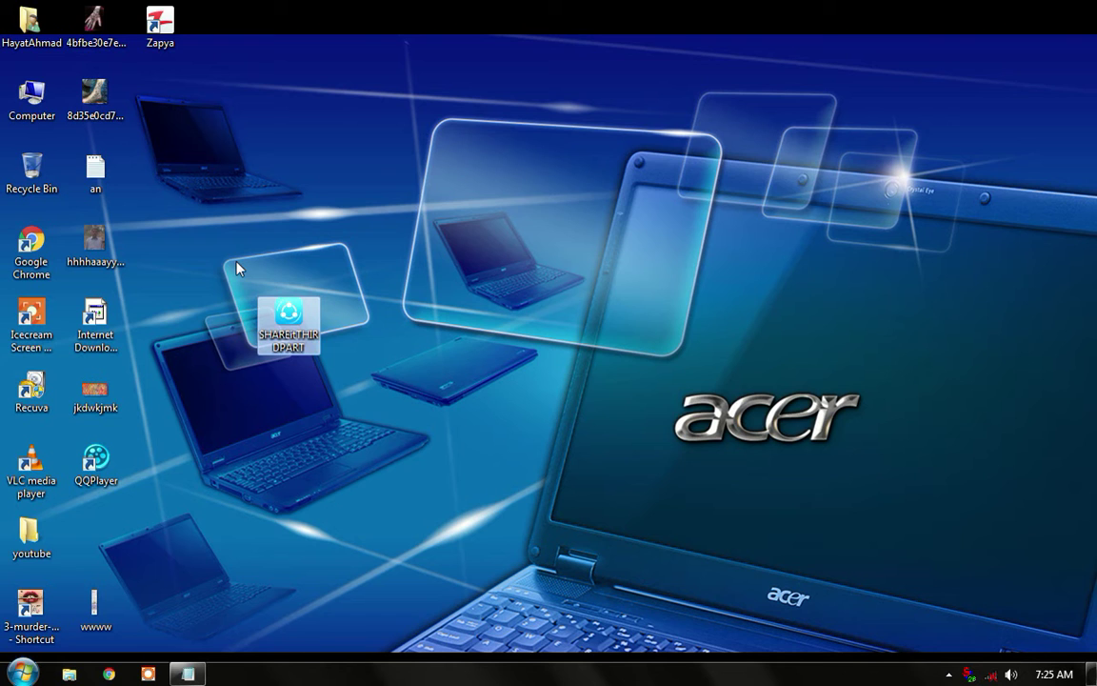
{"action": "left_click_drag", "start_coordinate": [234, 245], "coordinate": [345, 389]}
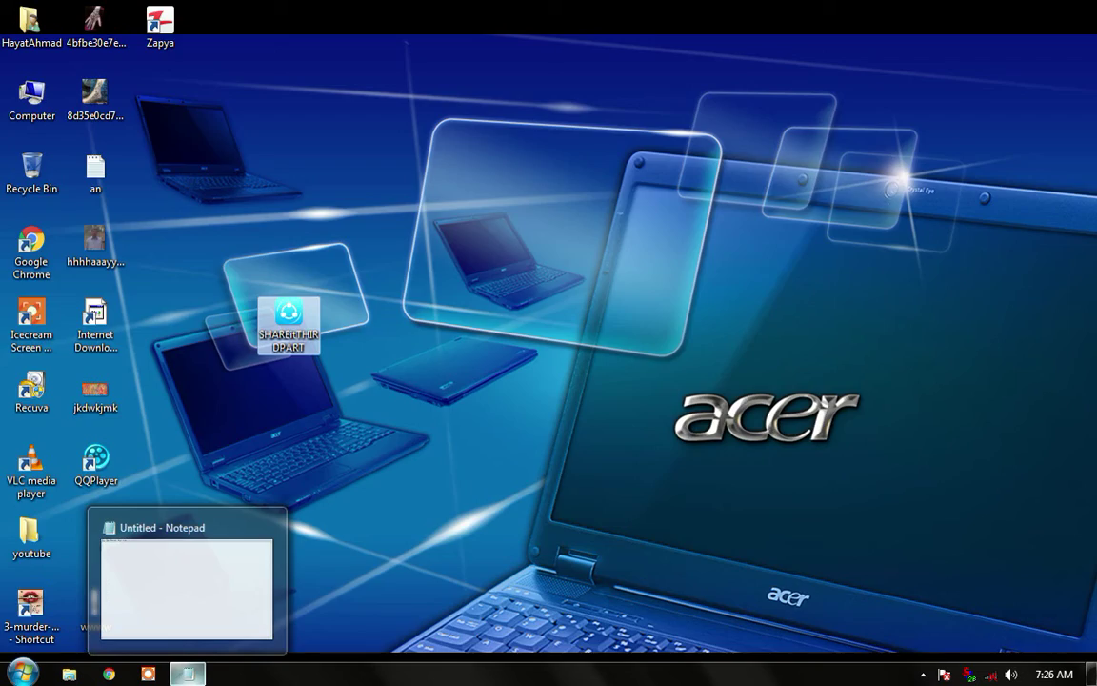
Switch to the blank Notepad document and write "YOU HAVE NOT SHARE IT SO WATCH"
{"action": "left_click", "coordinate": [188, 674]}
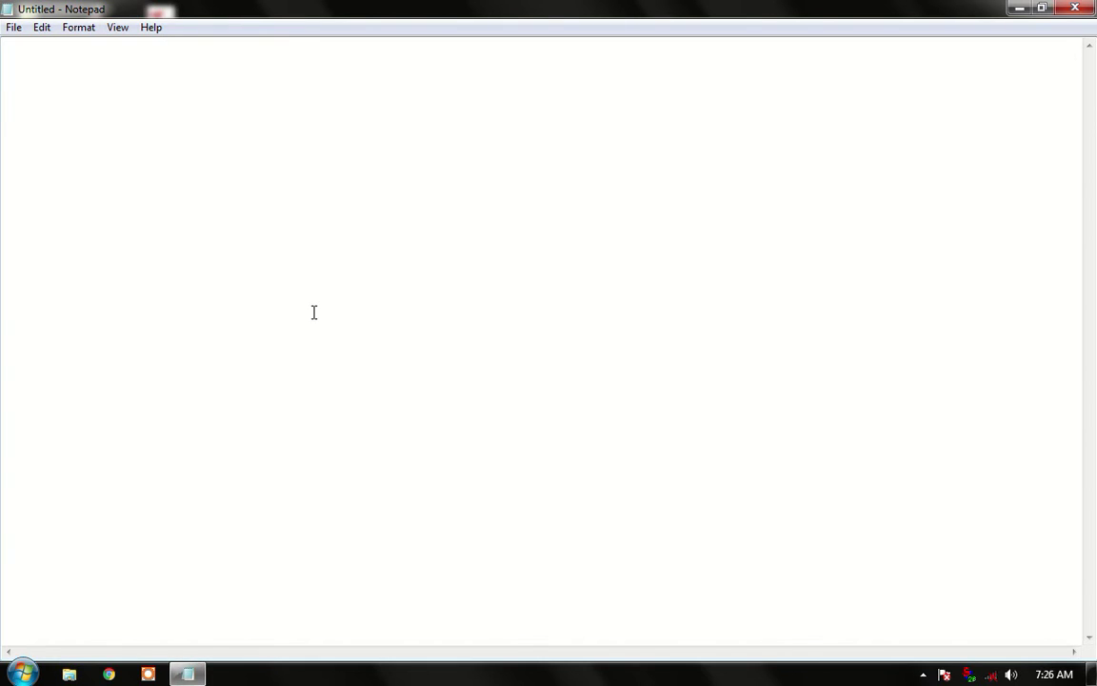
{"action": "type", "text": "YOU "}
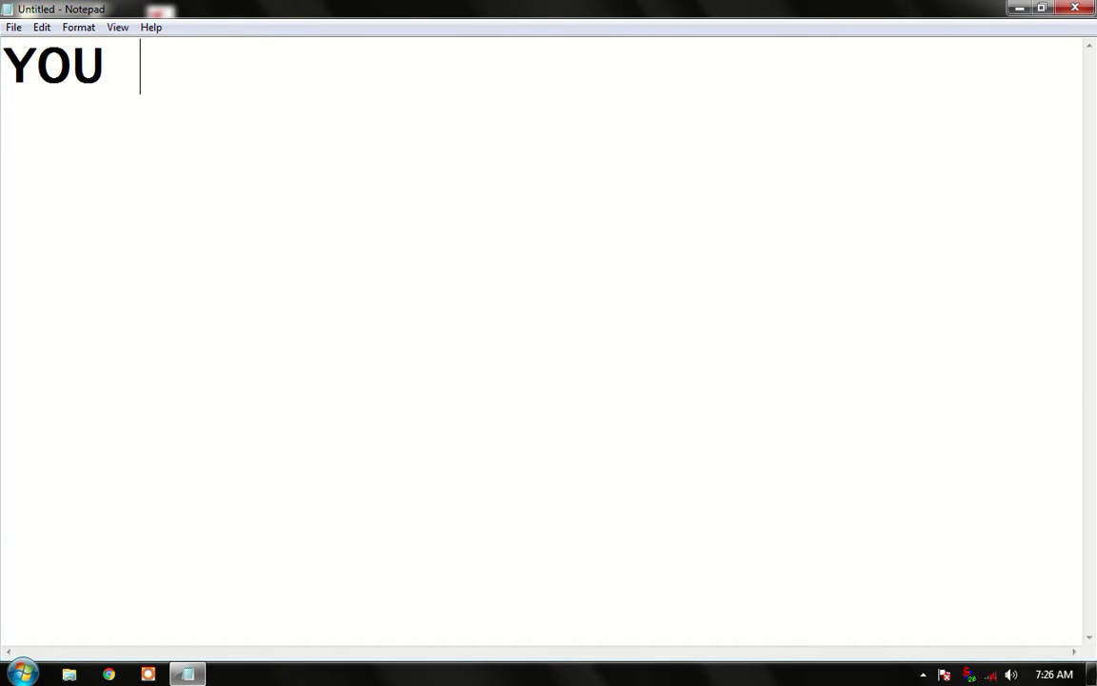
{"action": "type", "text": "HAVE "}
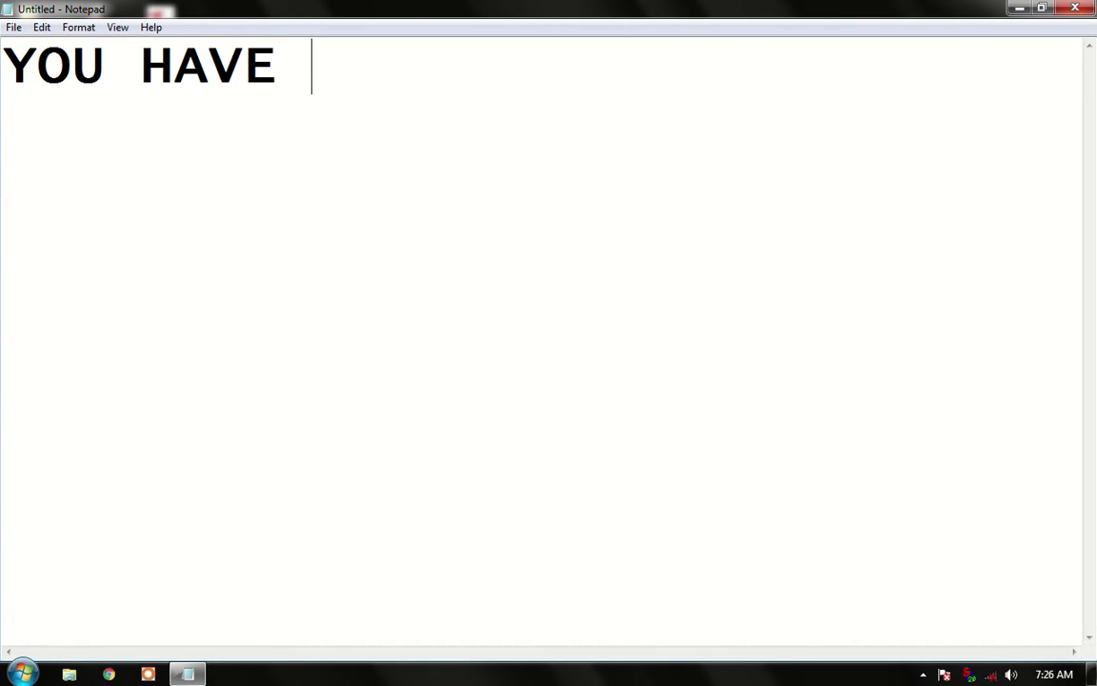
{"action": "type", "text": "NOT"}
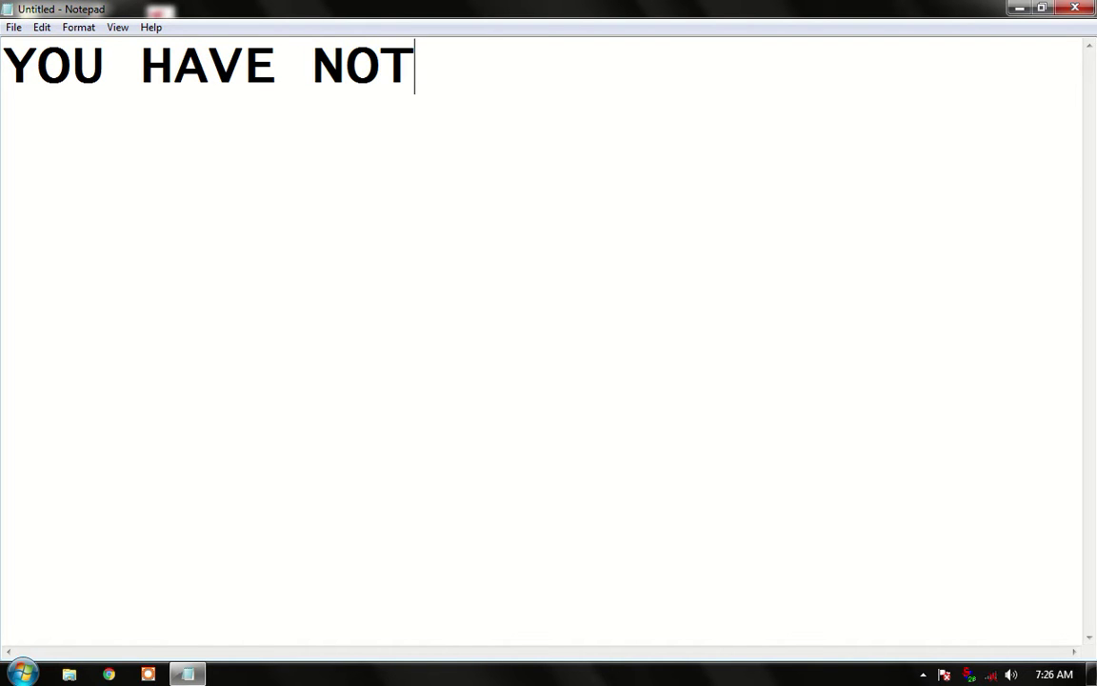
{"action": "type", "text": " SHA"}
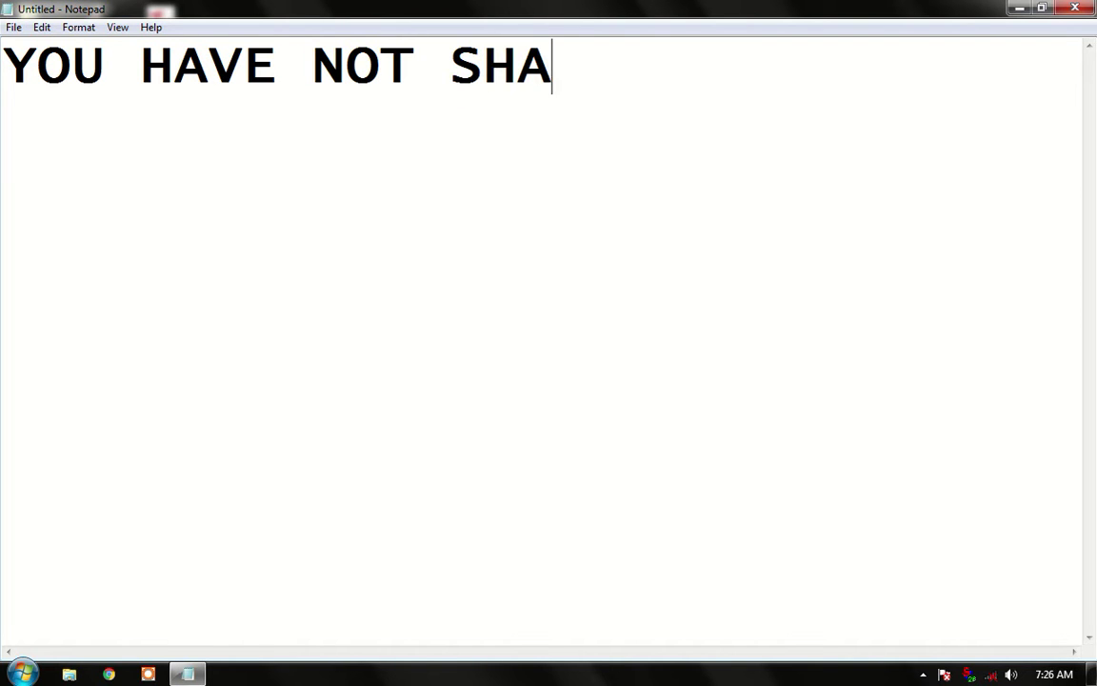
{"action": "type", "text": "RE IT"}
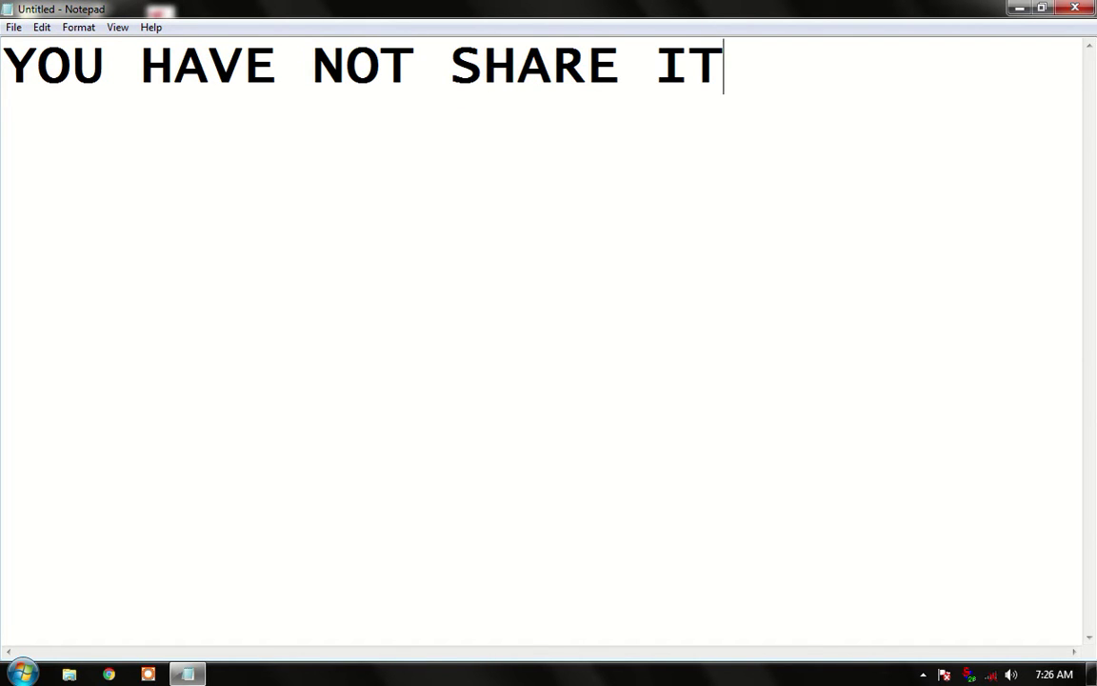
{"action": "type", "text": " SO"}
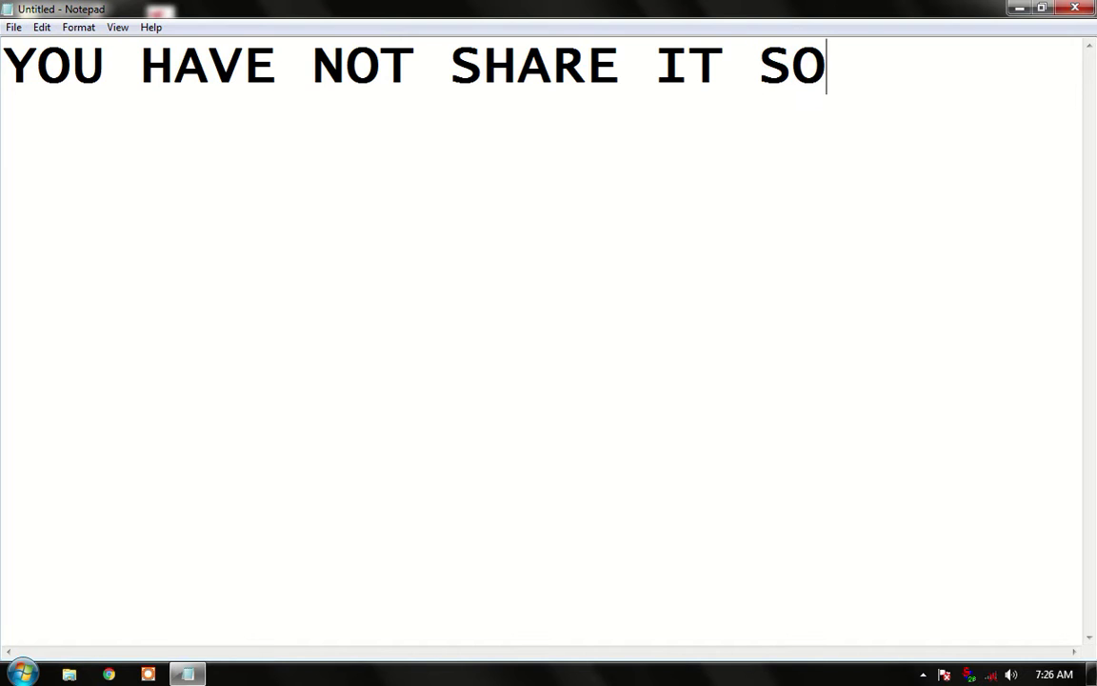
{"action": "type", "text": " WATCH "}
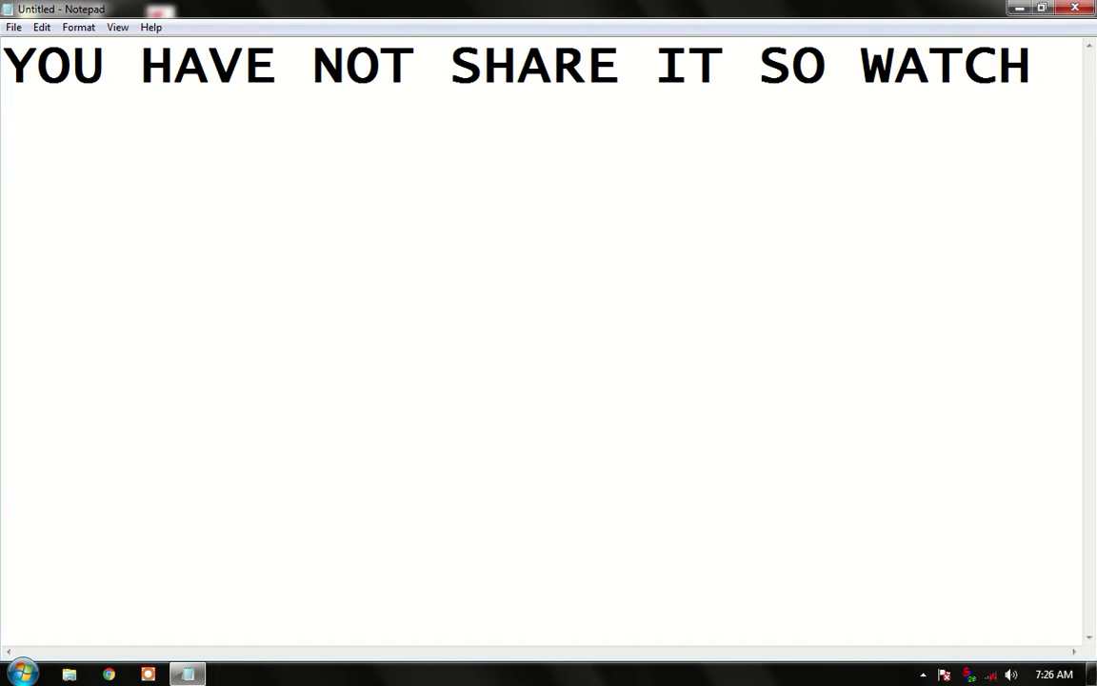
Continue the sentence after "WATCH" with "MY ZAPYA VEDIO OR DOWNLOAD"
{"action": "type", "text": "MY S"}
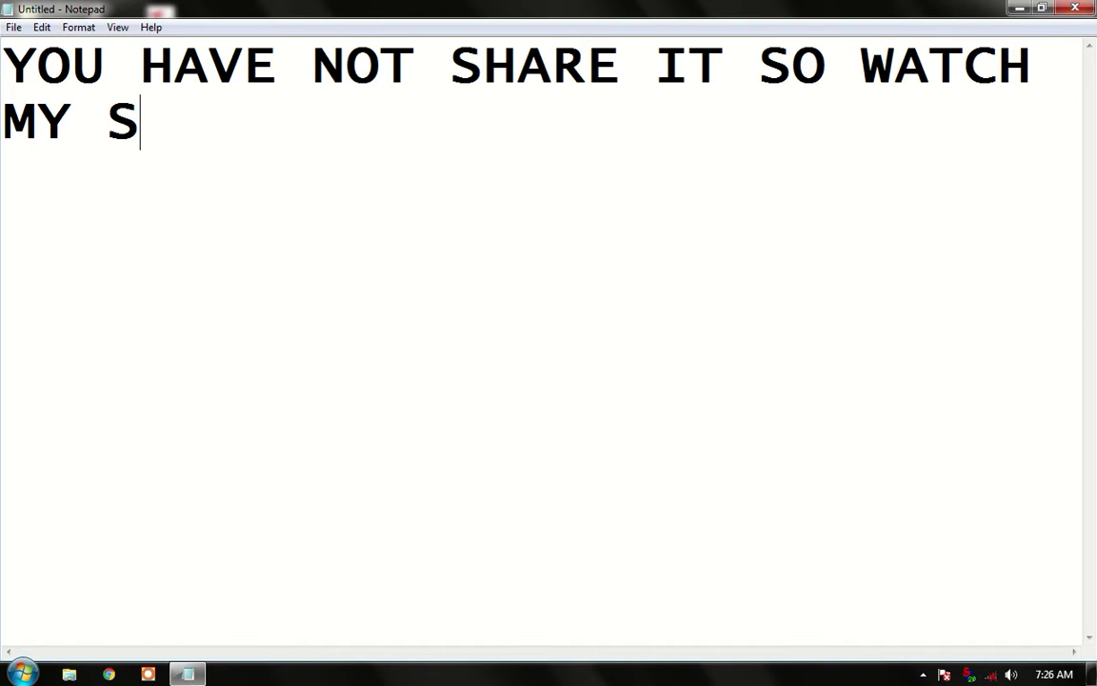
{"action": "key", "text": "BackSpace"}
{"action": "type", "text": "ZA"}
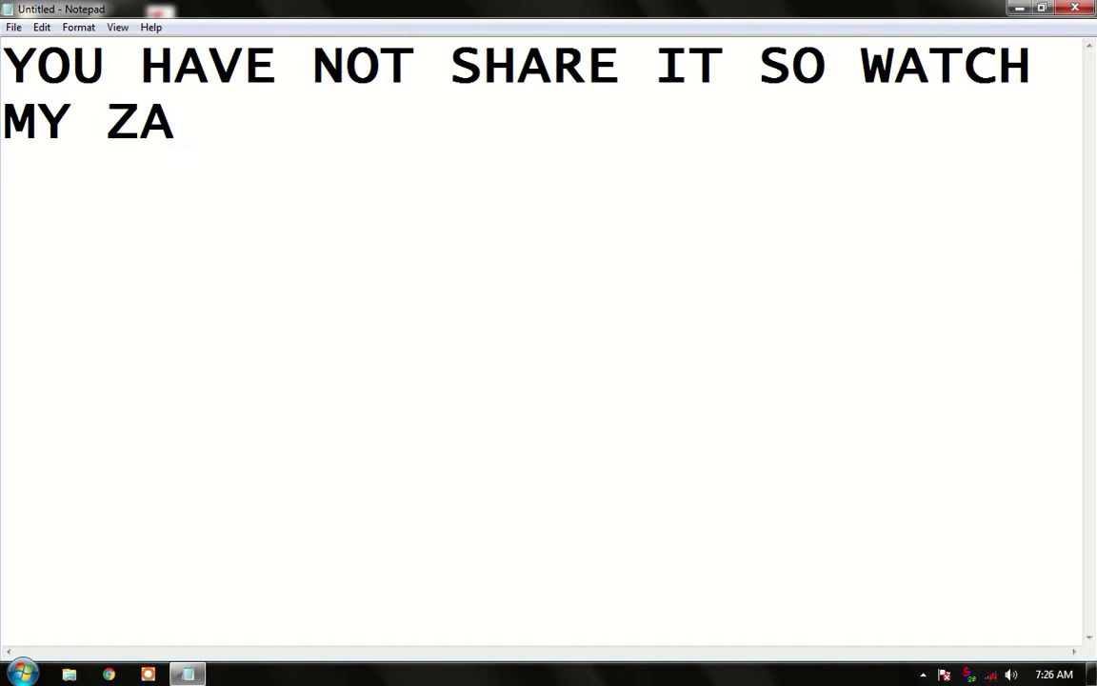
{"action": "type", "text": "PYA"}
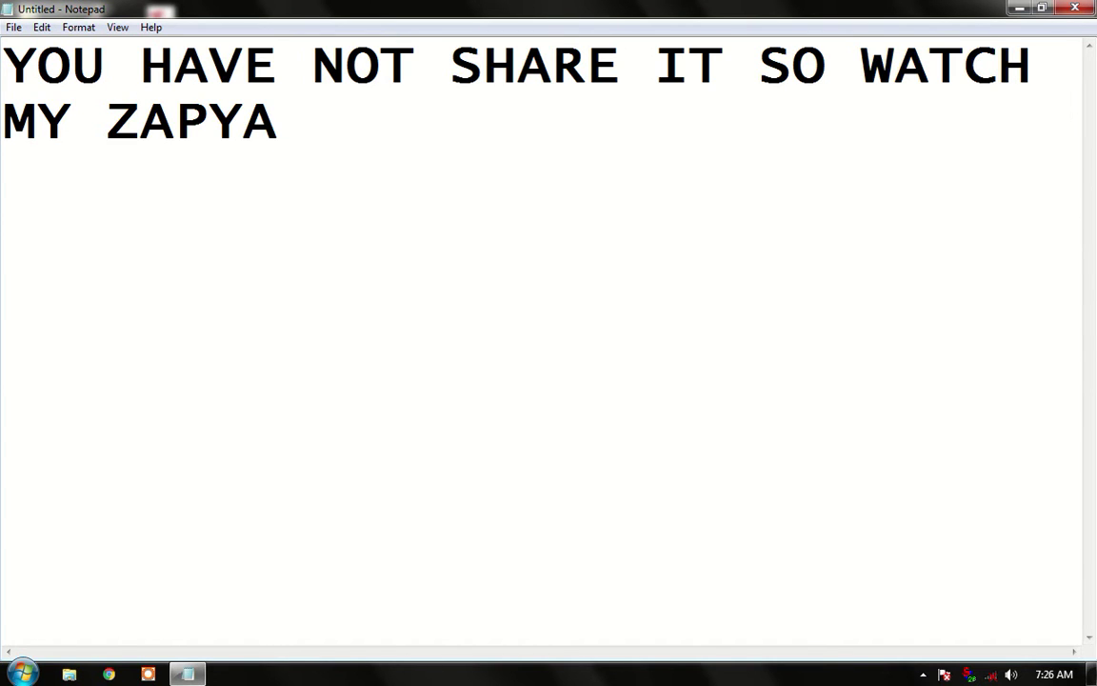
{"action": "type", "text": " VEDIO"}
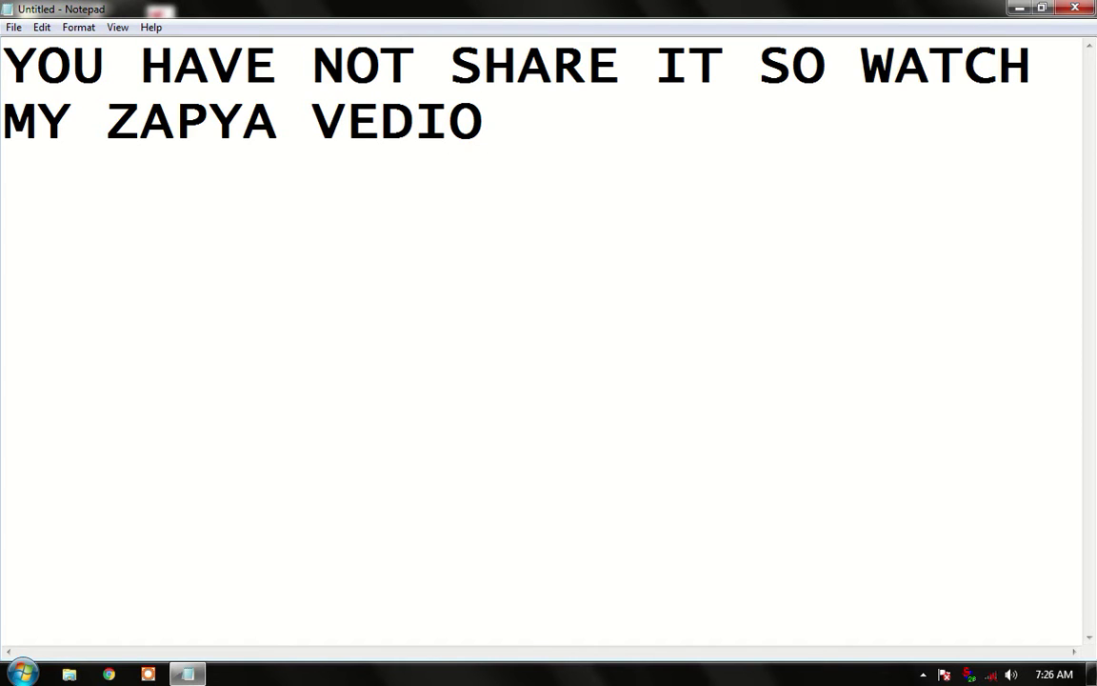
{"action": "type", "text": " OR "}
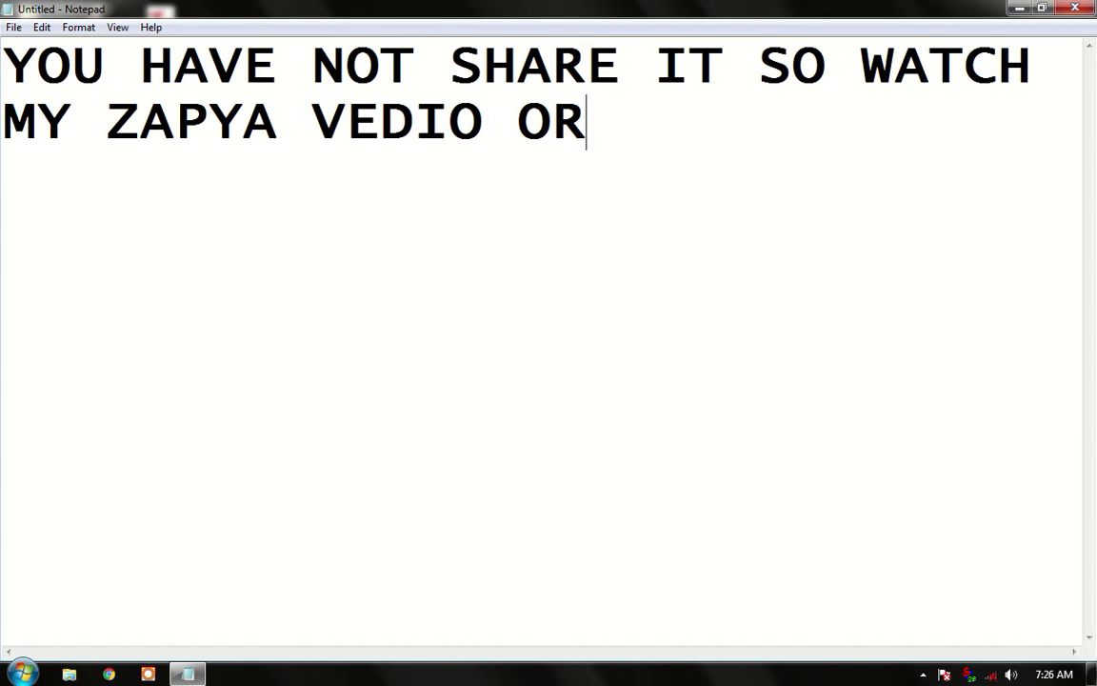
{"action": "type", "text": "DOW"}
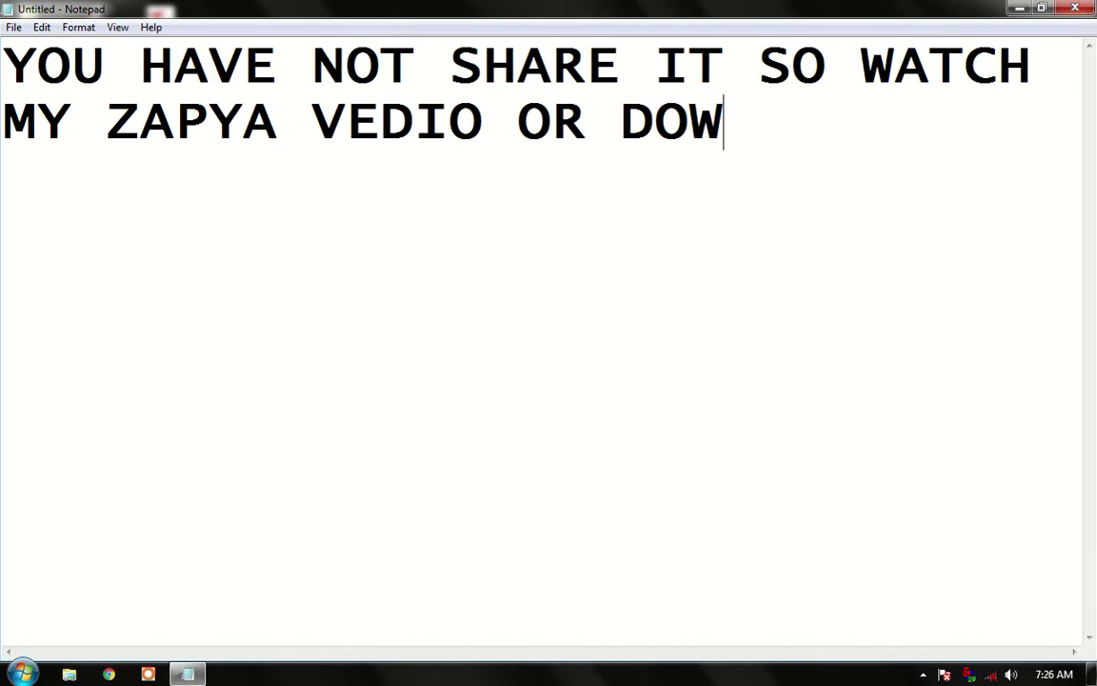
{"action": "type", "text": "NLOAD"}
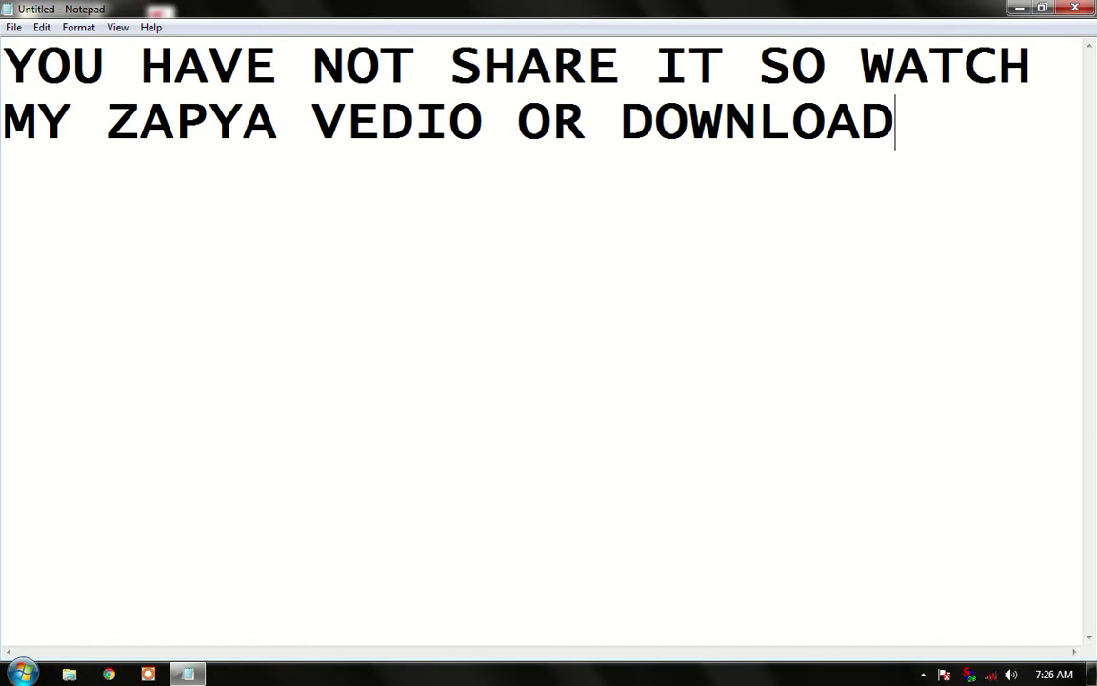
Add a new line below "DOWNLOAD" reading "THE SHAREIT SOFTWEAR FROM ANY"
{"action": "key", "text": "Return"}
{"action": "type", "text": "T"}
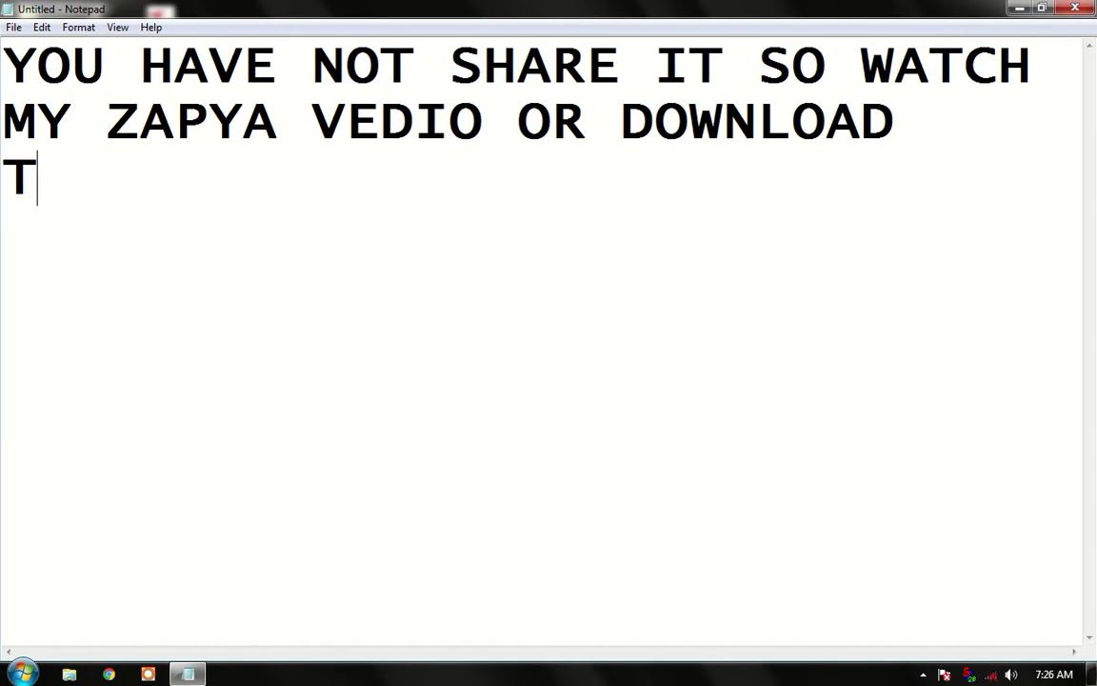
{"action": "type", "text": "HE SH"}
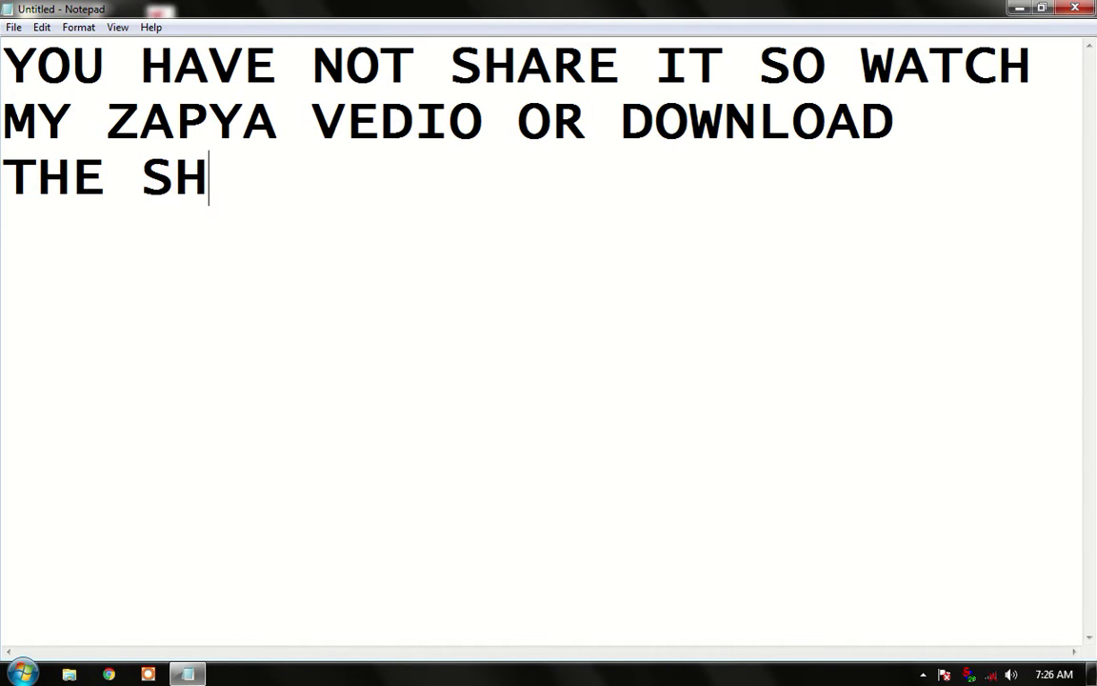
{"action": "type", "text": "AREIT"}
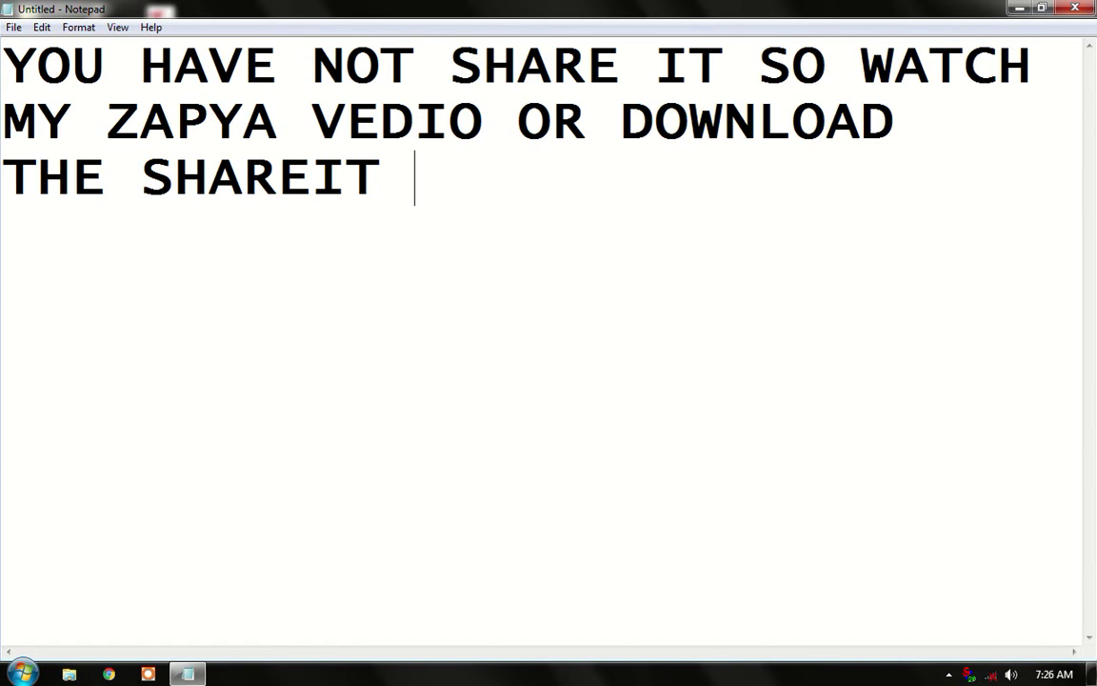
{"action": "type", "text": " SO"}
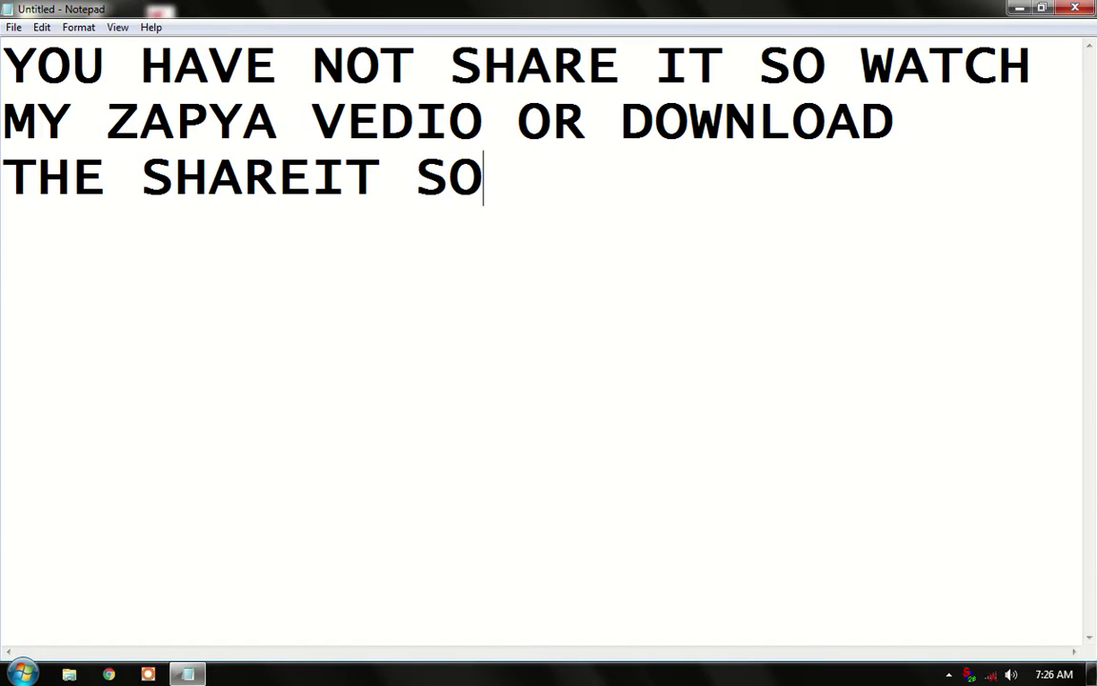
{"action": "type", "text": "FTWEAR "}
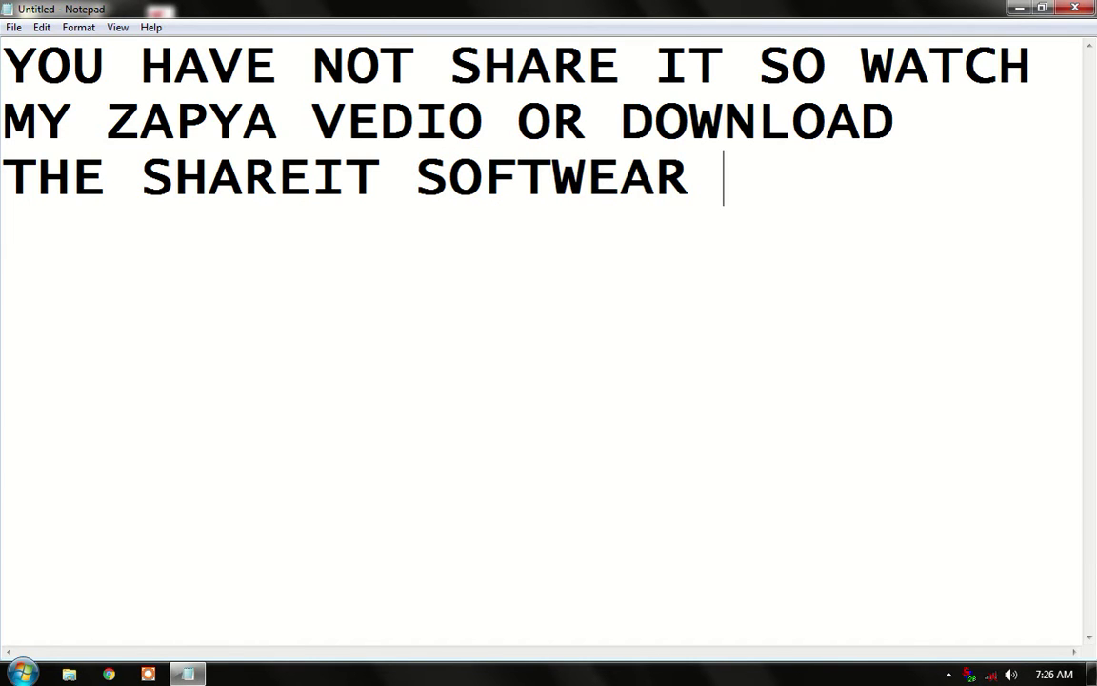
{"action": "type", "text": "OF"}
{"action": "key", "text": "BackSpace"}
{"action": "key", "text": "BackSpace"}
{"action": "type", "text": "FROM "}
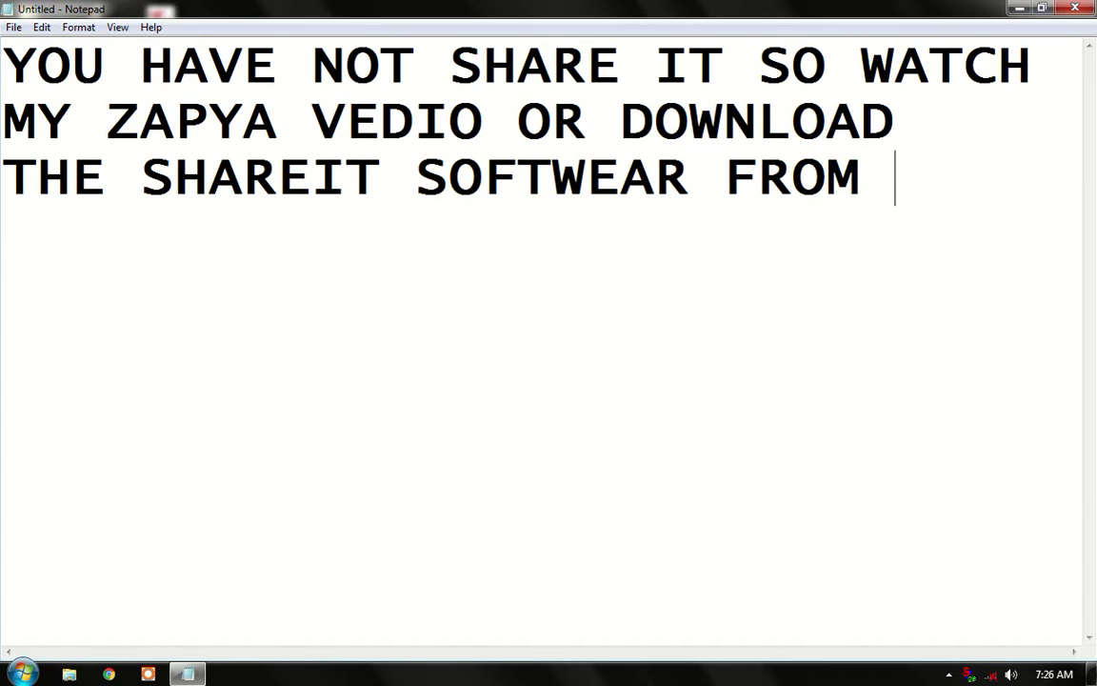
{"action": "type", "text": "ANY"}
Add a final line to the note reading "SOFTWEAR DOWNLOADER"
{"action": "key", "text": "Return"}
{"action": "type", "text": "S"}
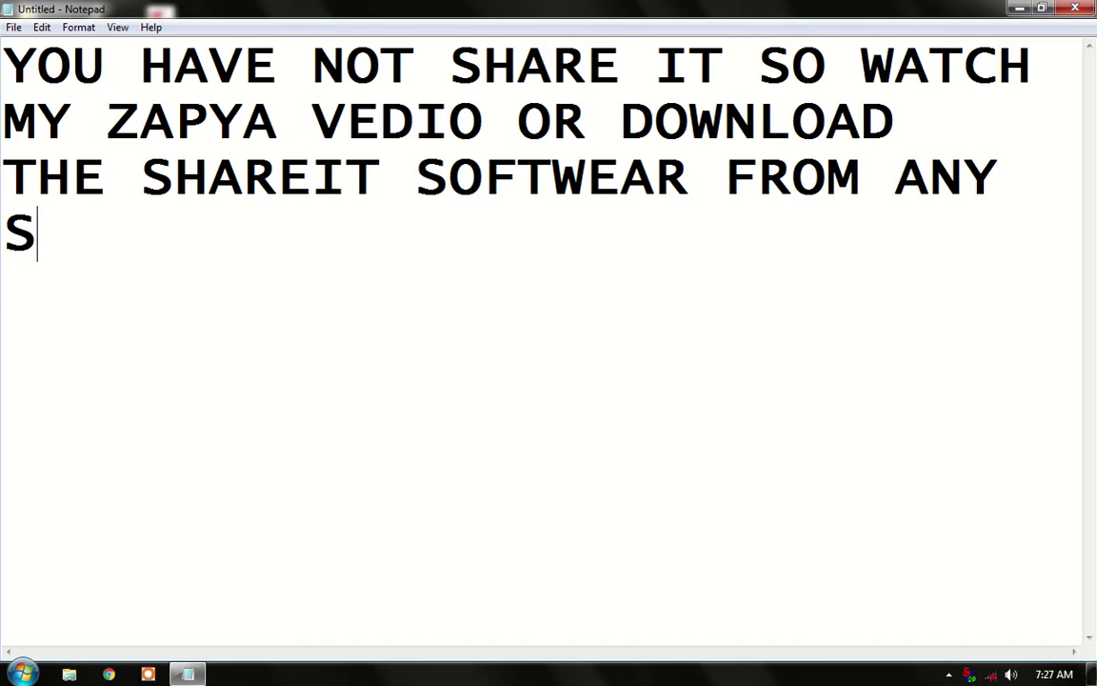
{"action": "type", "text": "OFT D"}
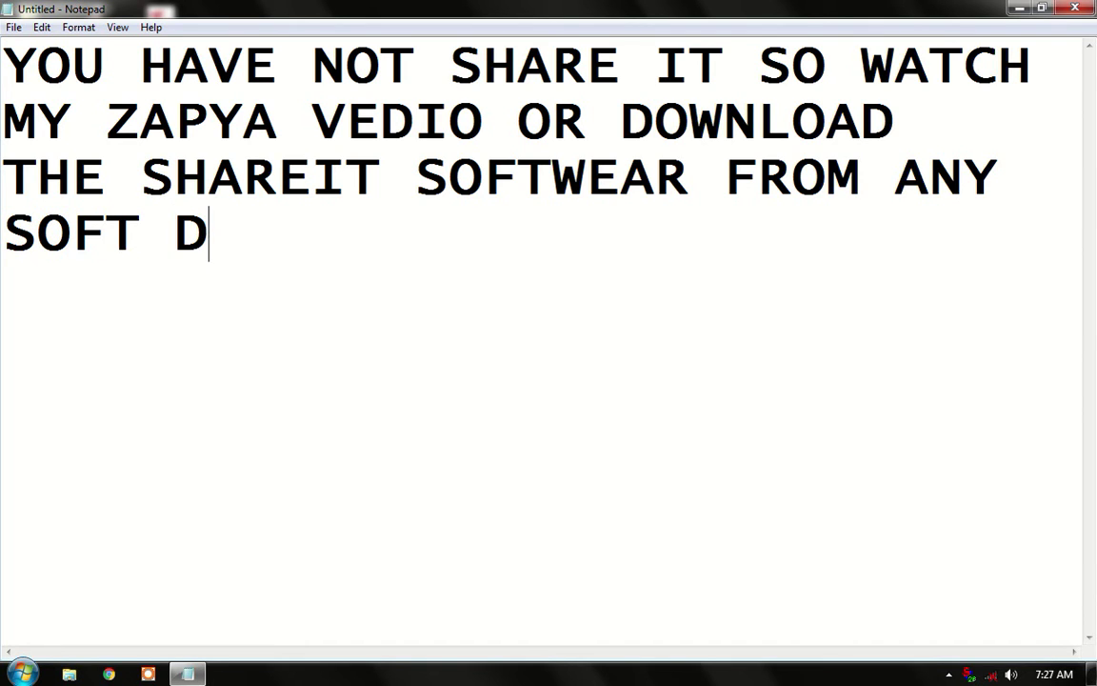
{"action": "key", "text": "BackSpace"}
{"action": "key", "text": "BackSpace"}
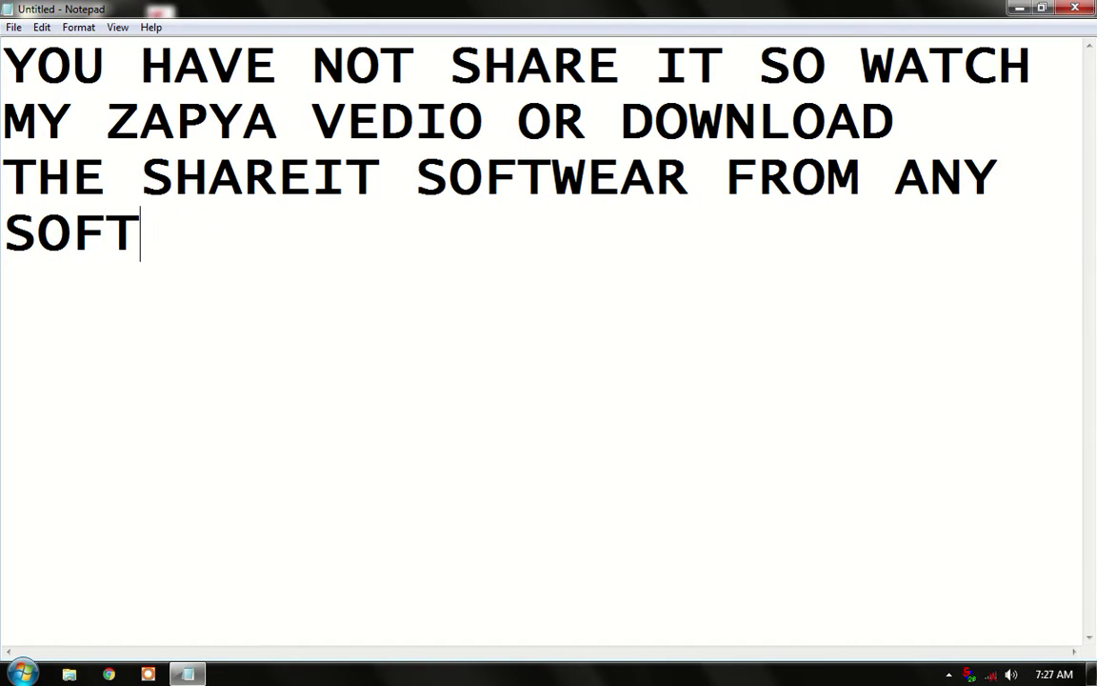
{"action": "type", "text": "WEAR "}
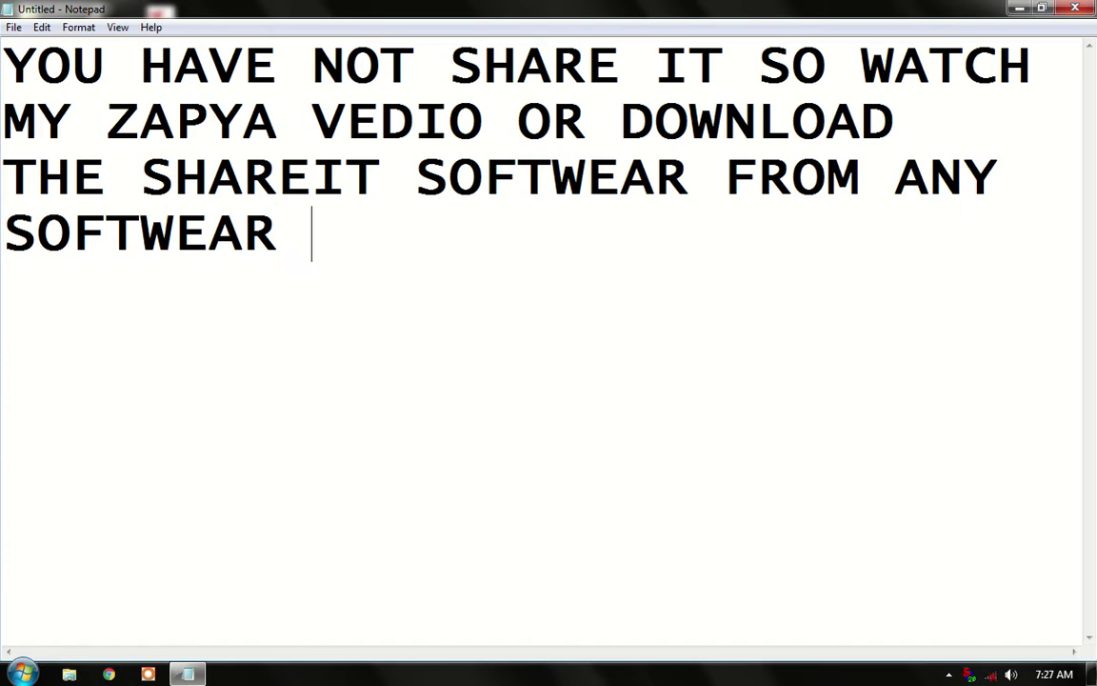
{"action": "type", "text": "DOW"}
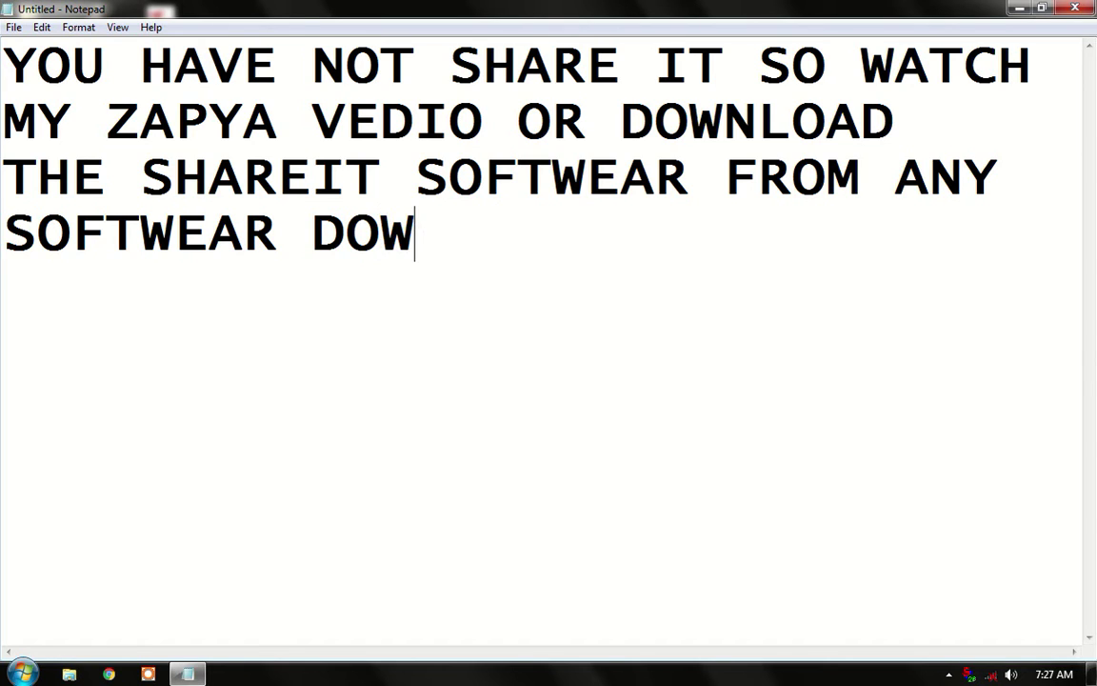
{"action": "type", "text": "NLOADER"}
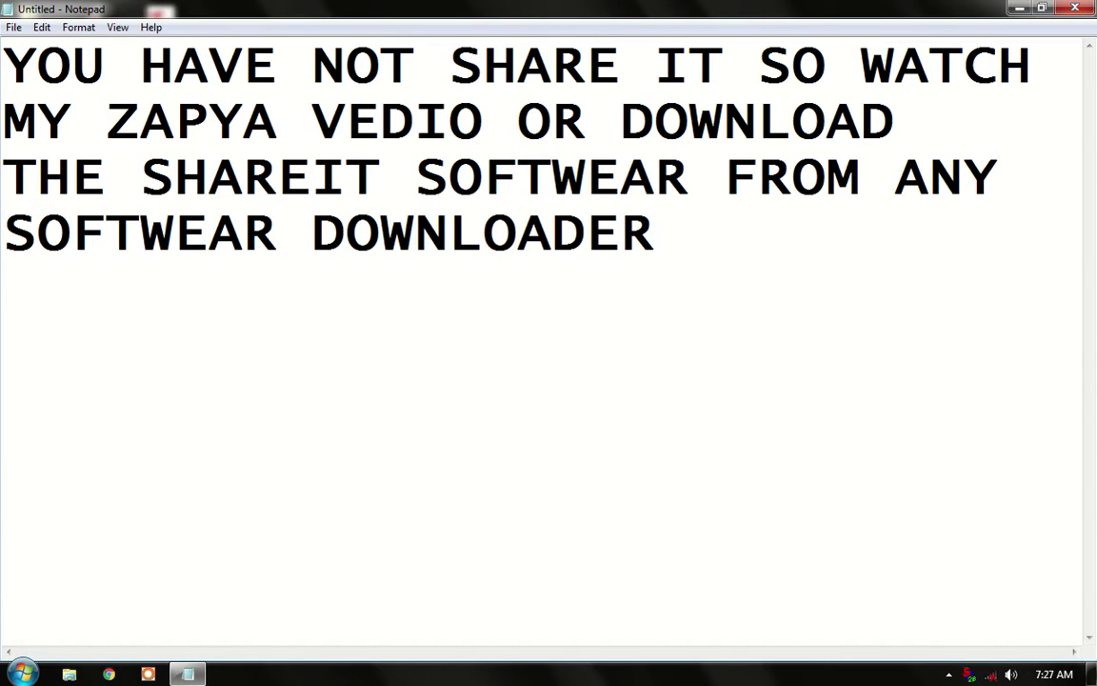
Replace the whole note with "THEN AFTER DOWNLOADING SHAREIT" and begin the second line with "SO"
{"action": "key", "text": "ctrl+a"}
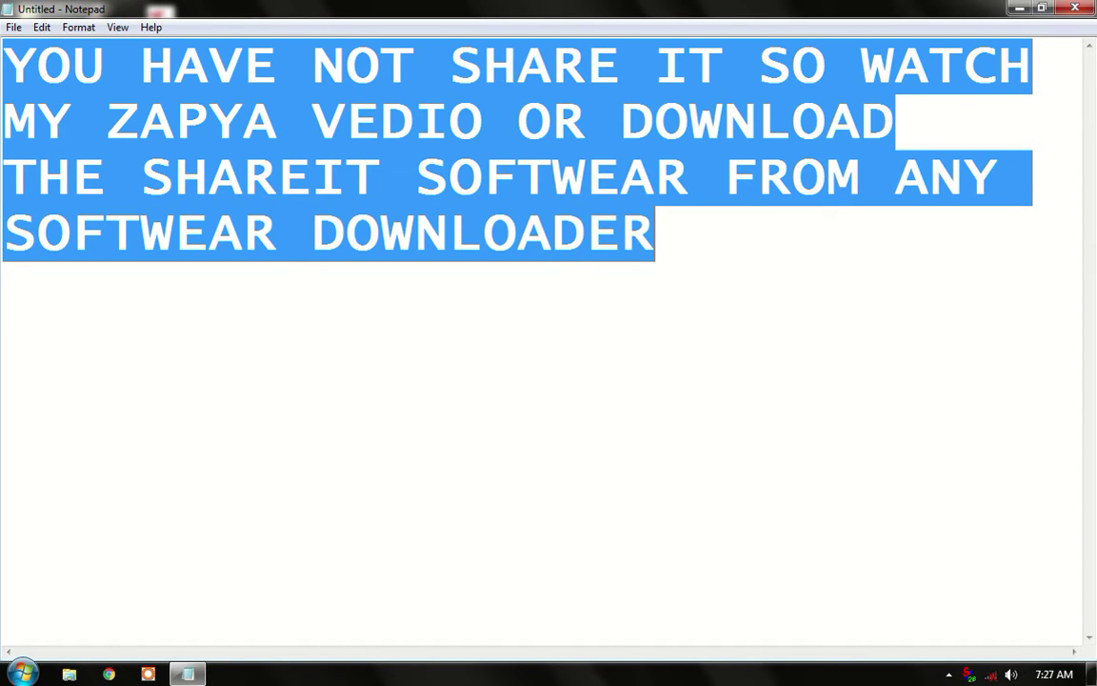
{"action": "key", "text": "BackSpace"}
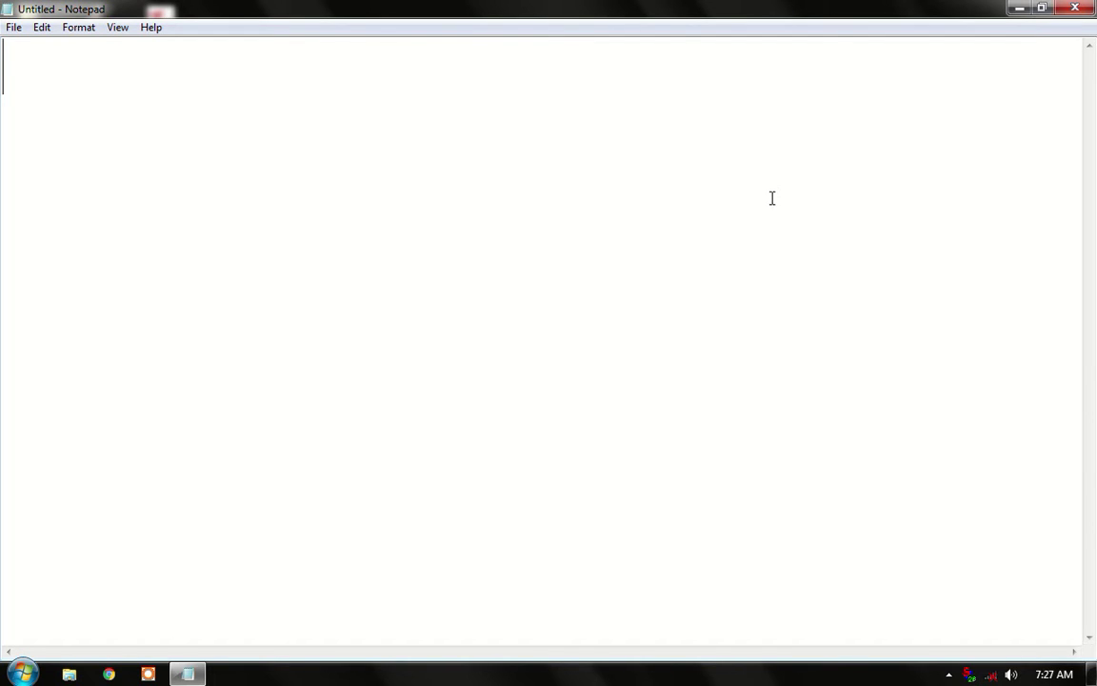
{"action": "type", "text": "THEN"}
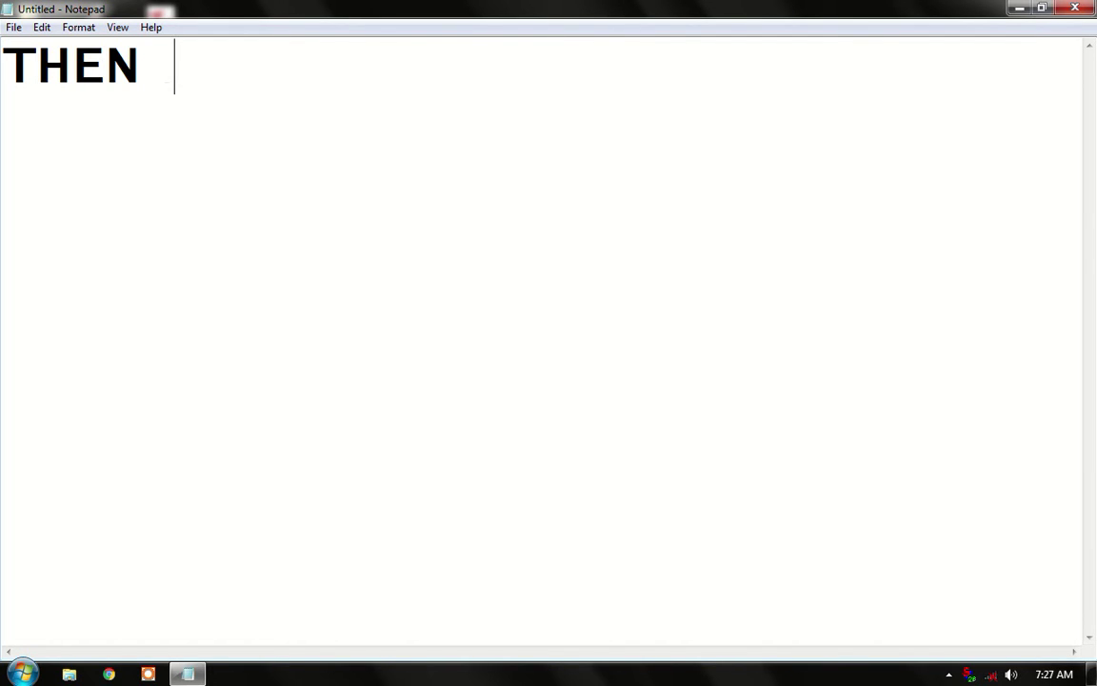
{"action": "type", "text": " AFTER"}
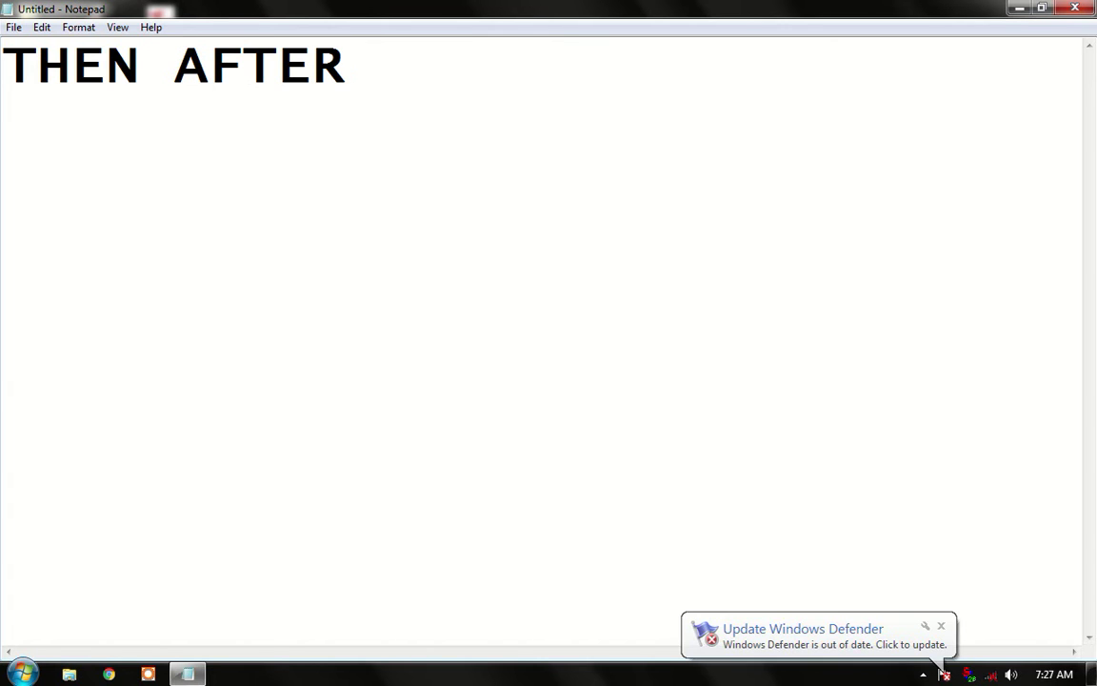
{"action": "type", "text": " DO"}
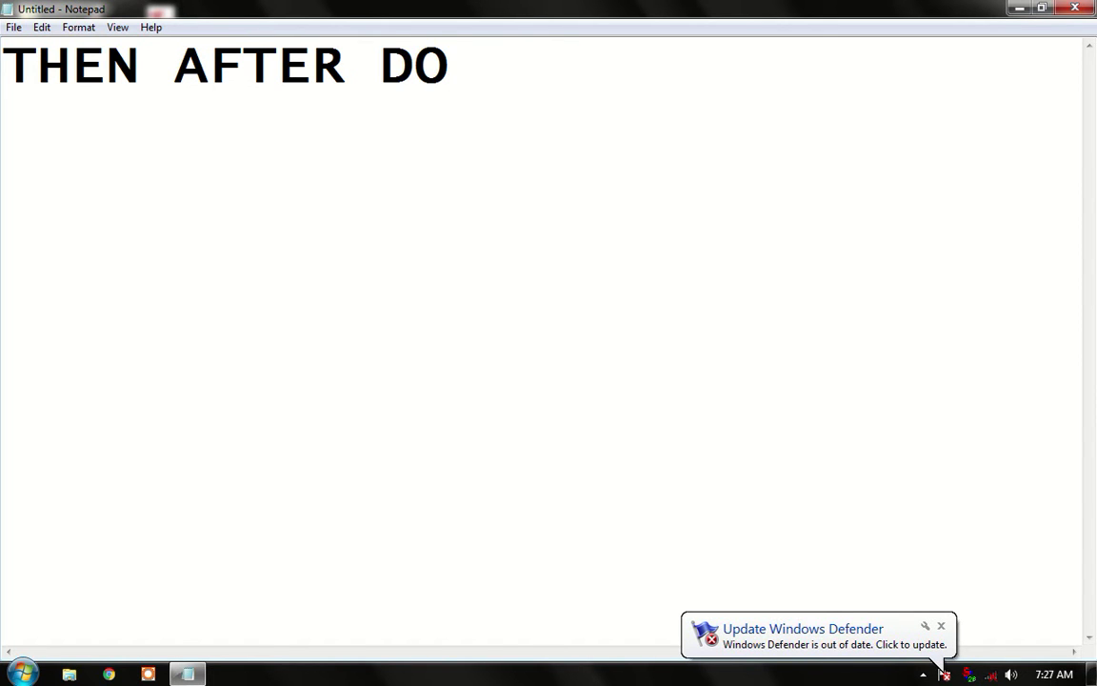
{"action": "type", "text": "WNLOADING"}
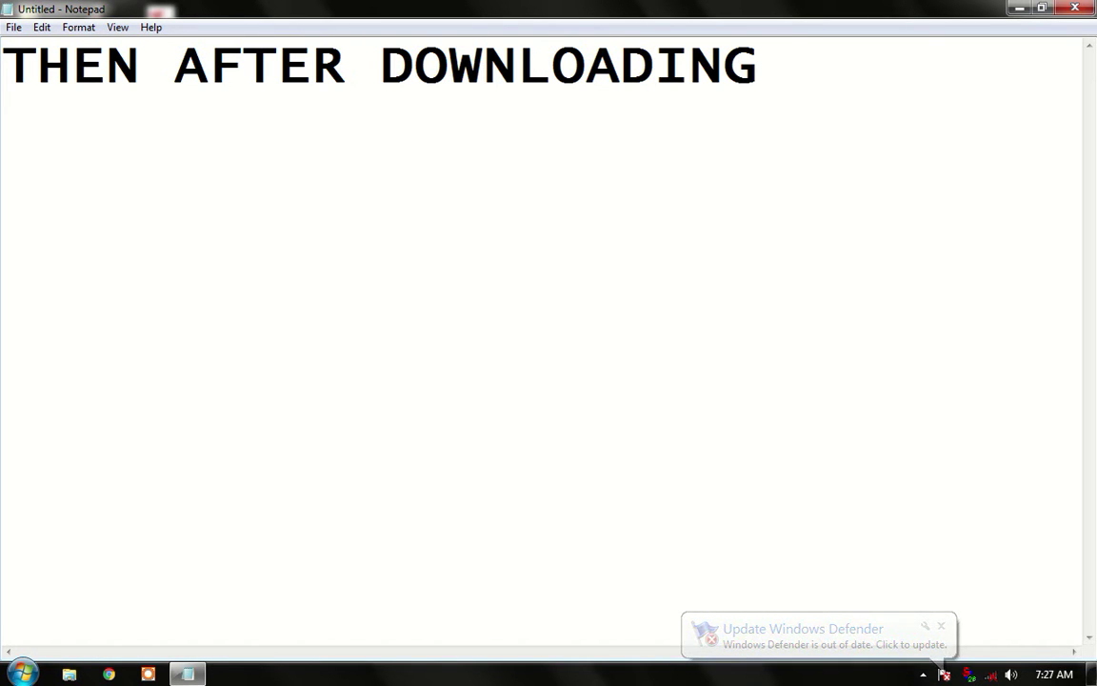
{"action": "type", "text": " SH"}
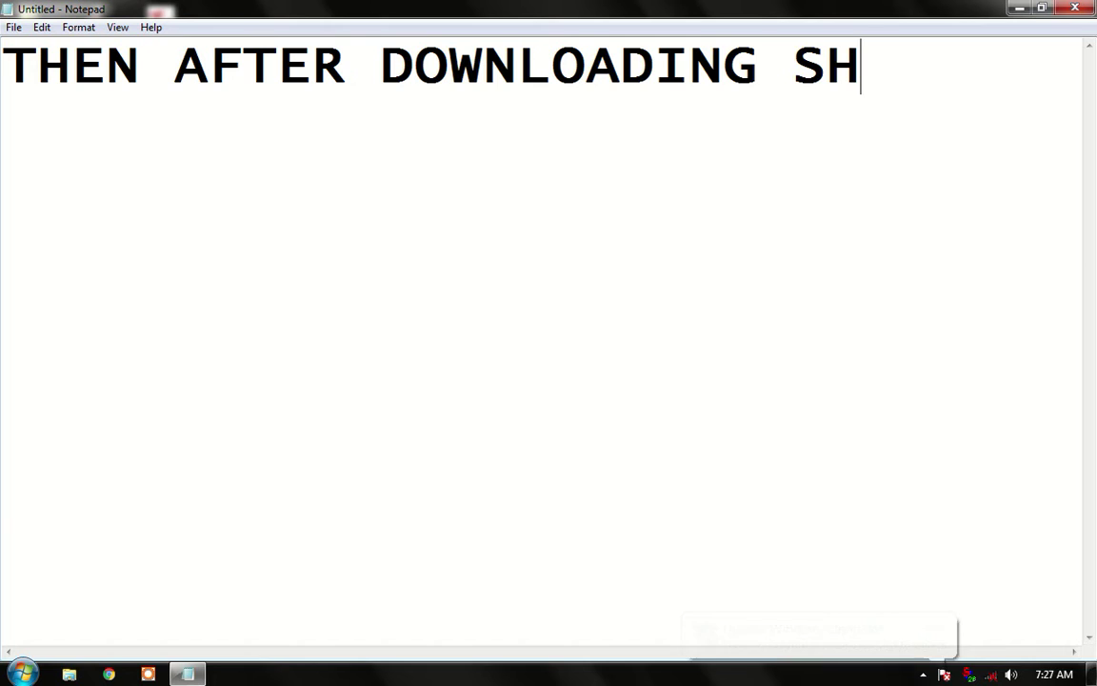
{"action": "type", "text": "AREI"}
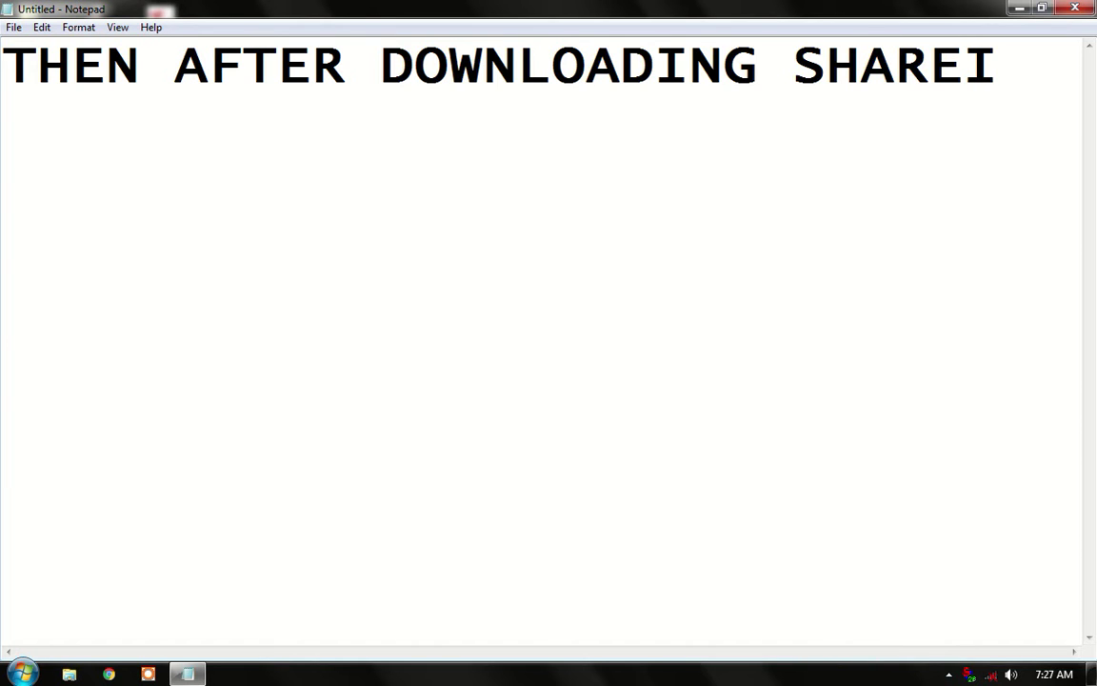
{"action": "type", "text": "T SO"}
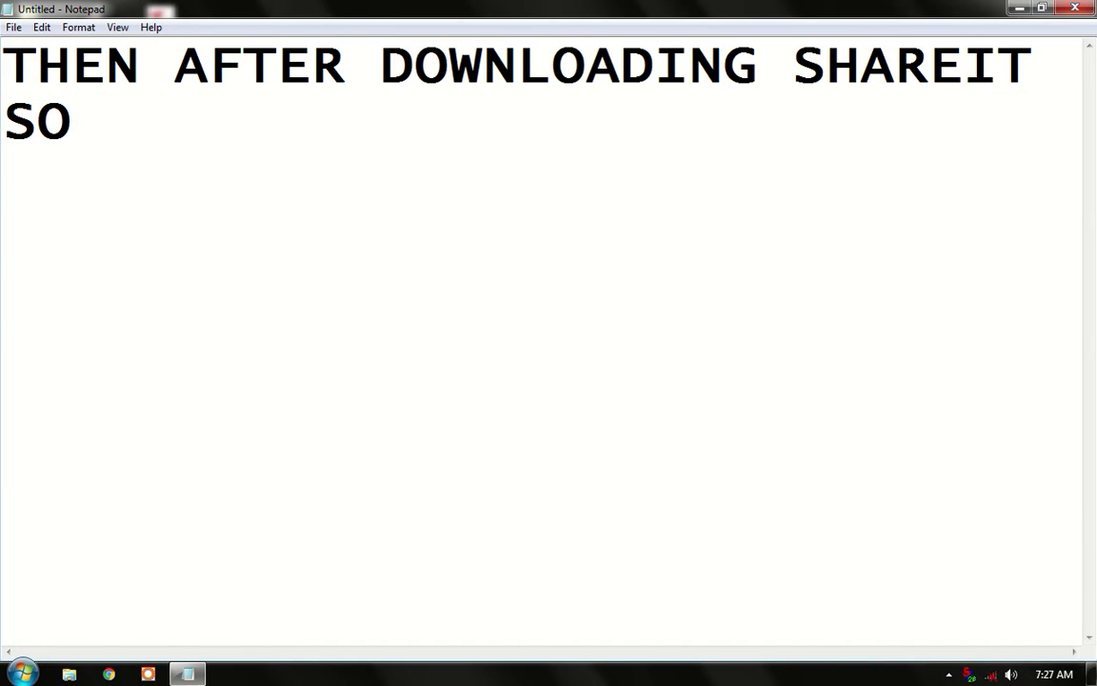
Continue the second line after "SO" with "OPEN IT AND INSTALL LIKE"
{"action": "type", "text": " OPEN"}
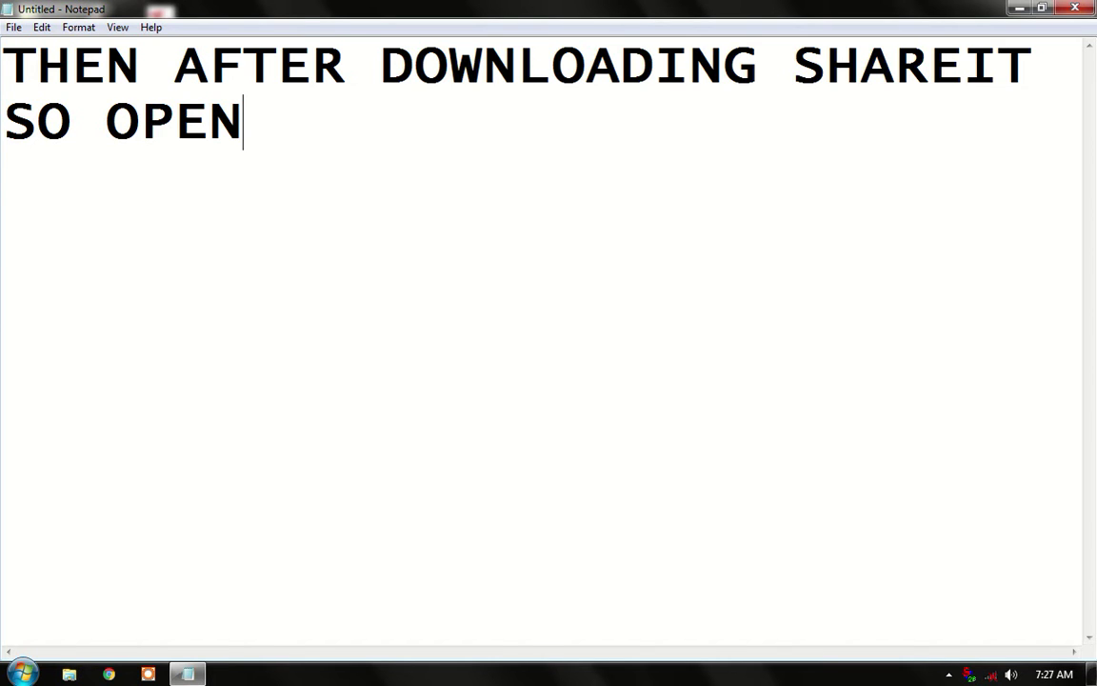
{"action": "type", "text": " IT "}
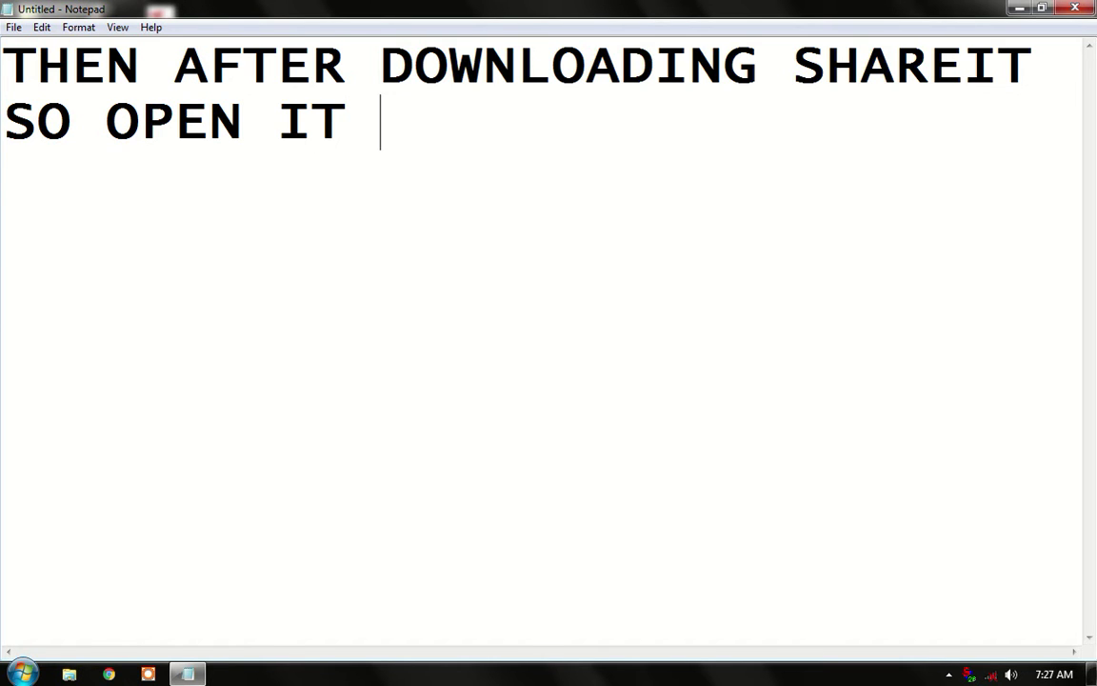
{"action": "type", "text": "AND I"}
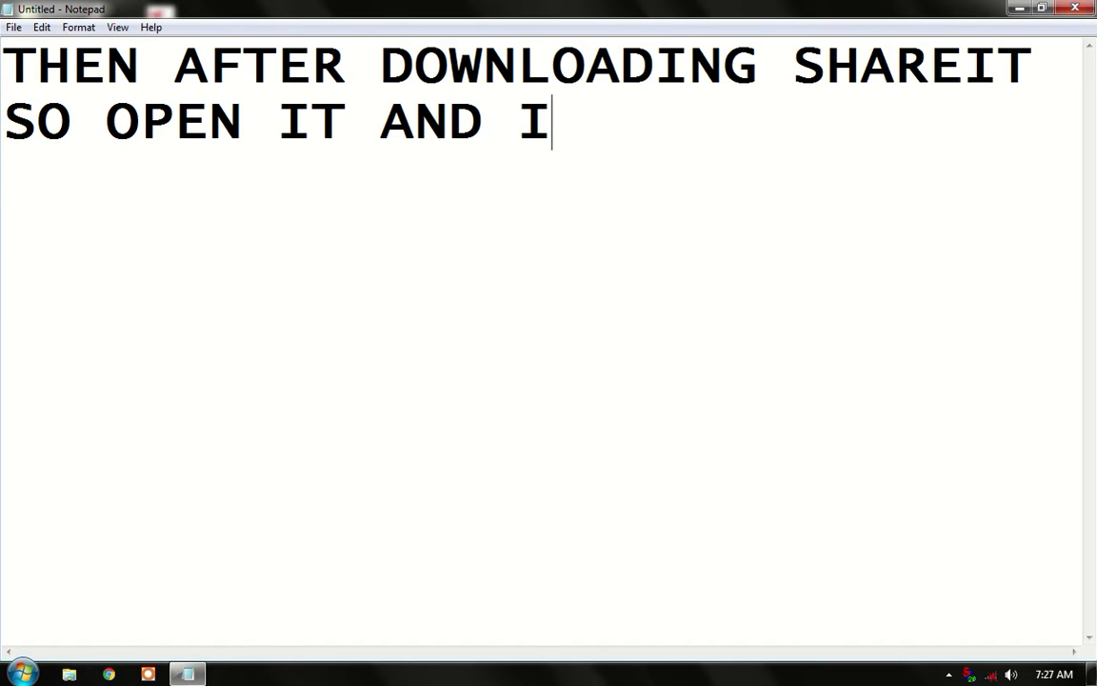
{"action": "type", "text": "N"}
{"action": "type", "text": "STA"}
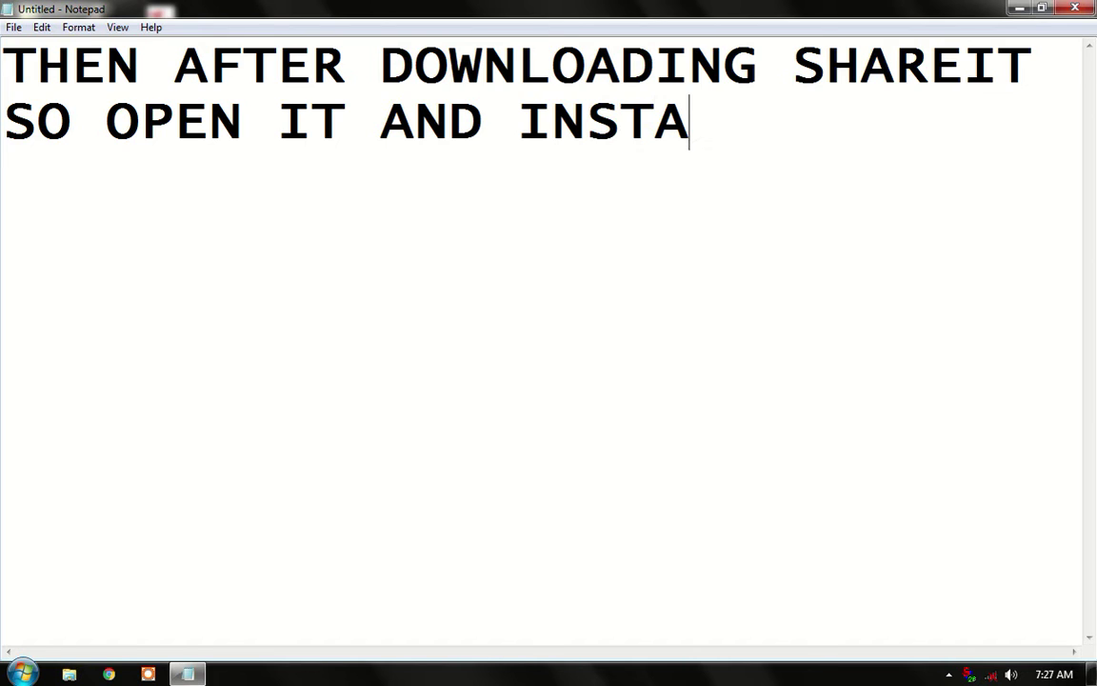
{"action": "type", "text": "LL LIK"}
{"action": "key", "text": "BackSpace"}
{"action": "type", "text": "LIKE"}
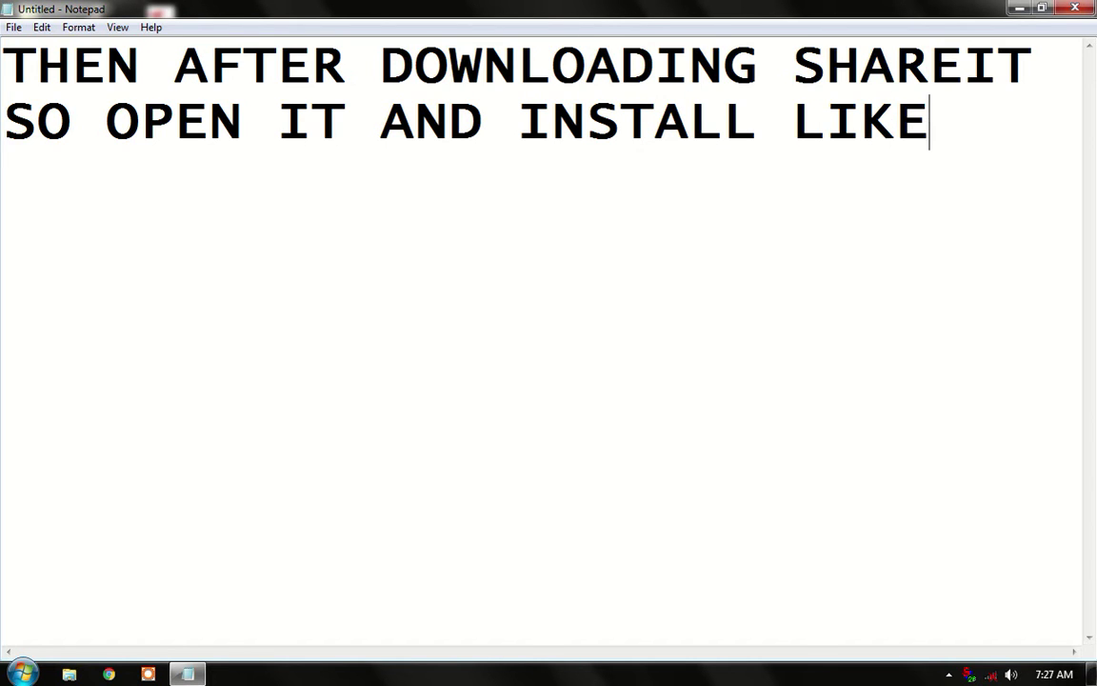
Add a third line to the note reading "THIS I CAN DO IN VEDIO"
{"action": "key", "text": "Return"}
{"action": "type", "text": "T"}
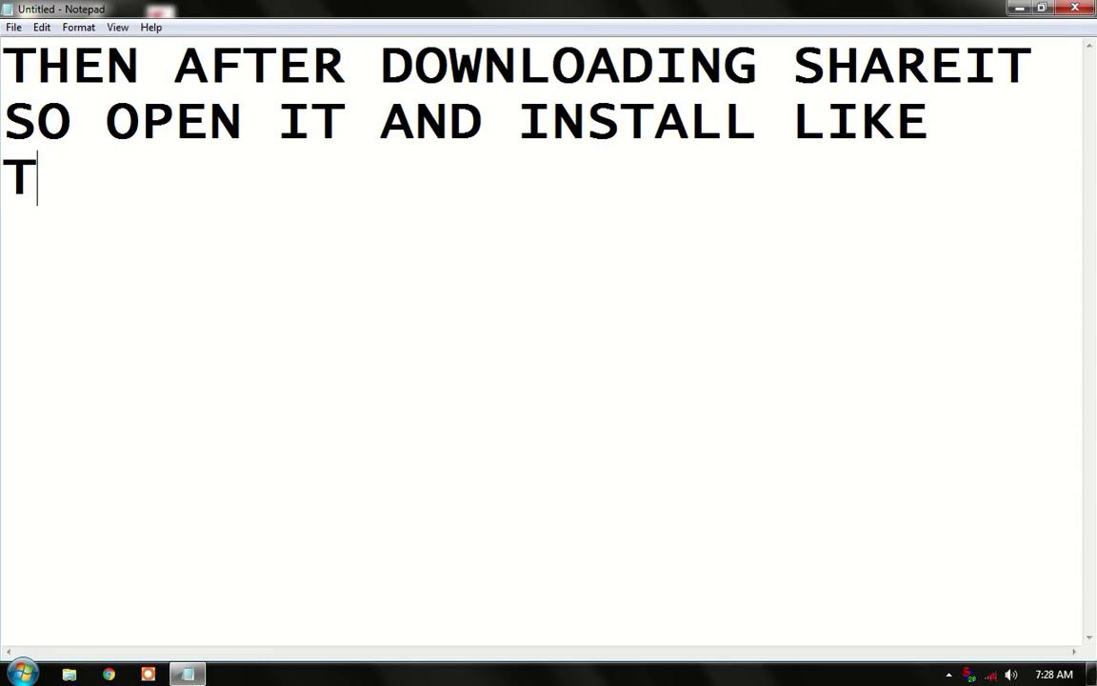
{"action": "type", "text": "HIS "}
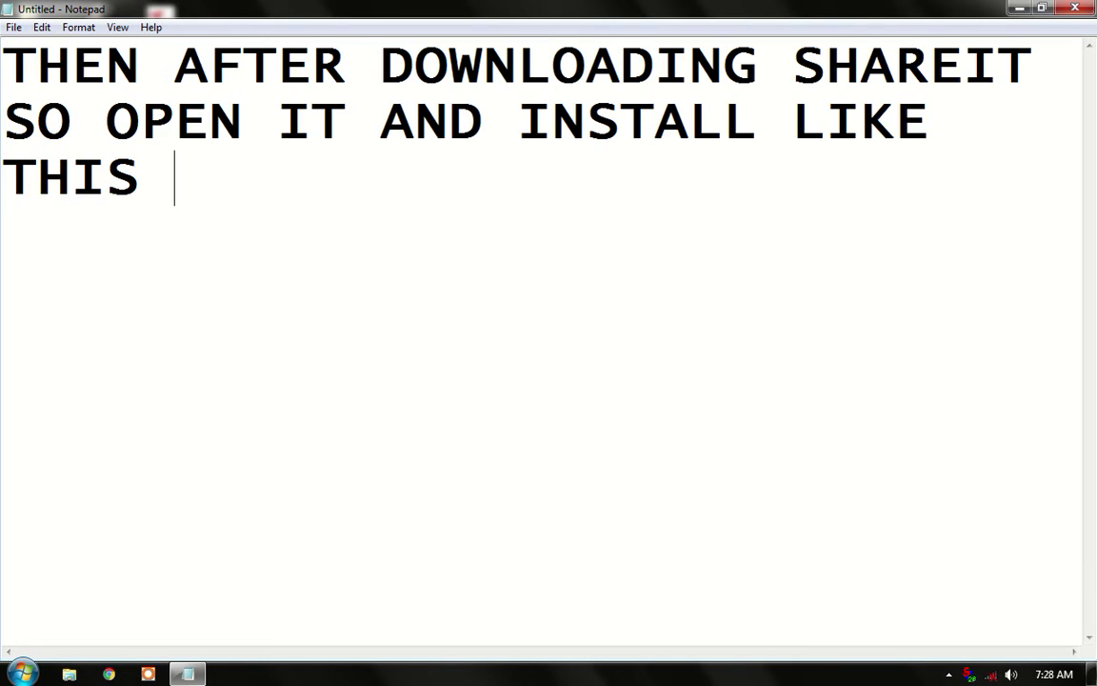
{"action": "type", "text": "I"}
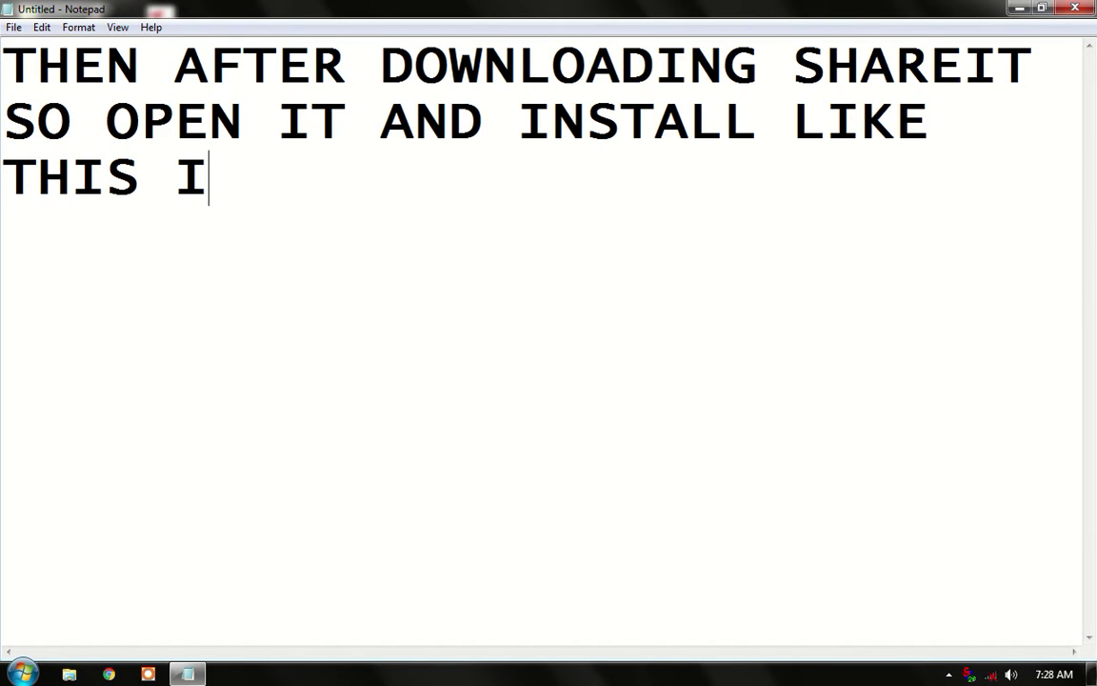
{"action": "type", "text": " CA"}
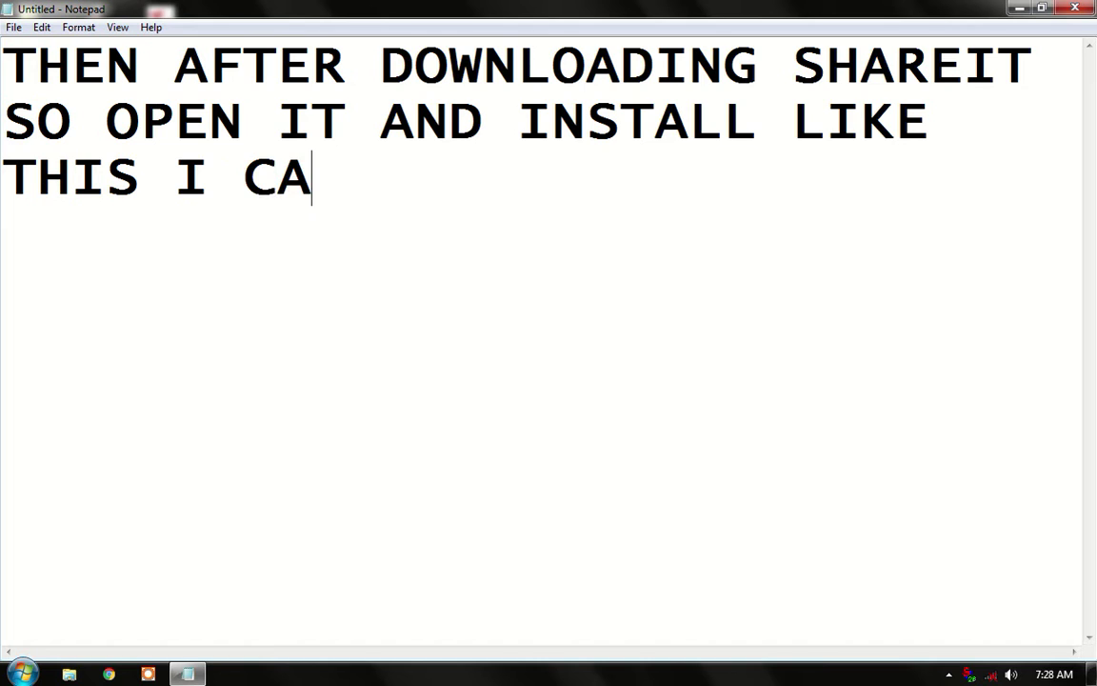
{"action": "type", "text": "N DO "}
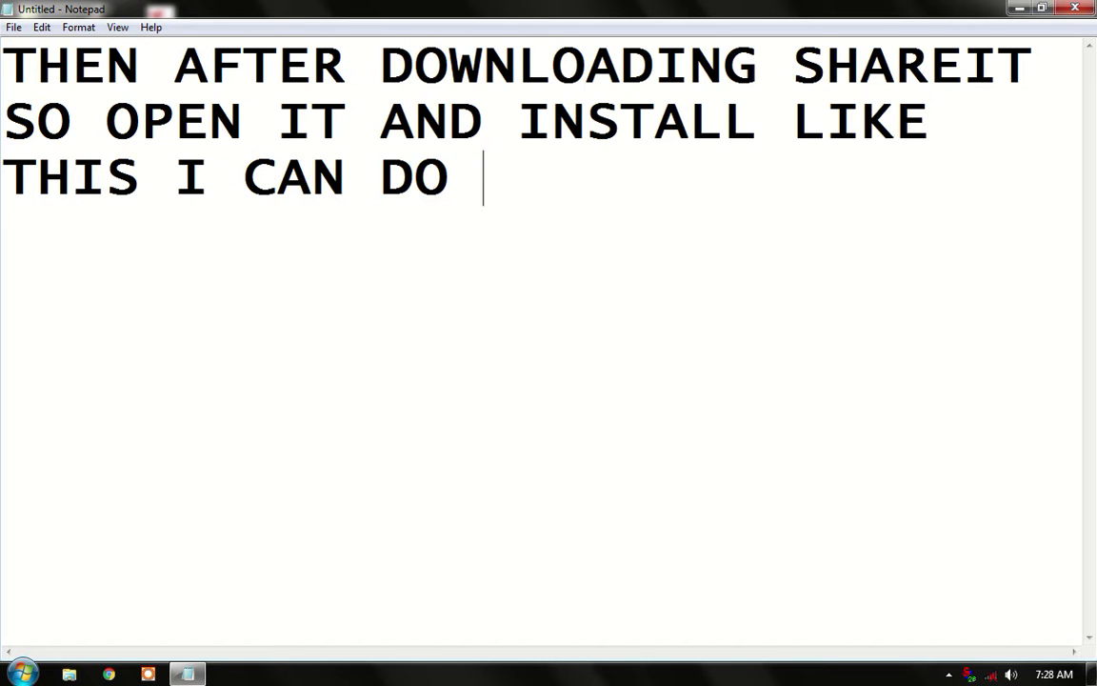
{"action": "type", "text": "IN VEDIO"}
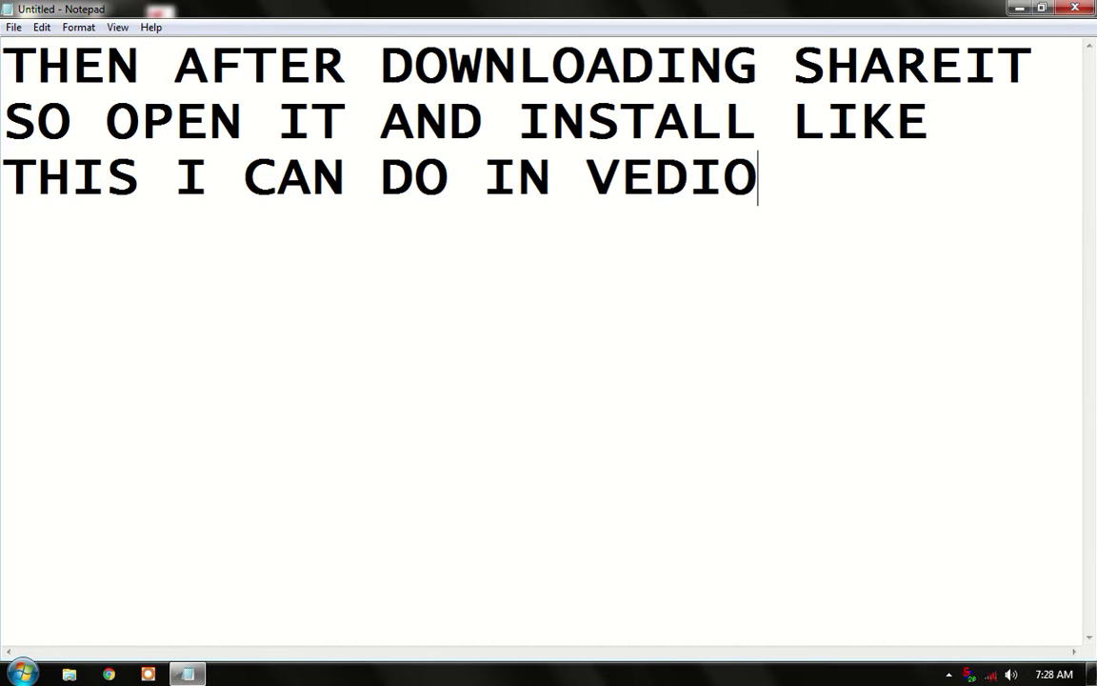
Clear the note, then switch to the desktop and launch the SHAREit installer
{"action": "key", "text": "ctrl+a"}
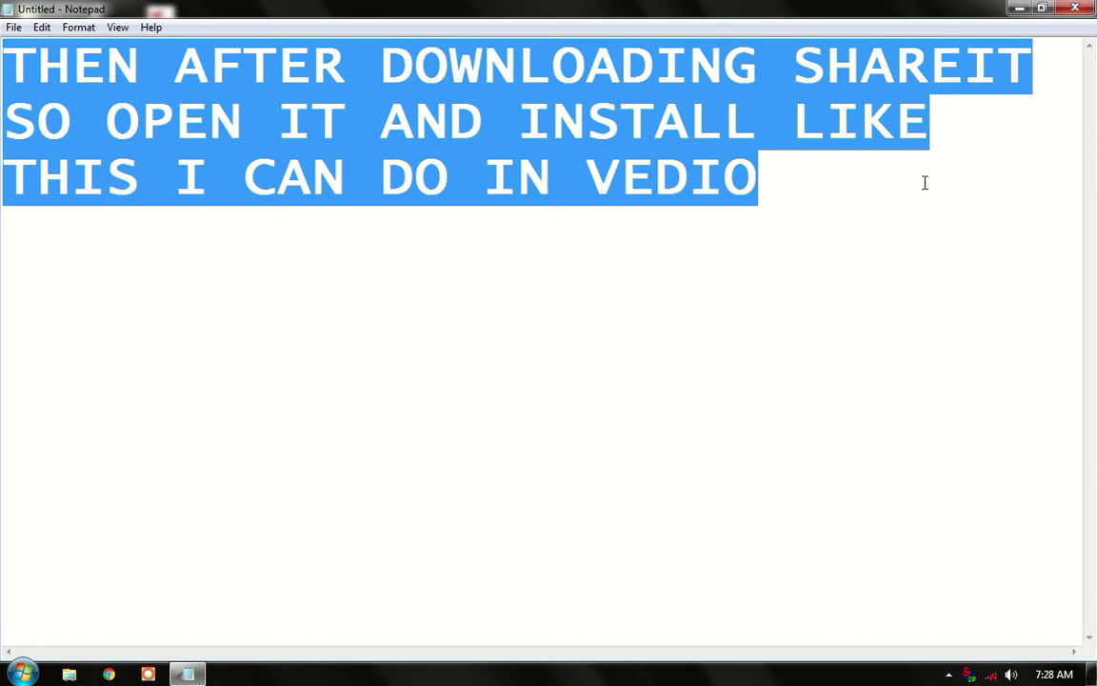
{"action": "key", "text": "BackSpace"}
{"action": "left_click", "coordinate": [1018, 8]}
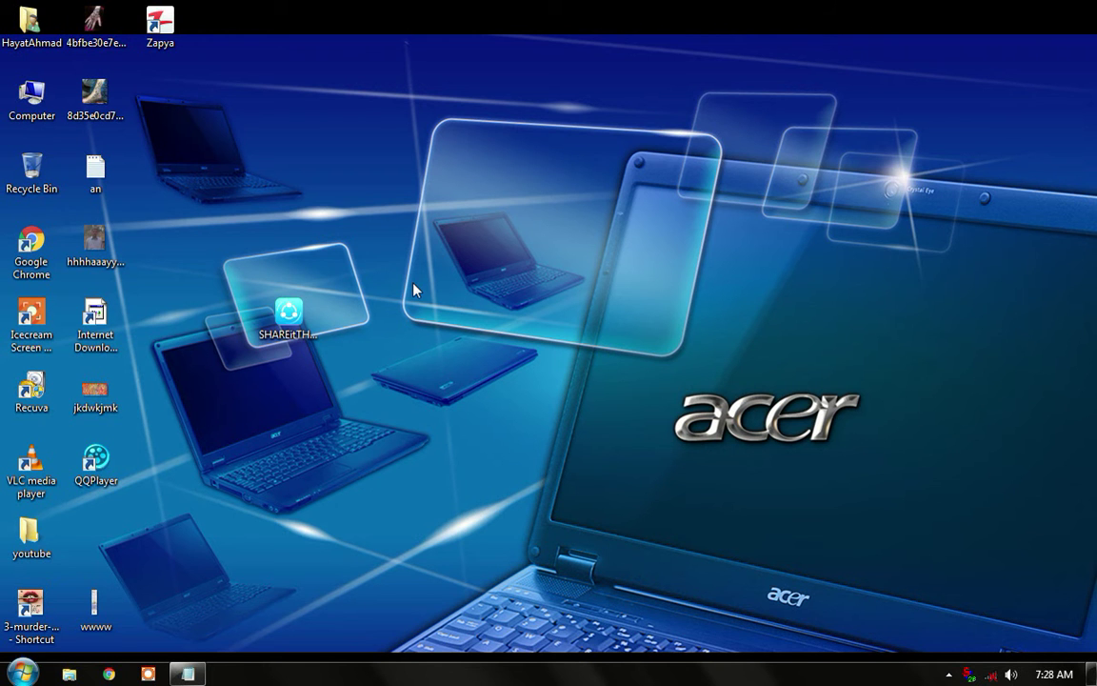
{"action": "left_click", "coordinate": [308, 328]}
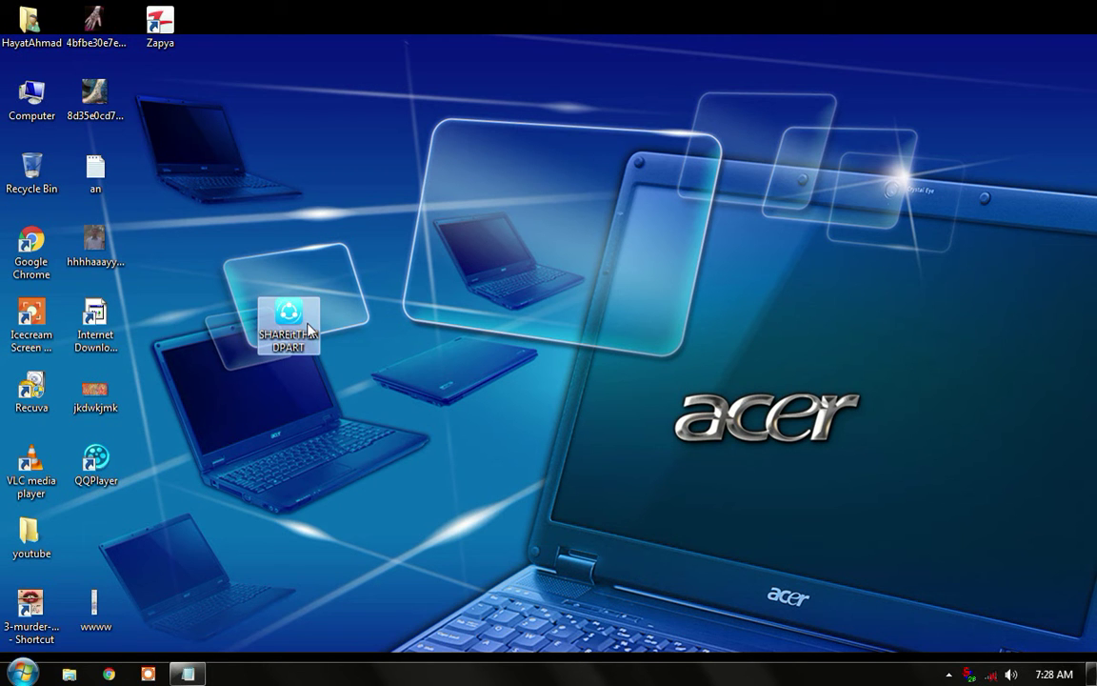
{"action": "double_click", "coordinate": [308, 329]}
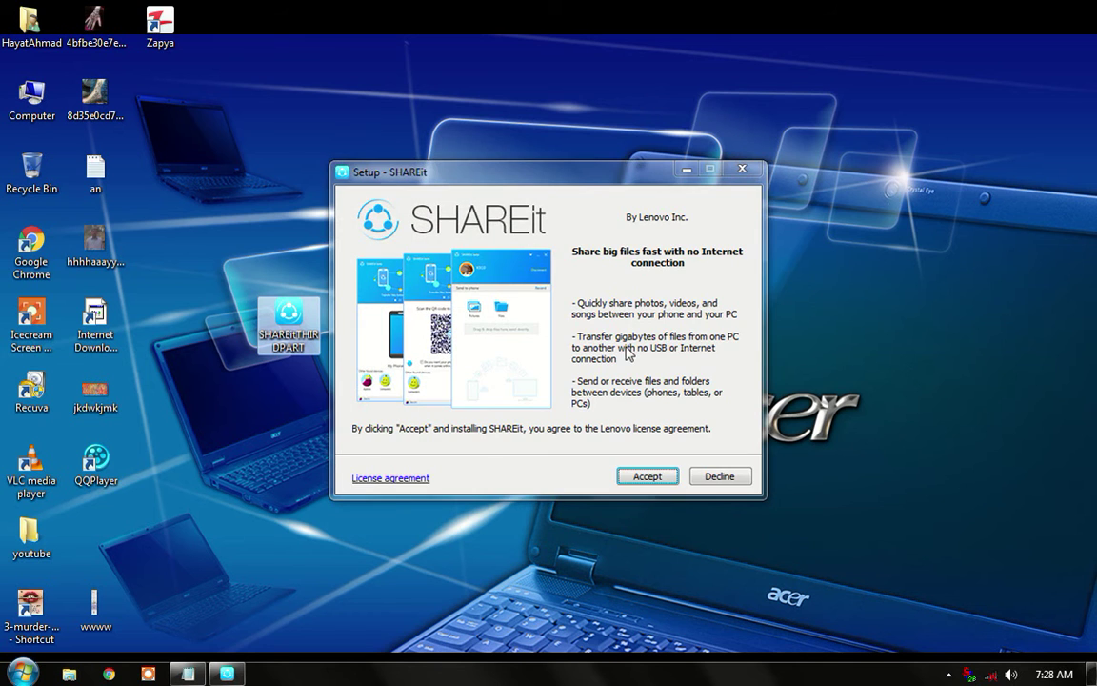
Restore Notepad as a narrow, full-height window and place the SHAREit setup window beside it without overlap
{"action": "left_click_drag", "start_coordinate": [597, 173], "coordinate": [705, 18]}
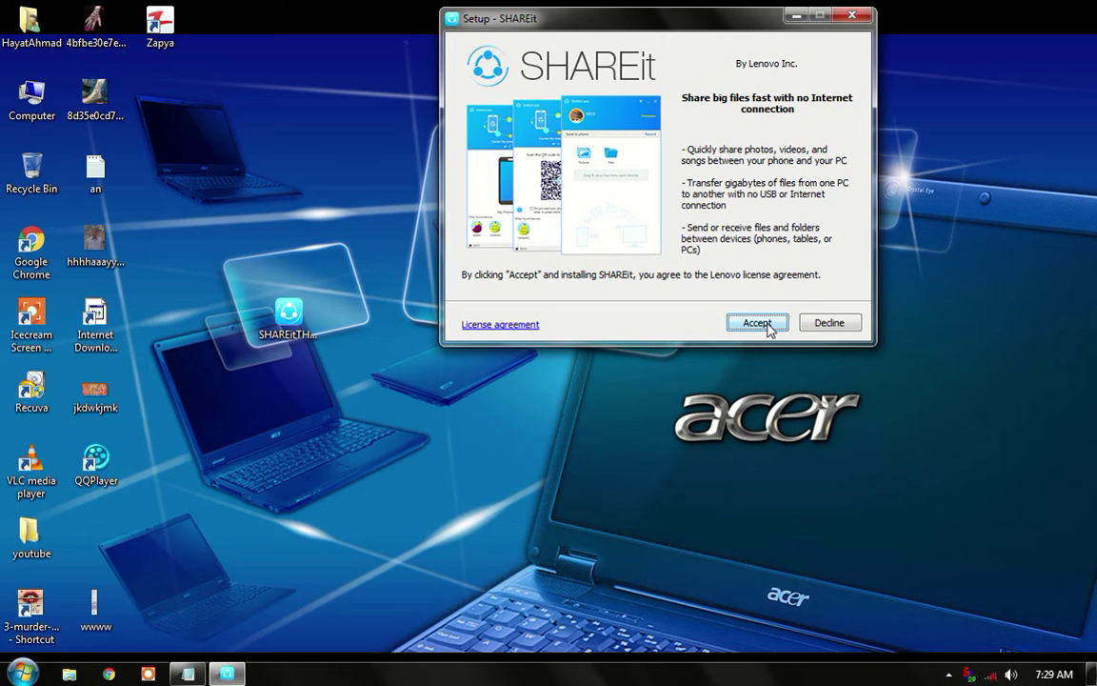
{"action": "left_click", "coordinate": [189, 674]}
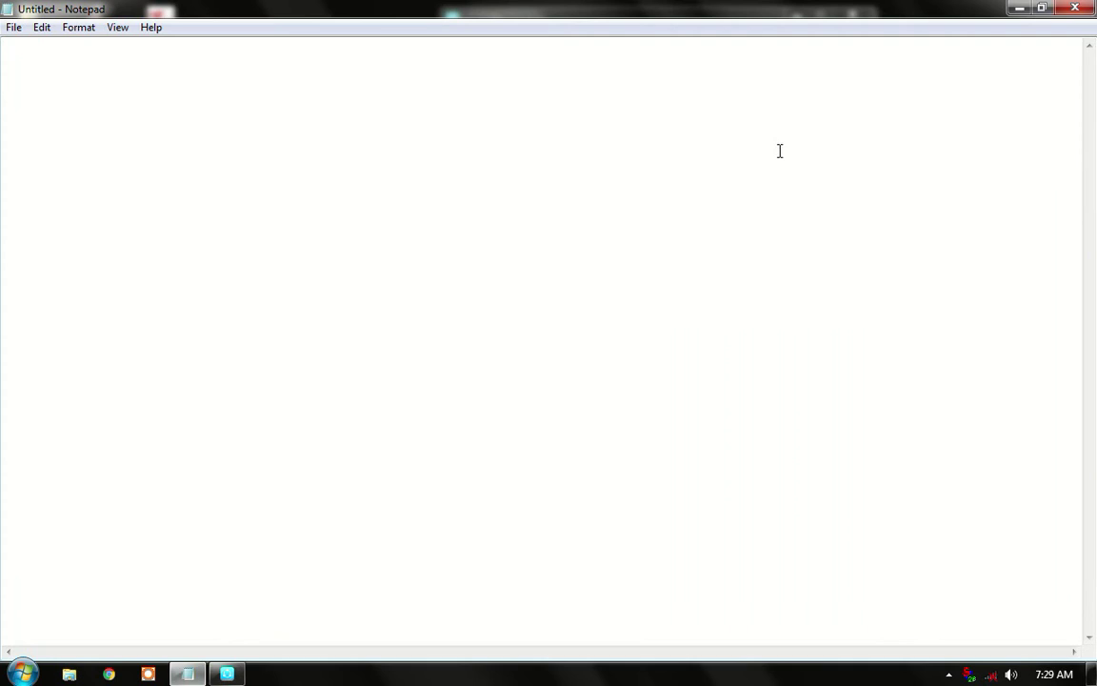
{"action": "left_click", "coordinate": [1044, 9]}
{"action": "key", "text": "alt+Tab"}
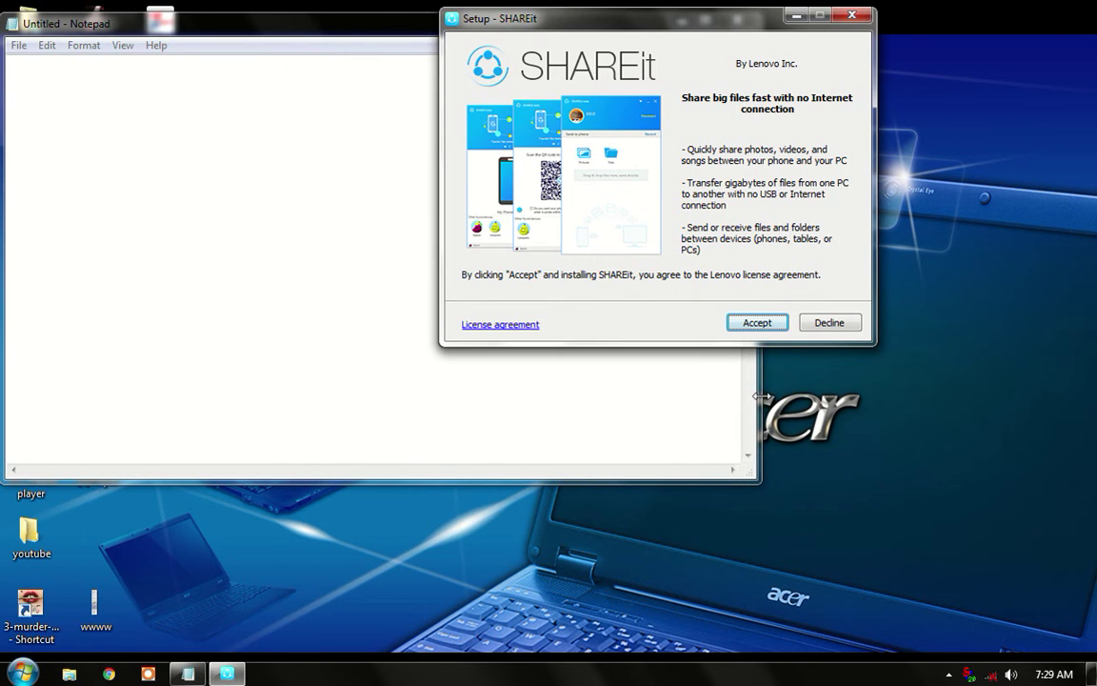
{"action": "left_click", "coordinate": [683, 355]}
{"action": "left_click_drag", "start_coordinate": [740, 392], "coordinate": [433, 407]}
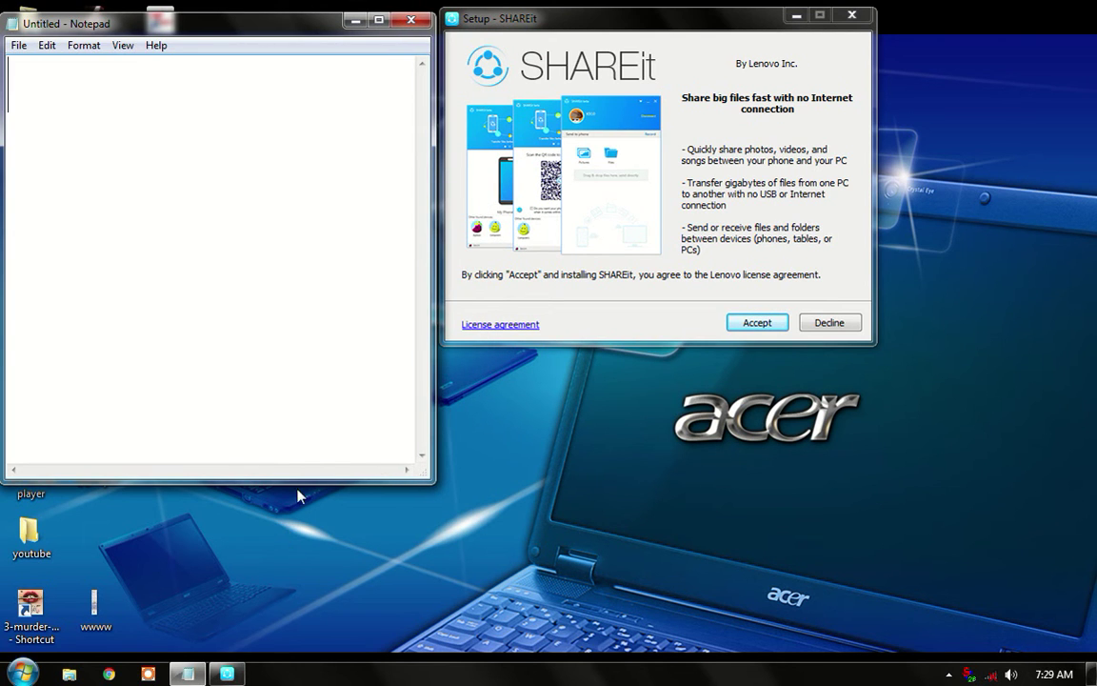
{"action": "left_click_drag", "start_coordinate": [297, 481], "coordinate": [294, 659]}
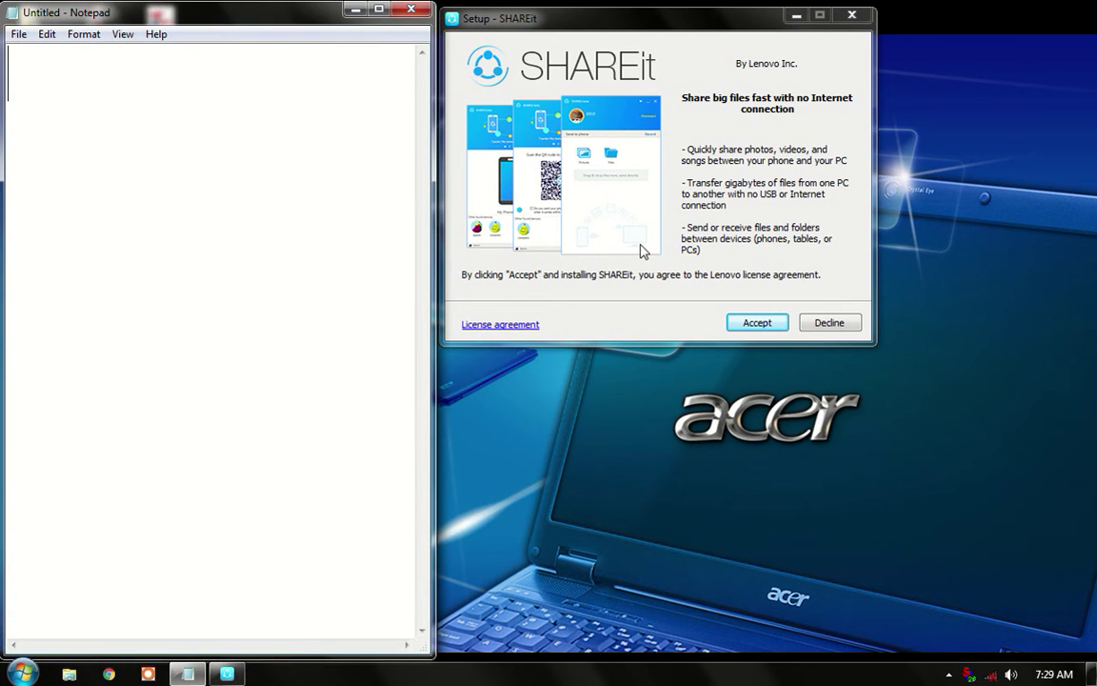
{"action": "left_click_drag", "start_coordinate": [720, 17], "coordinate": [787, 43]}
Write "YOU CAN" in the blank note, with "CLICK" on a second line
{"action": "left_click", "coordinate": [312, 187]}
{"action": "type", "text": "Y"}
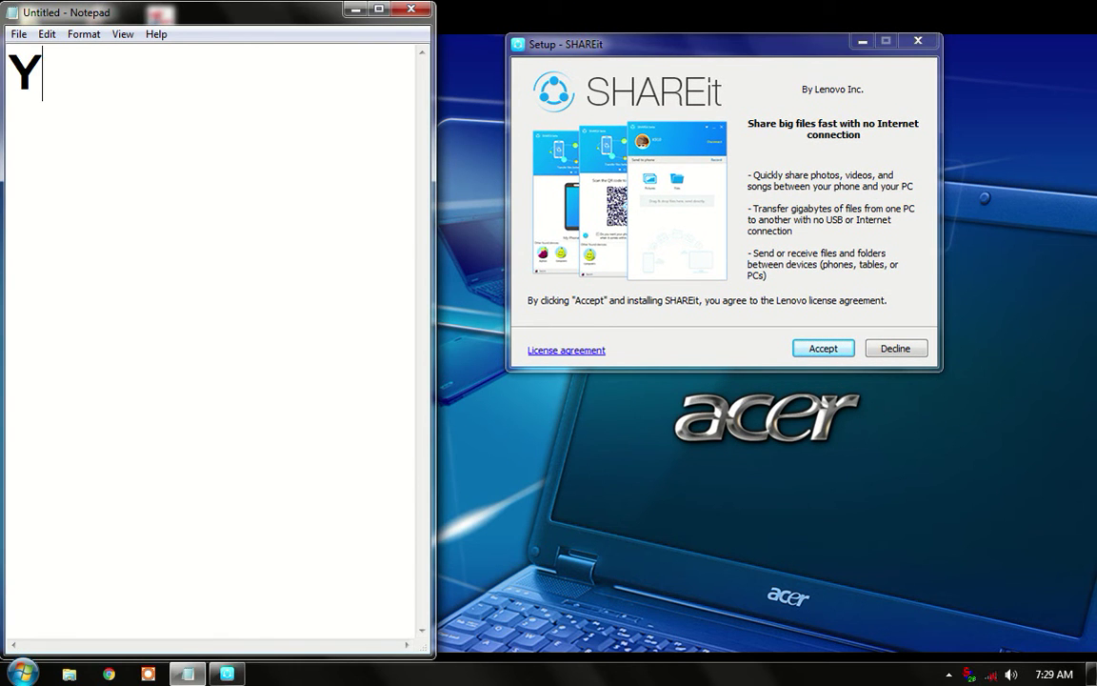
{"action": "type", "text": "OU  "}
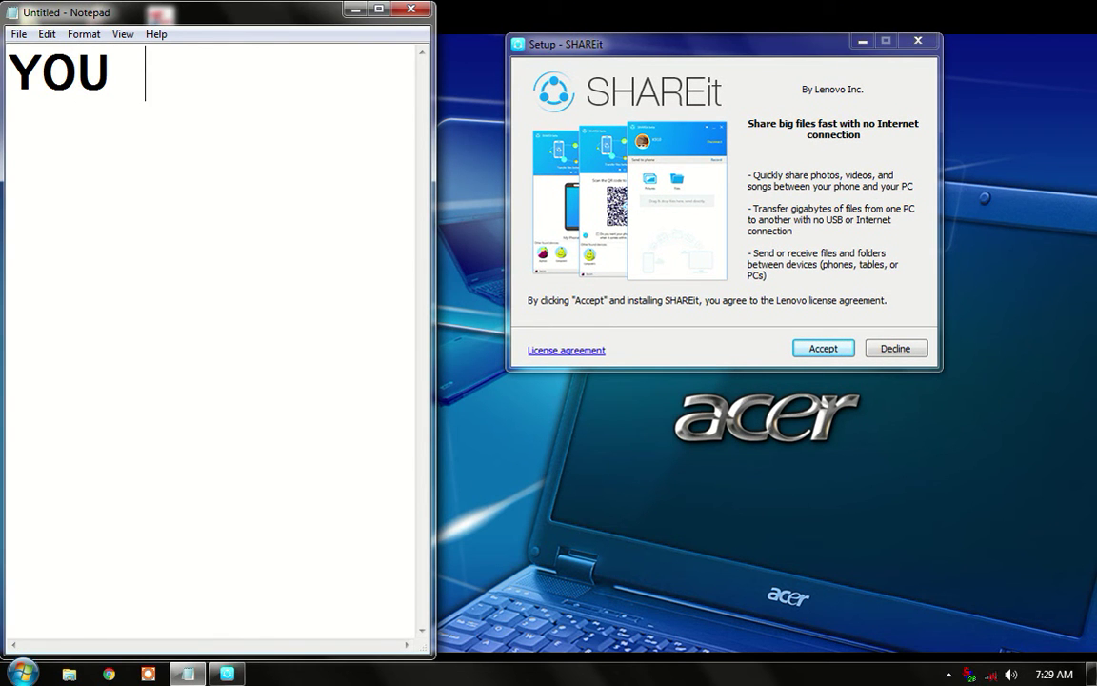
{"action": "type", "text": "CAN  CLICK"}
{"action": "key", "text": "BackSpace"}
{"action": "key", "text": "BackSpace"}
{"action": "key", "text": "BackSpace"}
{"action": "key", "text": "BackSpace"}
{"action": "key", "text": "BackSpace"}
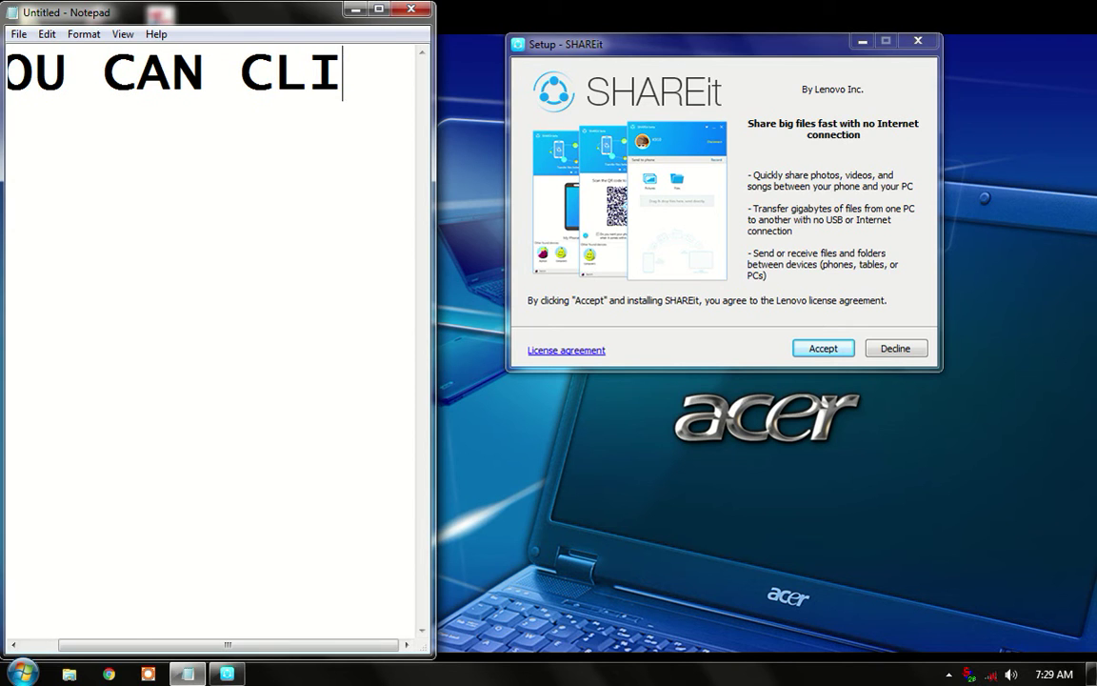
{"action": "key", "text": "Return"}
{"action": "type", "text": "CLICK "}
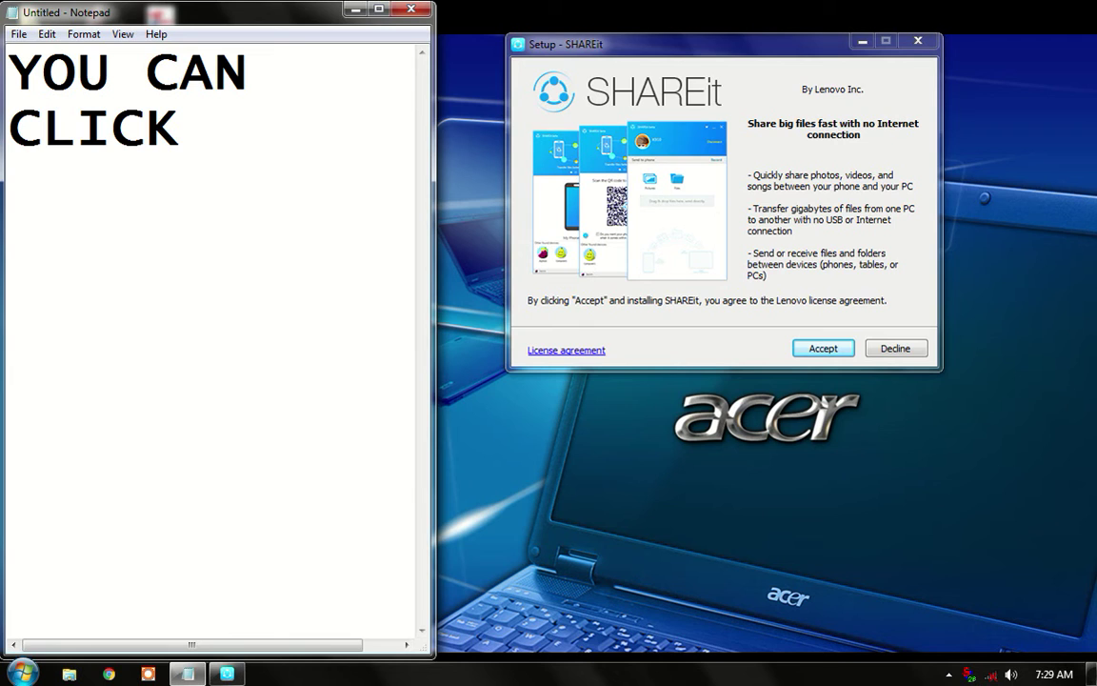
Complete the note's second line as "CLICK THE" and write "ACCEPT" on a third line
{"action": "type", "text": "THE ACCE"}
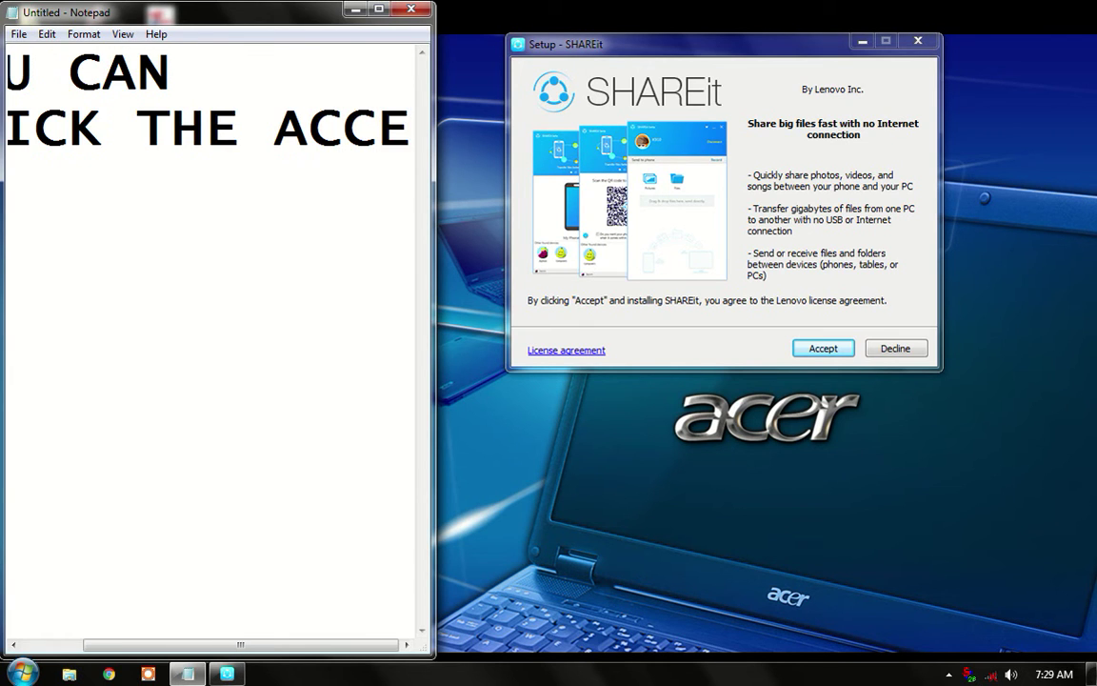
{"action": "key", "text": "BackSpace"}
{"action": "key", "text": "BackSpace"}
{"action": "key", "text": "BackSpace"}
{"action": "key", "text": "BackSpace"}
{"action": "key", "text": "BackSpace"}
{"action": "key", "text": "Return"}
{"action": "type", "text": "A"}
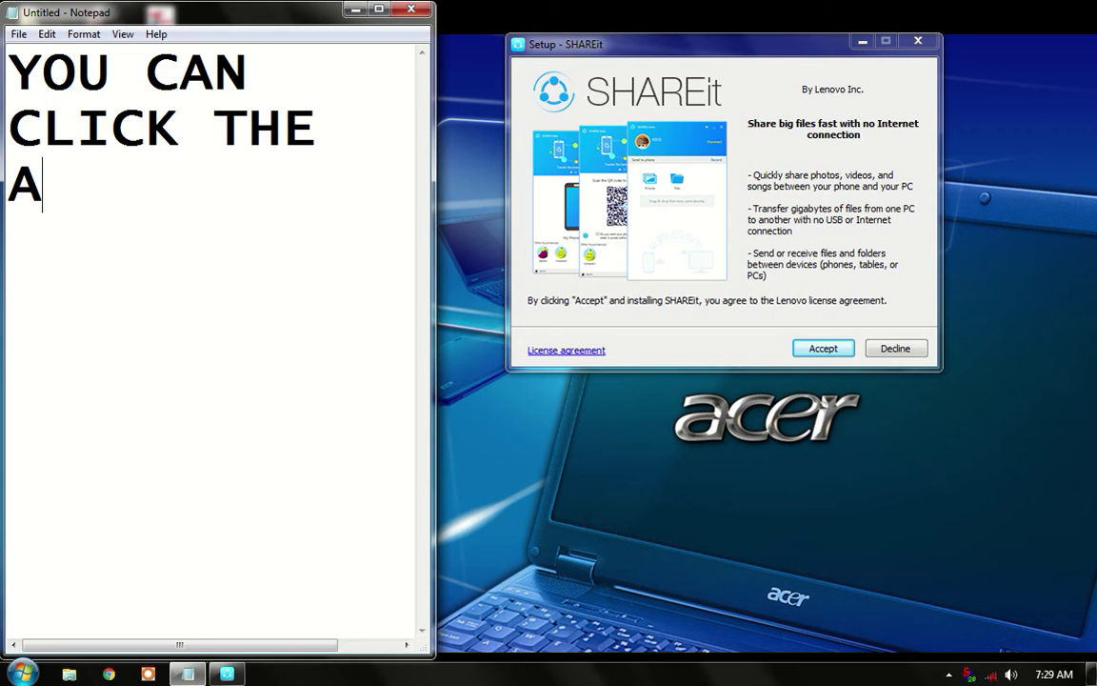
{"action": "type", "text": "CCEPT"}
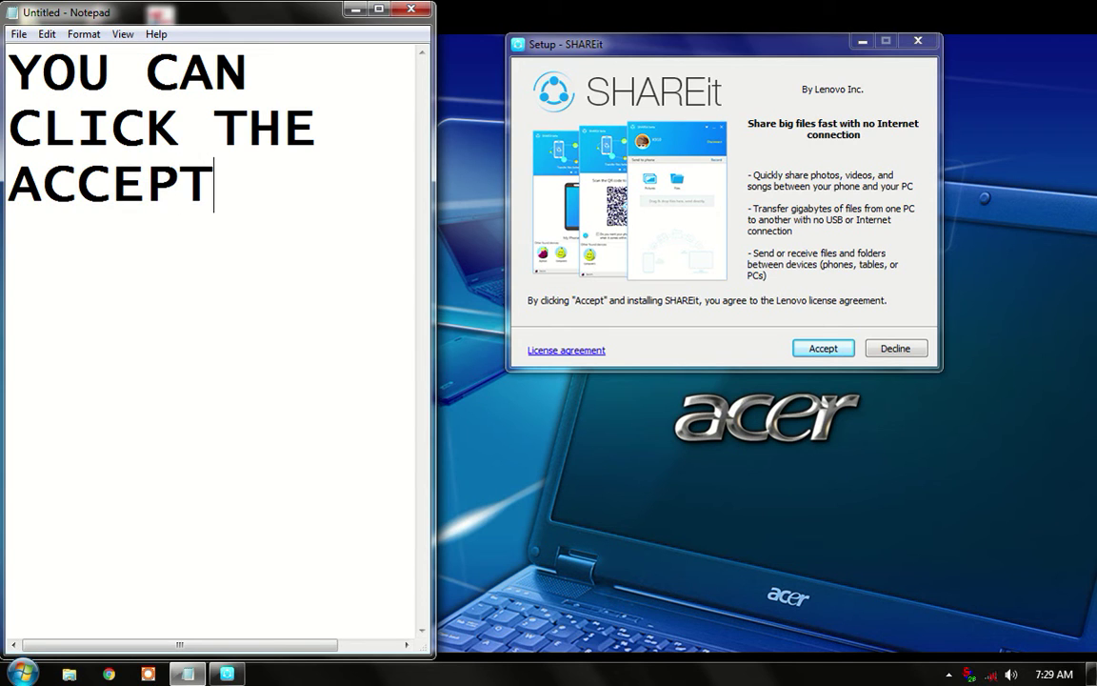
Add "BUTON" on a fourth line of the note, and accept the license agreement in the SHAREit setup
{"action": "type", "text": " BUTON"}
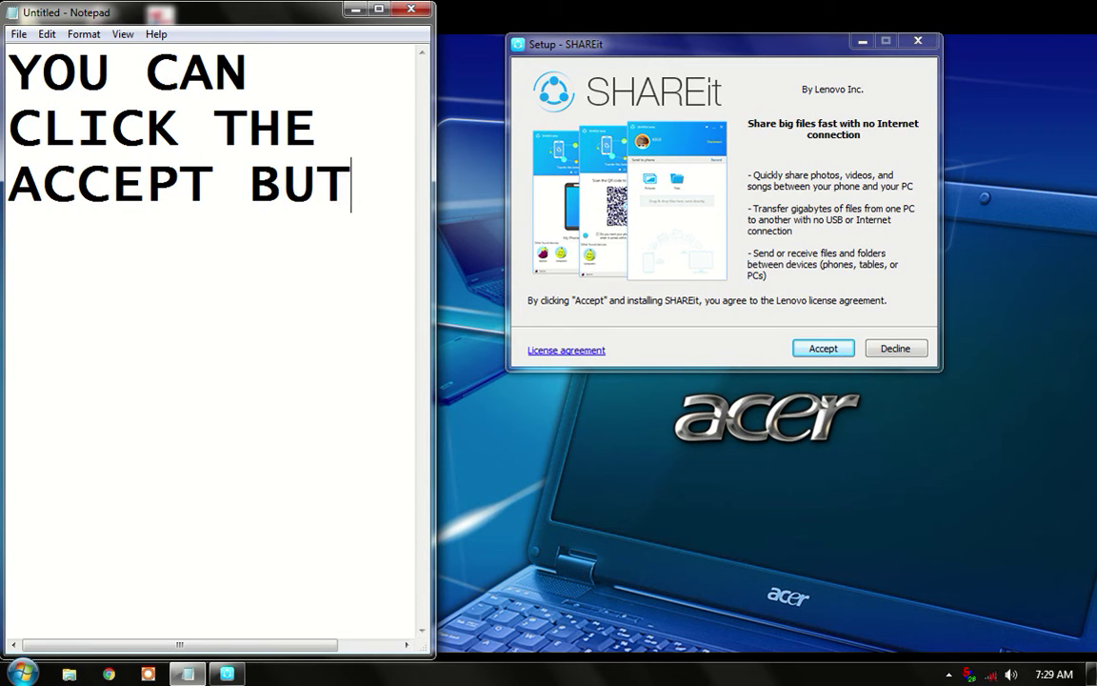
{"action": "key", "text": "Left"}
{"action": "key", "text": "Left"}
{"action": "key", "text": "Left"}
{"action": "key", "text": "Left"}
{"action": "key", "text": "Left"}
{"action": "key", "text": "Return"}
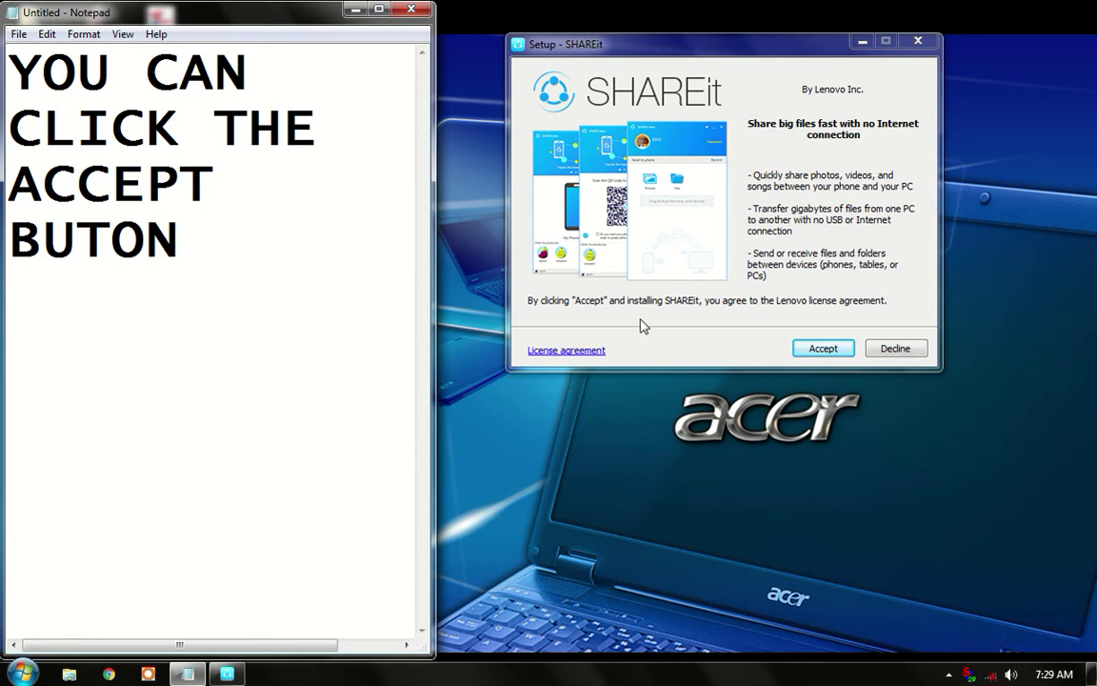
{"action": "left_click", "coordinate": [821, 349]}
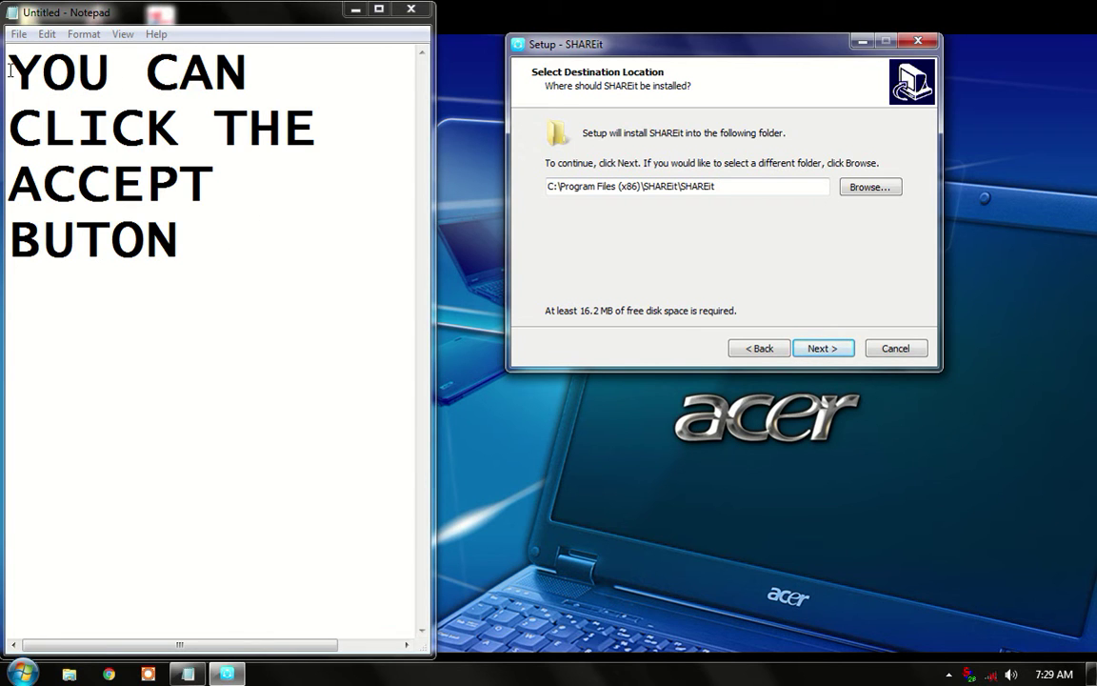
Move "CAN" onto its own line in the note and insert "THAN" before "YOU"
{"action": "left_click", "coordinate": [149, 58]}
{"action": "key", "text": "Return"}
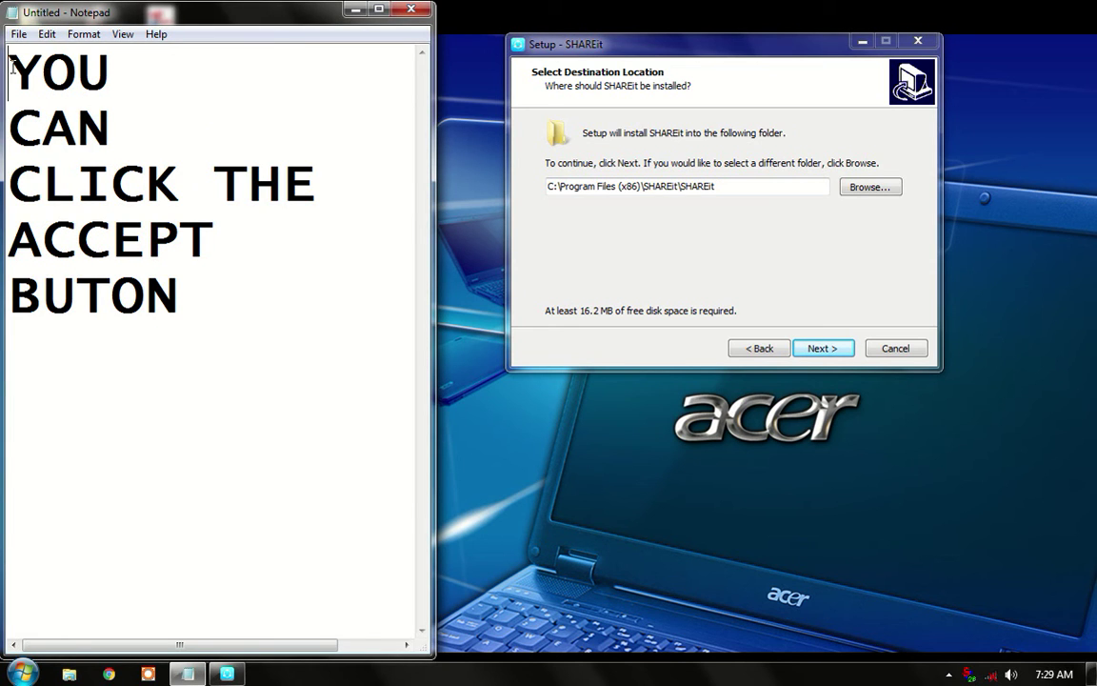
{"action": "type", "text": "TH"}
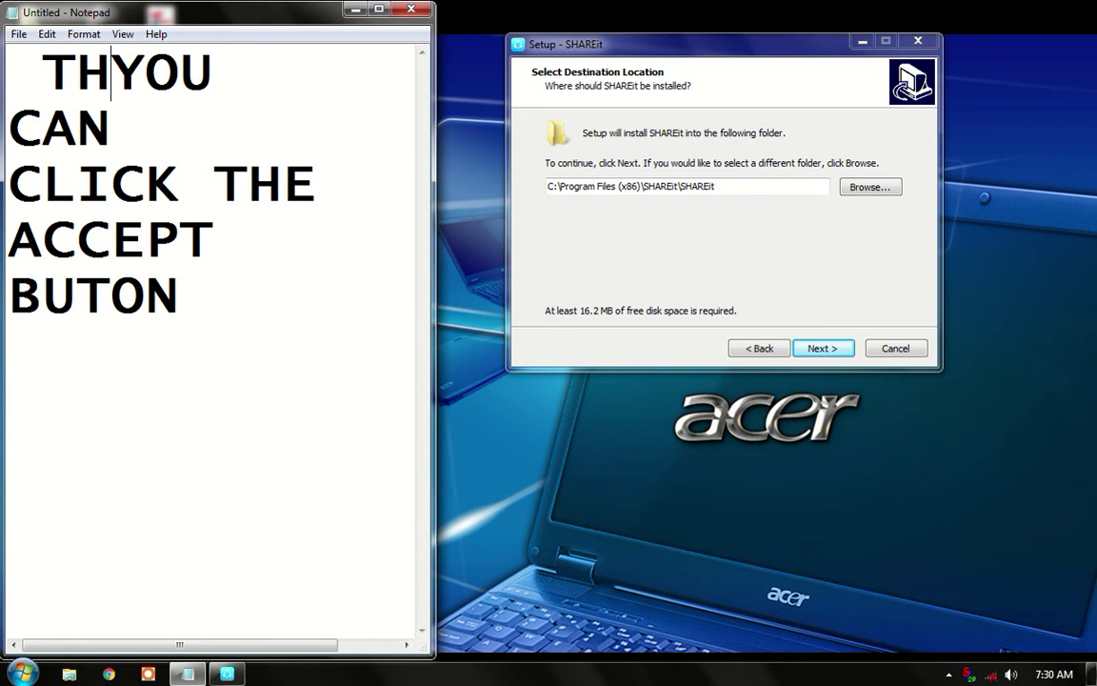
{"action": "key", "text": "BackSpace"}
{"action": "key", "text": "BackSpace"}
{"action": "key", "text": "BackSpace"}
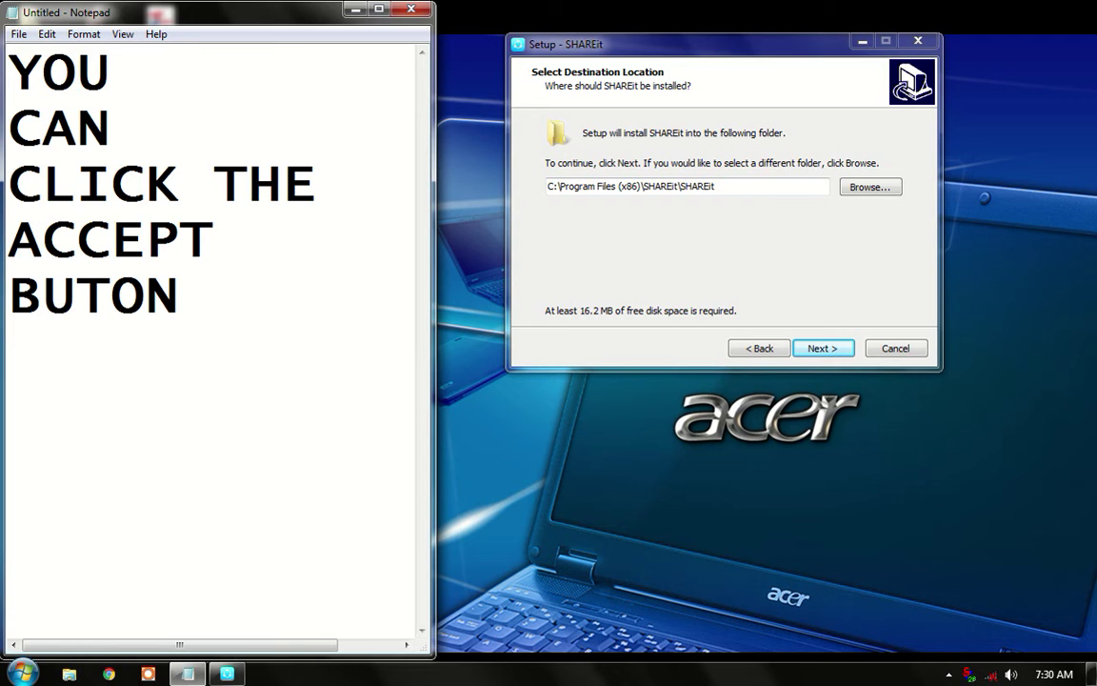
{"action": "type", "text": "THAN"}
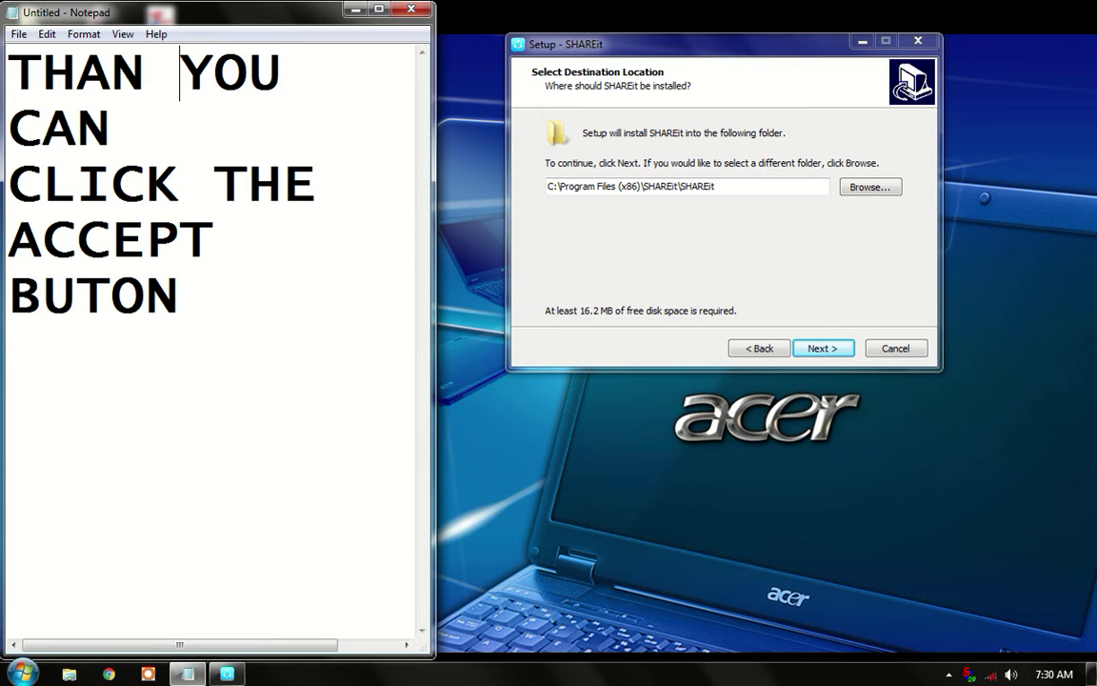
Reword the note's ending to "CLICK", "ON THE", "NEXT", "BUTON" on separate lines, and continue the setup with the default destination folder
{"action": "left_click", "coordinate": [239, 253]}
{"action": "left_click_drag", "start_coordinate": [238, 252], "coordinate": [3, 241]}
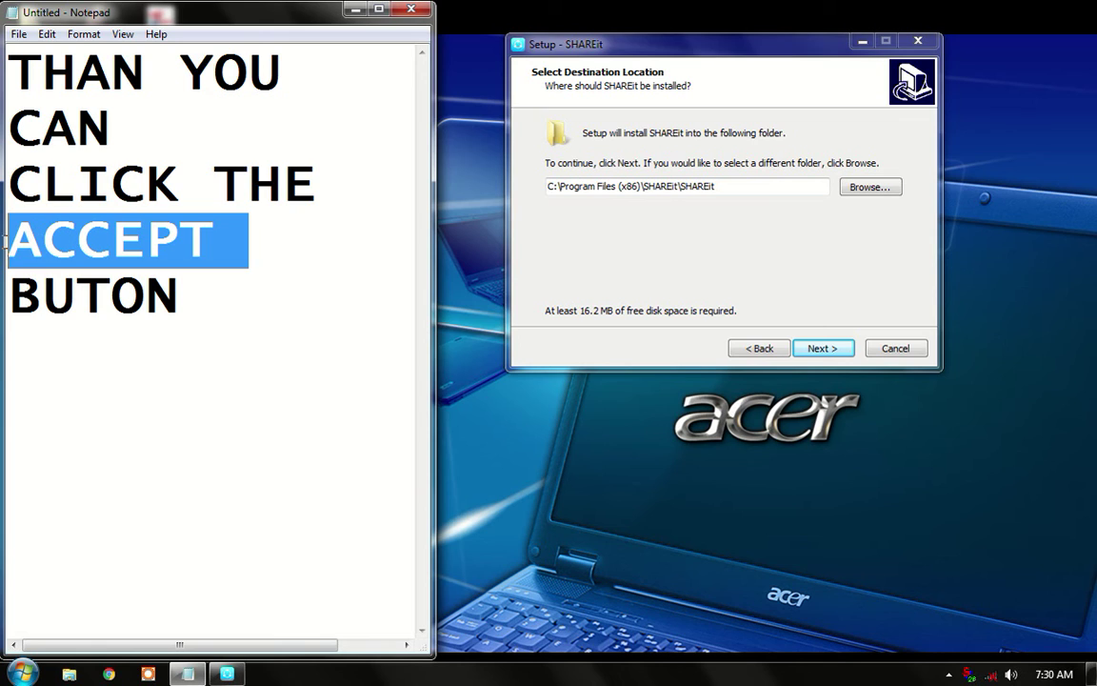
{"action": "key", "text": "BackSpace"}
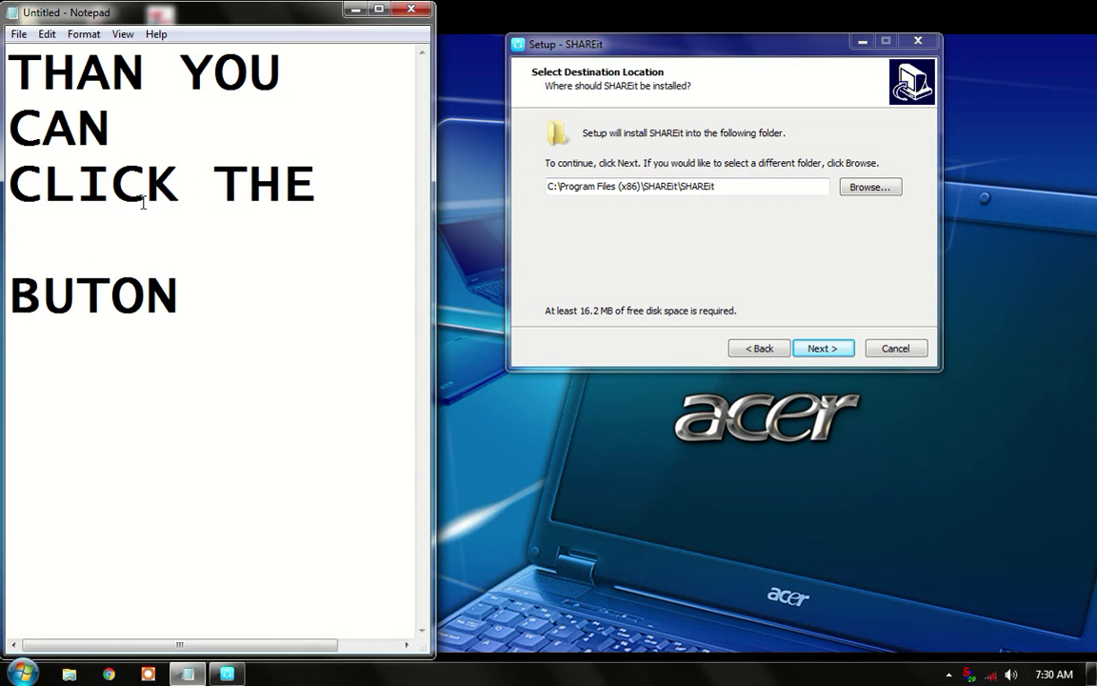
{"action": "left_click", "coordinate": [207, 178]}
{"action": "key", "text": "Return"}
{"action": "type", "text": "ON"}
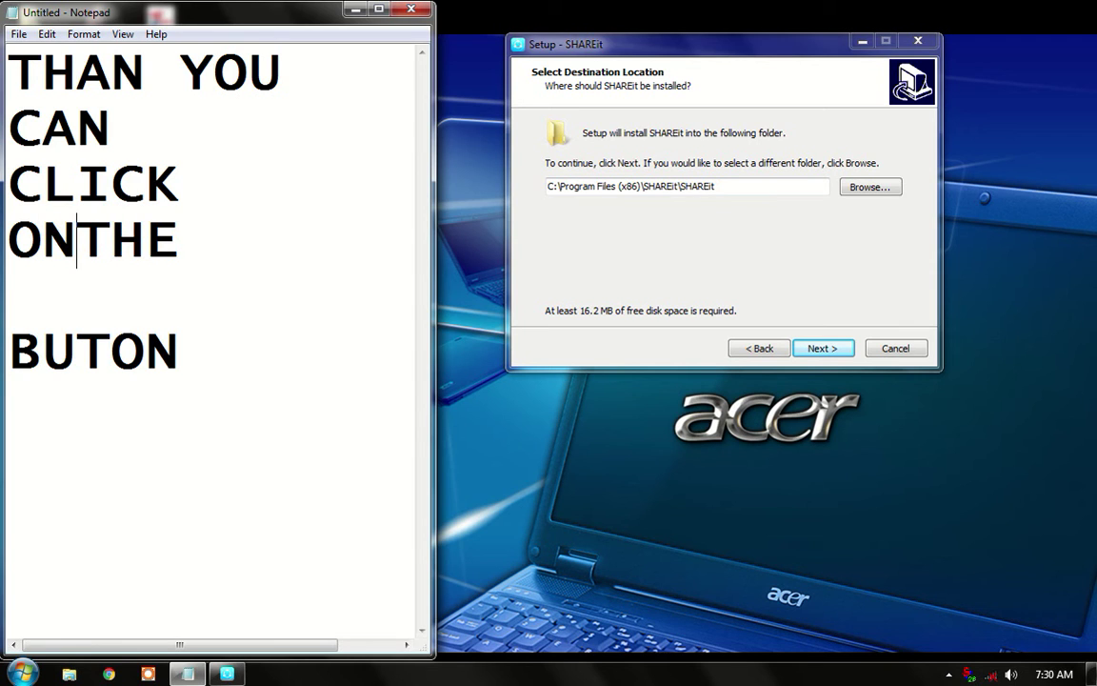
{"action": "left_click", "coordinate": [149, 296]}
{"action": "type", "text": "NEXT"}
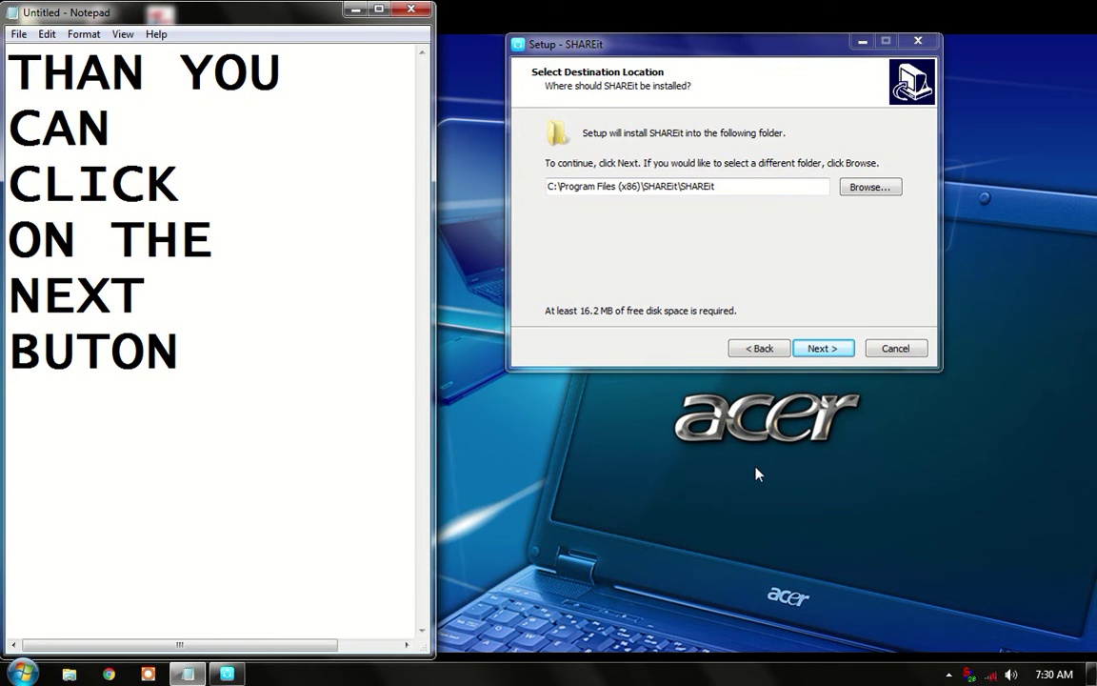
{"action": "left_click", "coordinate": [830, 351]}
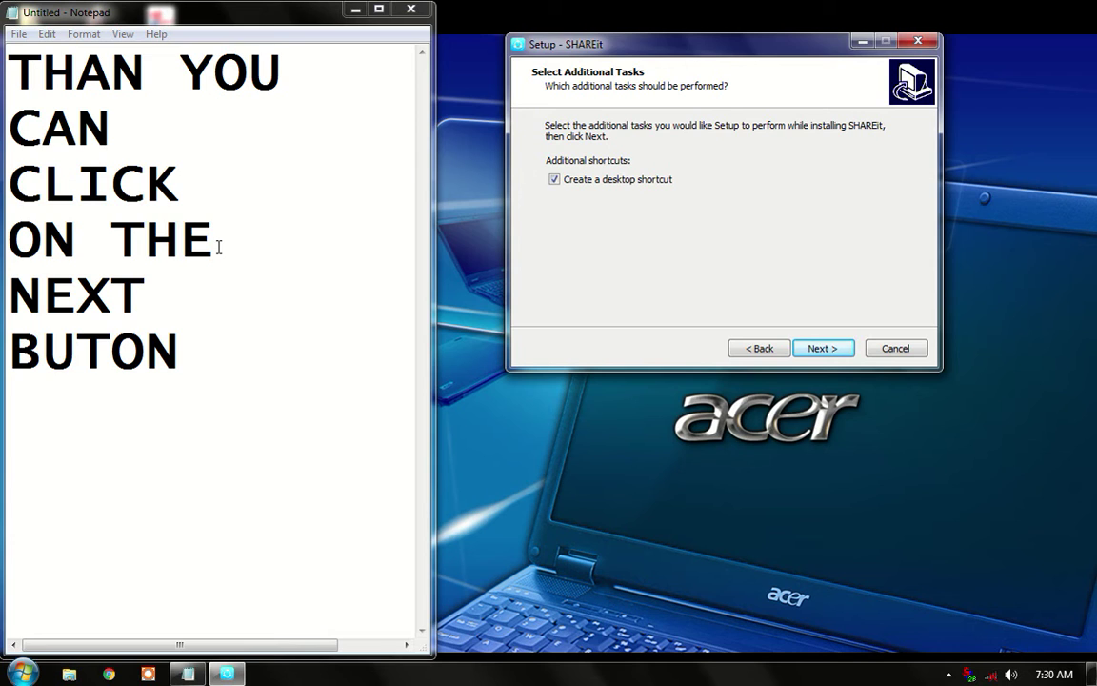
Insert "ALSO" after "CAN" in the note, and continue the SHAREit setup with the desktop shortcut option kept
{"action": "left_click", "coordinate": [140, 122]}
{"action": "type", "text": "A"}
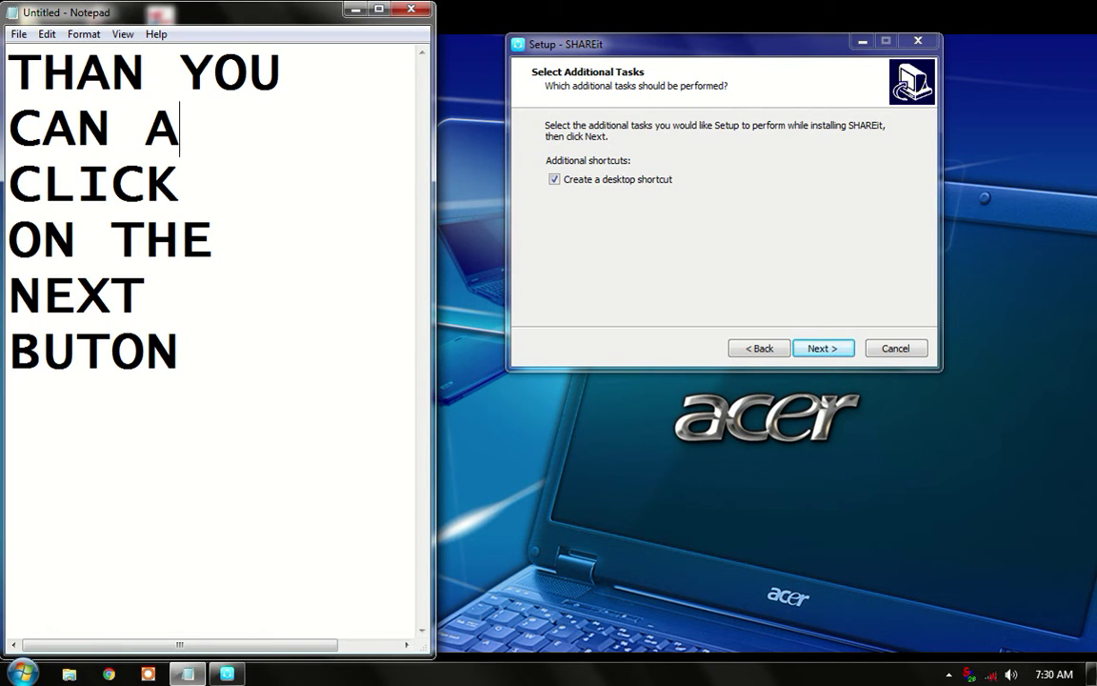
{"action": "type", "text": "LSO"}
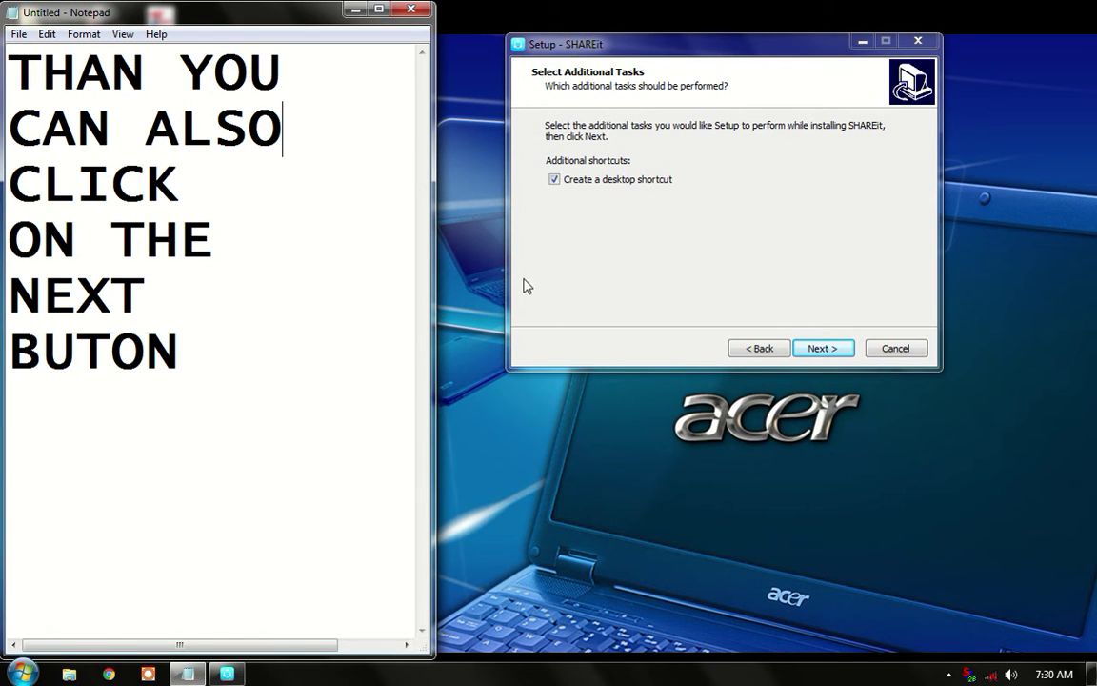
{"action": "left_click", "coordinate": [815, 350]}
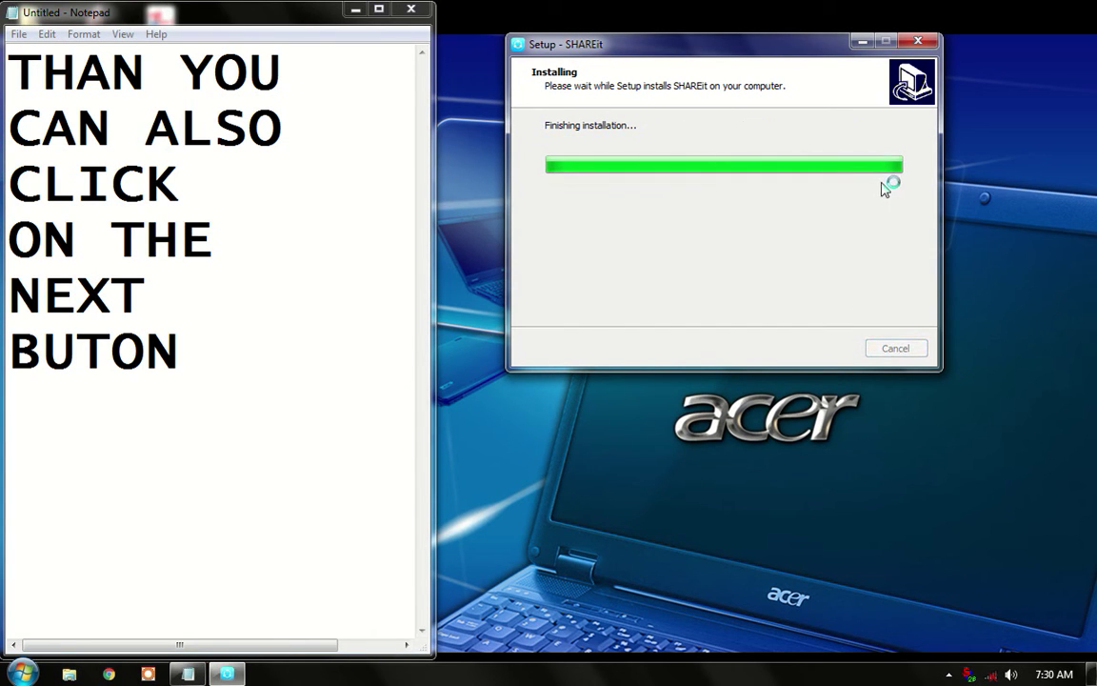
Clear the whole note and bring the SHAREit setup window to the front
{"action": "left_click", "coordinate": [301, 336]}
{"action": "left_click_drag", "start_coordinate": [301, 336], "coordinate": [8, 46]}
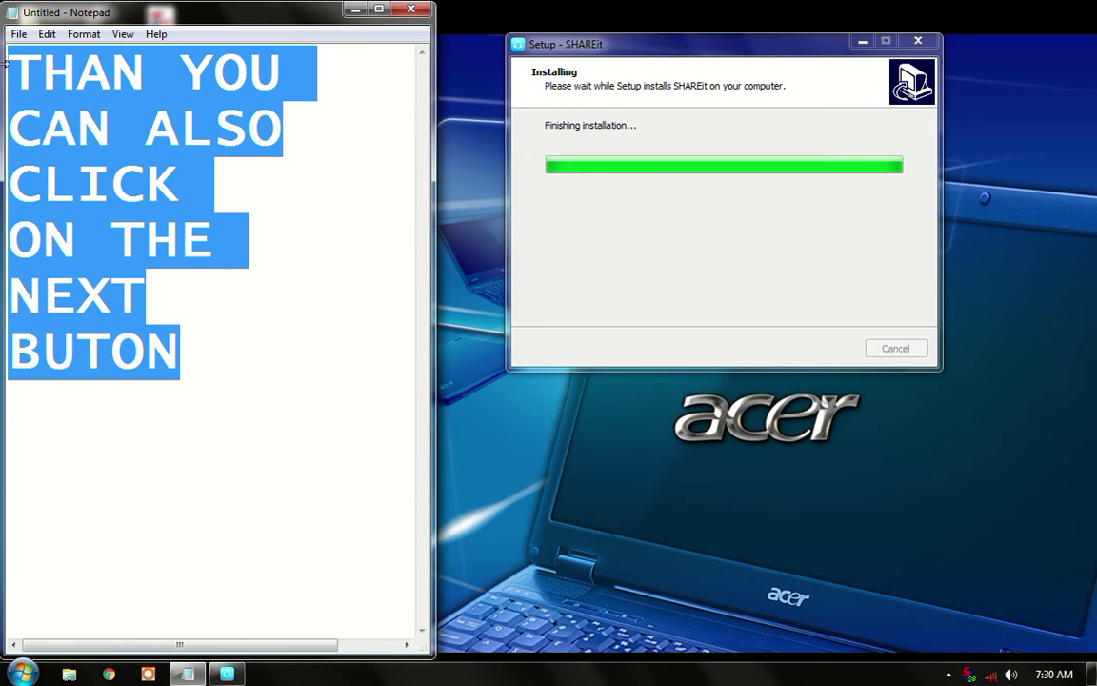
{"action": "key", "text": "BackSpace"}
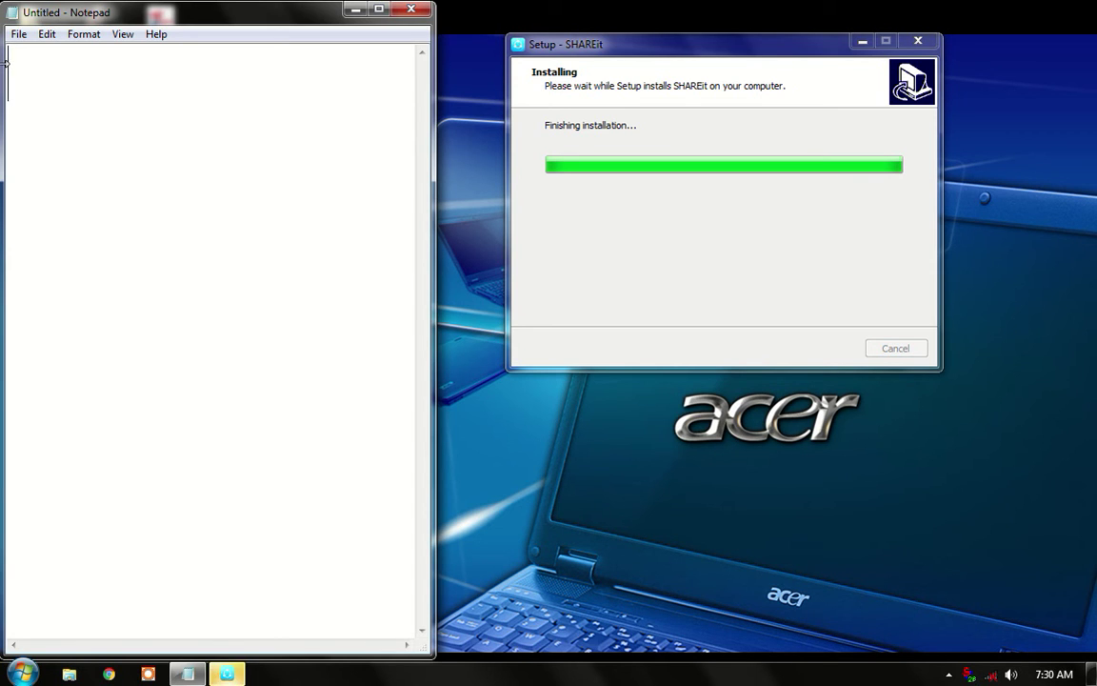
{"action": "left_click", "coordinate": [222, 677]}
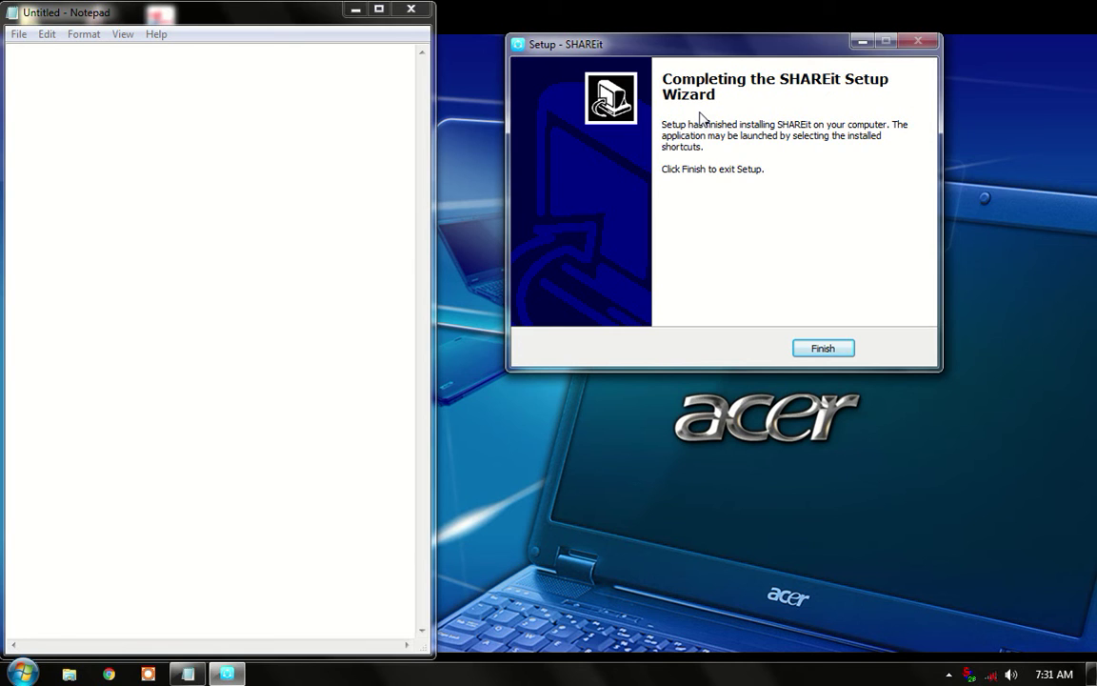
Write "THEN CLICK", "ON THE" and "FINISH" on three lines in the blank note
{"action": "left_click", "coordinate": [294, 207]}
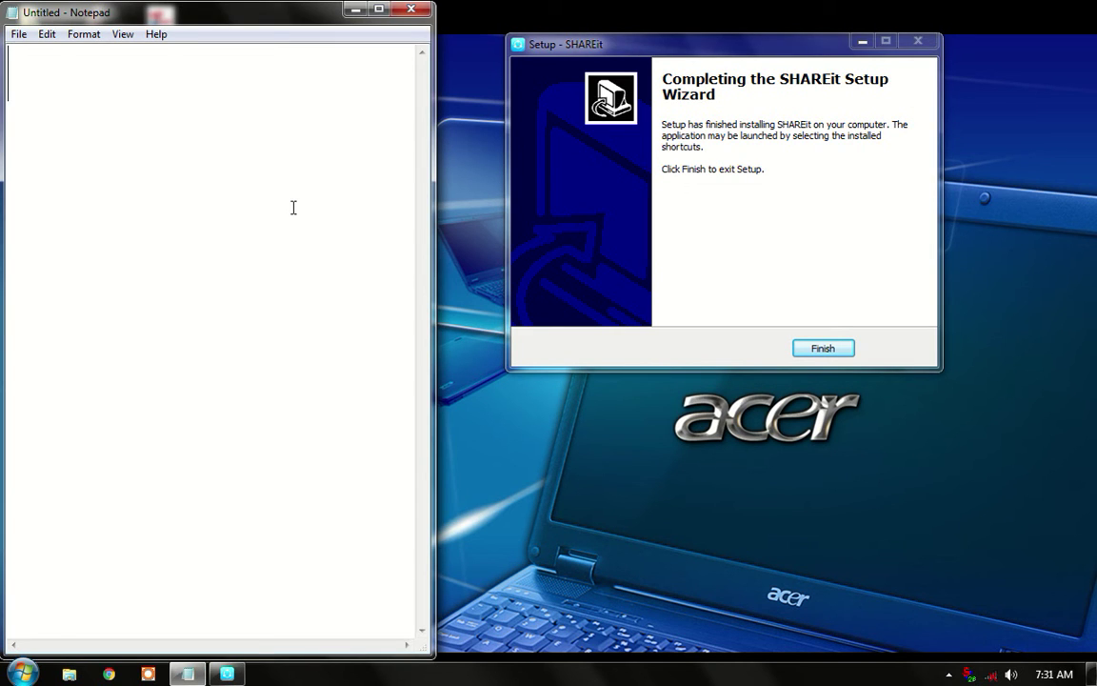
{"action": "type", "text": "THEN  "}
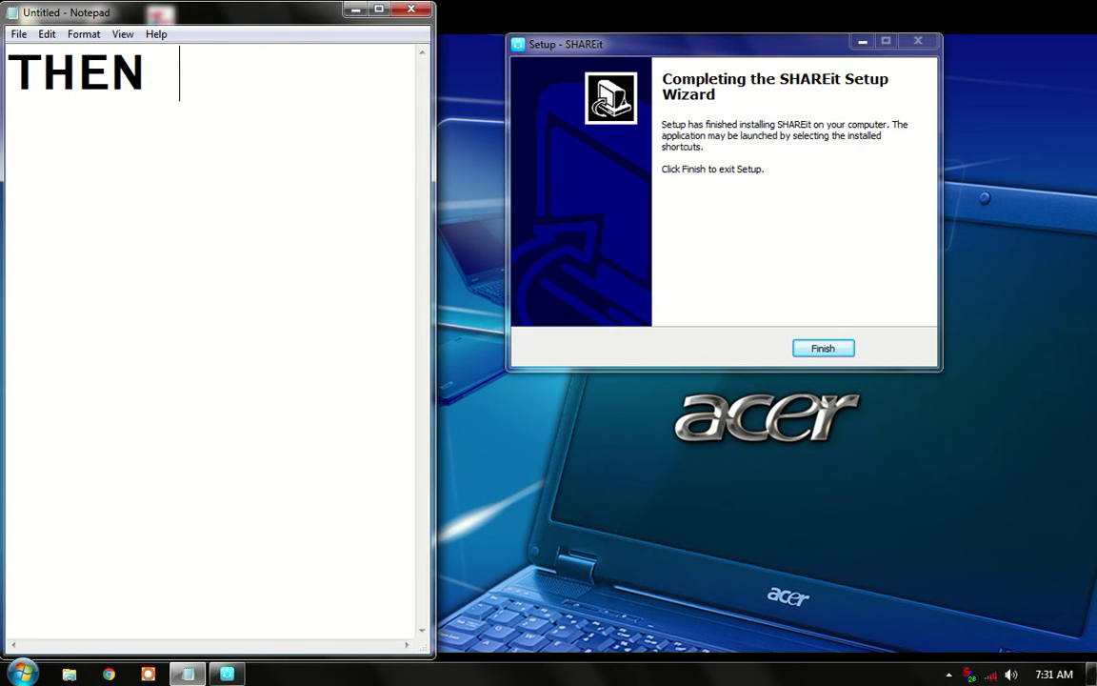
{"action": "type", "text": "CLICK"}
{"action": "key", "text": "Return"}
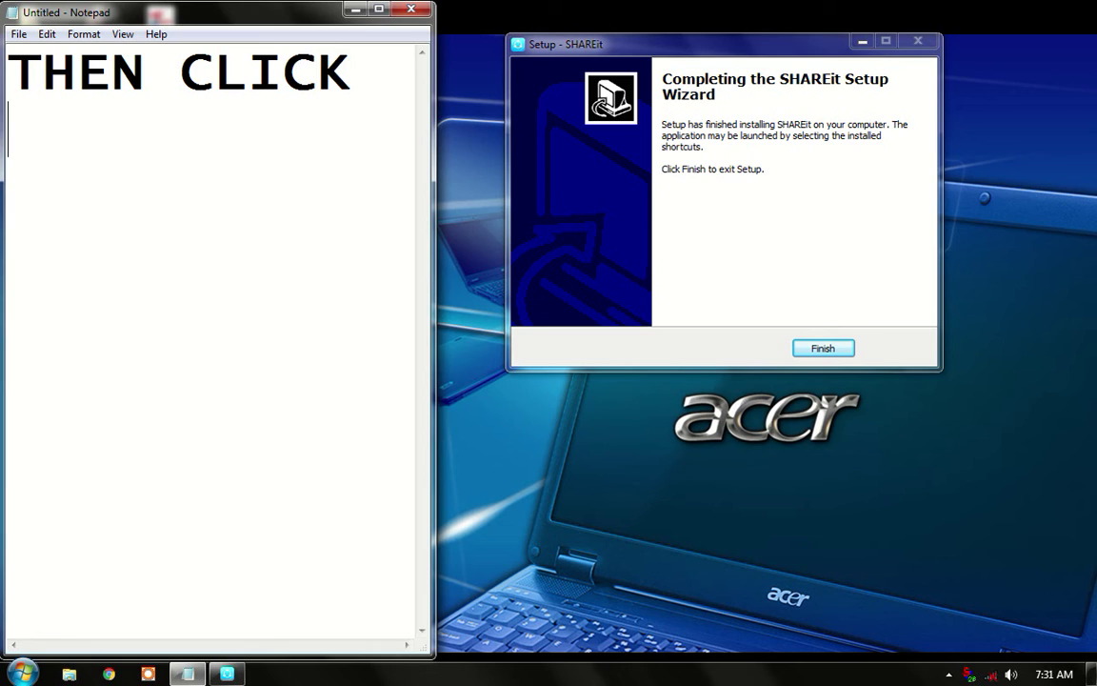
{"action": "type", "text": "ON THE"}
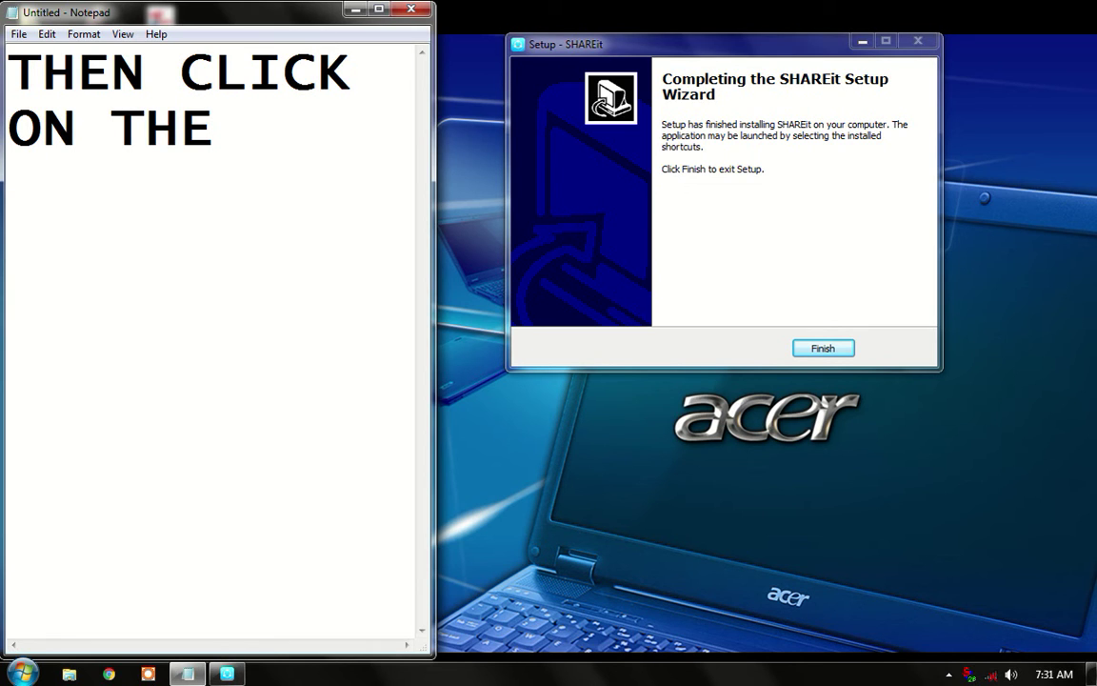
{"action": "key", "text": "Return"}
{"action": "type", "text": "FI"}
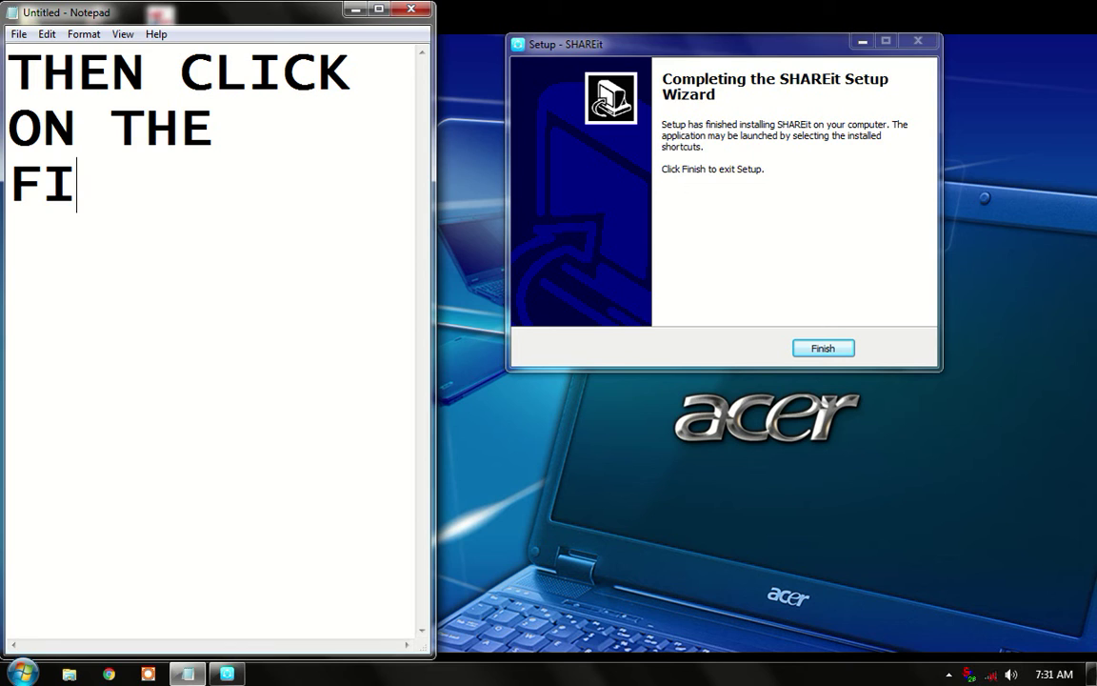
{"action": "type", "text": "NISH"}
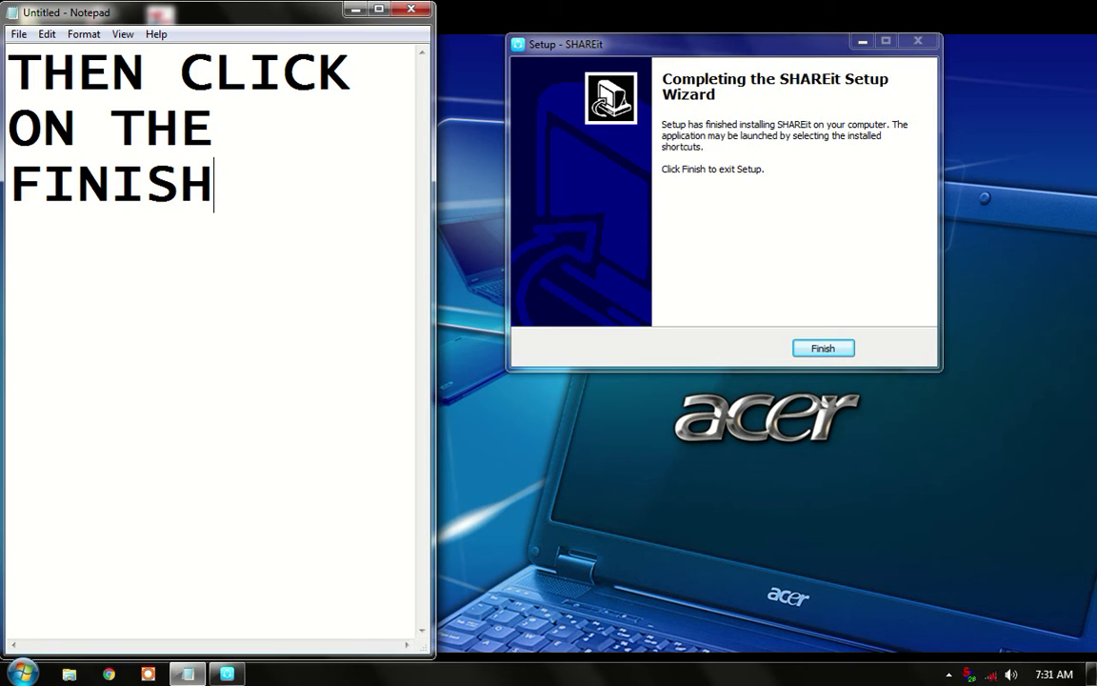
{"action": "type", "text": " B"}
{"action": "type", "text": "O"}
{"action": "key", "text": "BackSpace"}
{"action": "key", "text": "BackSpace"}
{"action": "key", "text": "Return"}
{"action": "type", "text": "BO"}
{"action": "key", "text": "BackSpace"}
{"action": "key", "text": "BackSpace"}
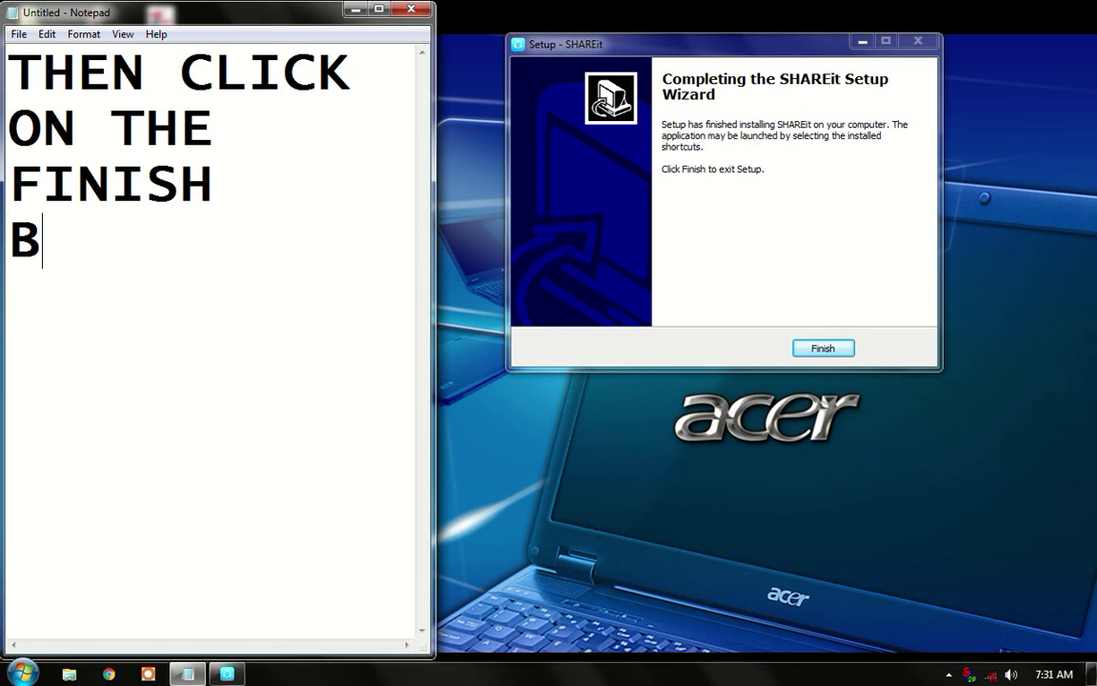
{"action": "key", "text": "BackSpace"}
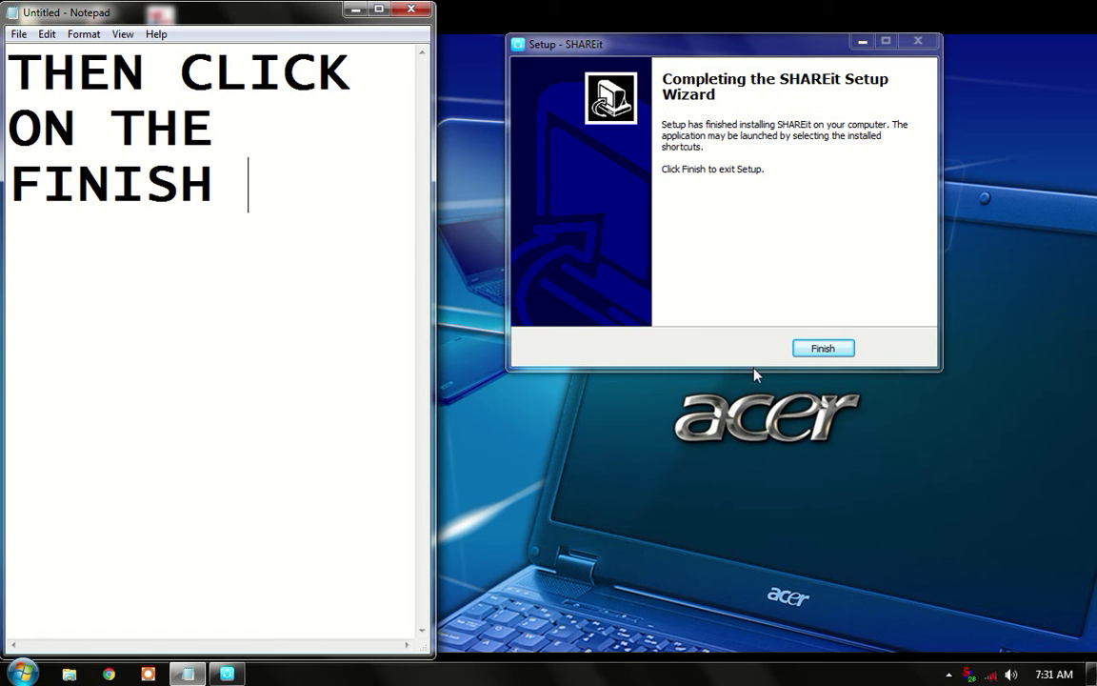
Finish and close the SHAREit setup wizard, and clear the note
{"action": "left_click", "coordinate": [817, 348]}
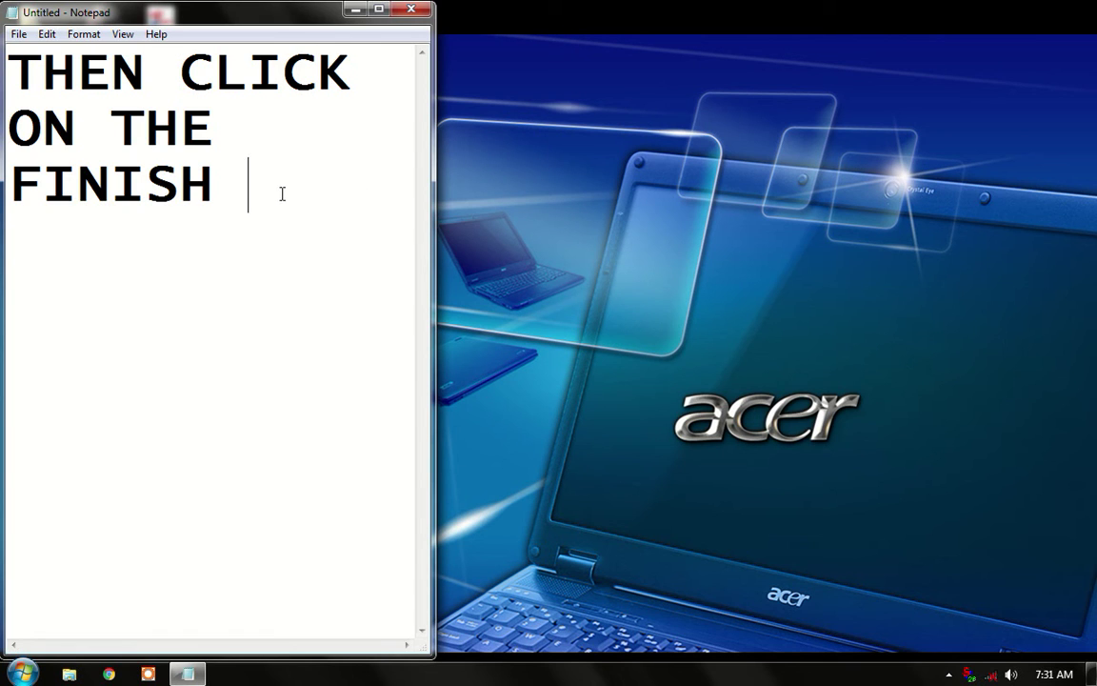
{"action": "left_click_drag", "start_coordinate": [250, 191], "coordinate": [5, 77]}
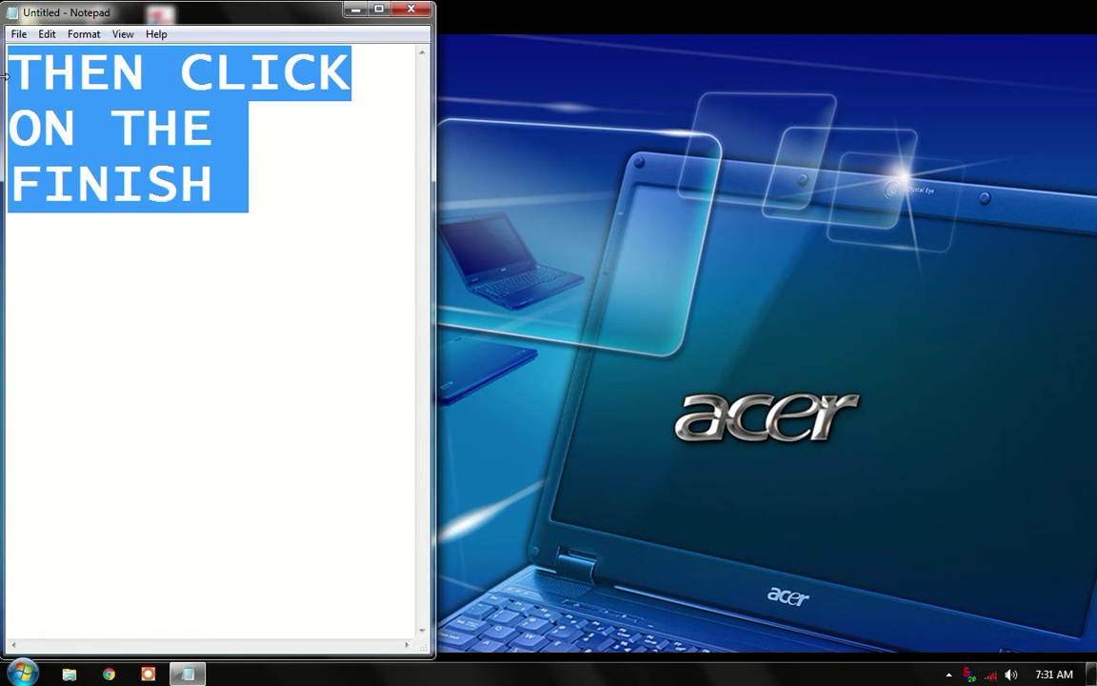
{"action": "key", "text": "BackSpace"}
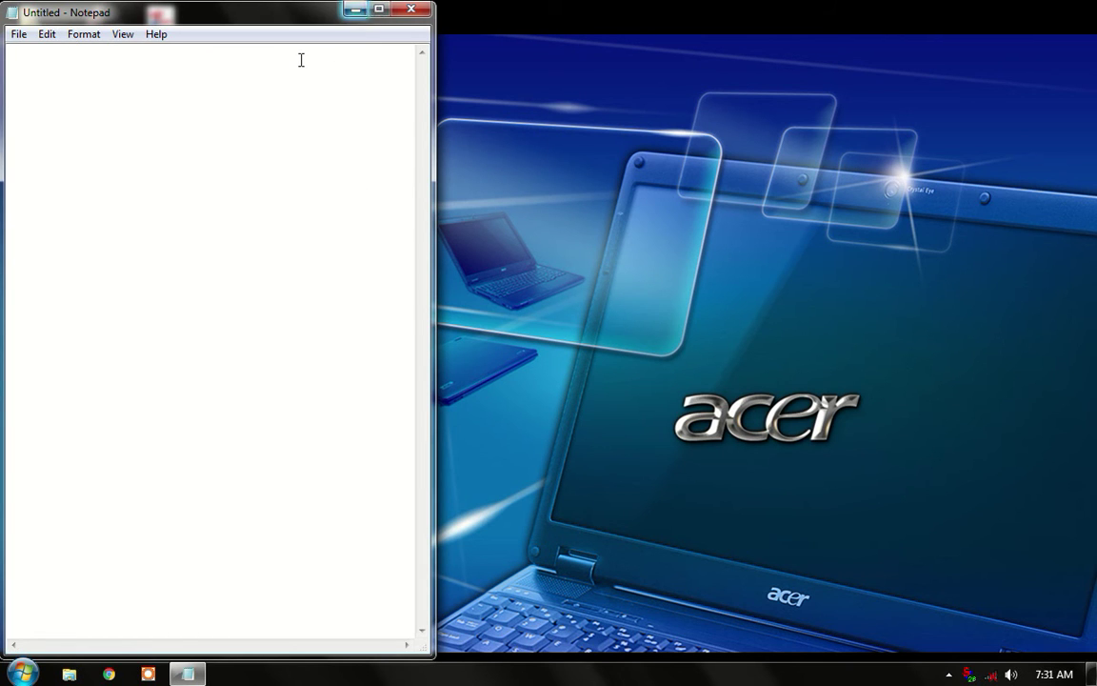
Write "YOU CAN SEE" and "SHAREIT CAN" on two lines in the blank note
{"action": "type", "text": "YOU S"}
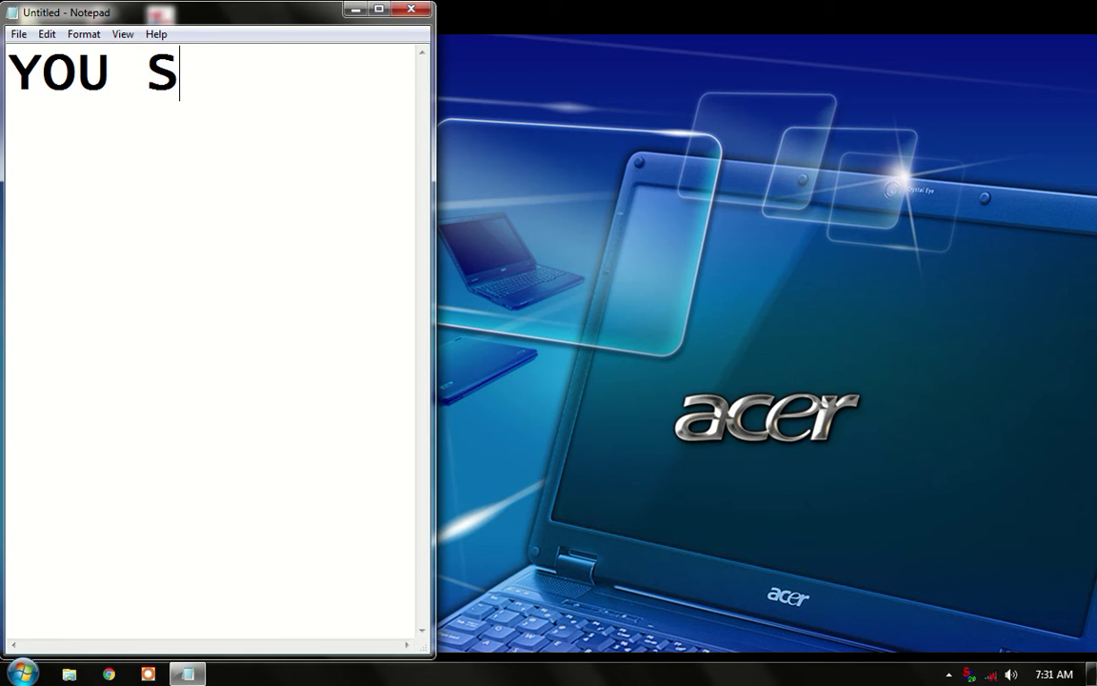
{"action": "key", "text": "BackSpace"}
{"action": "type", "text": "C"}
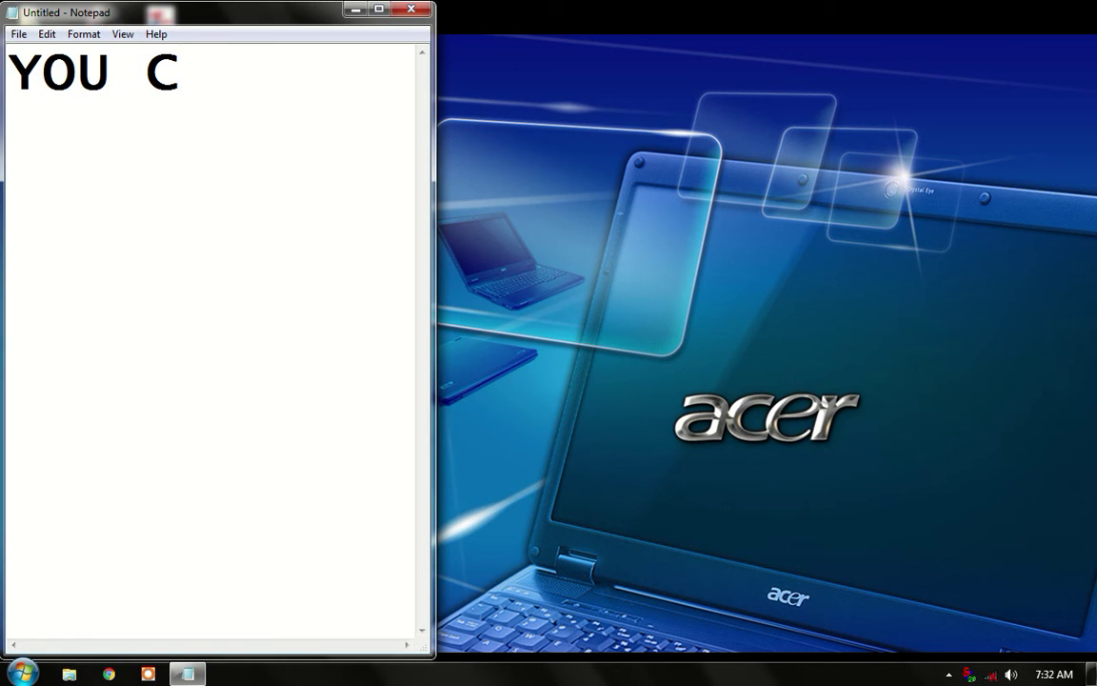
{"action": "type", "text": "AN SEE"}
{"action": "key", "text": "Return"}
{"action": "type", "text": "S"}
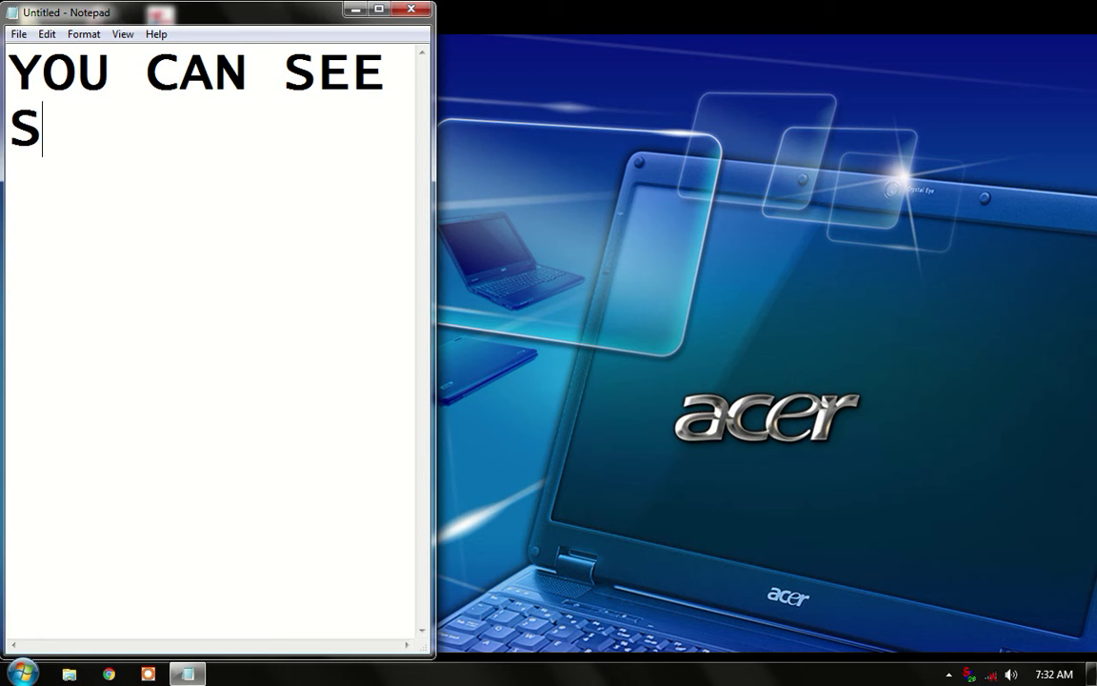
{"action": "type", "text": "HARE"}
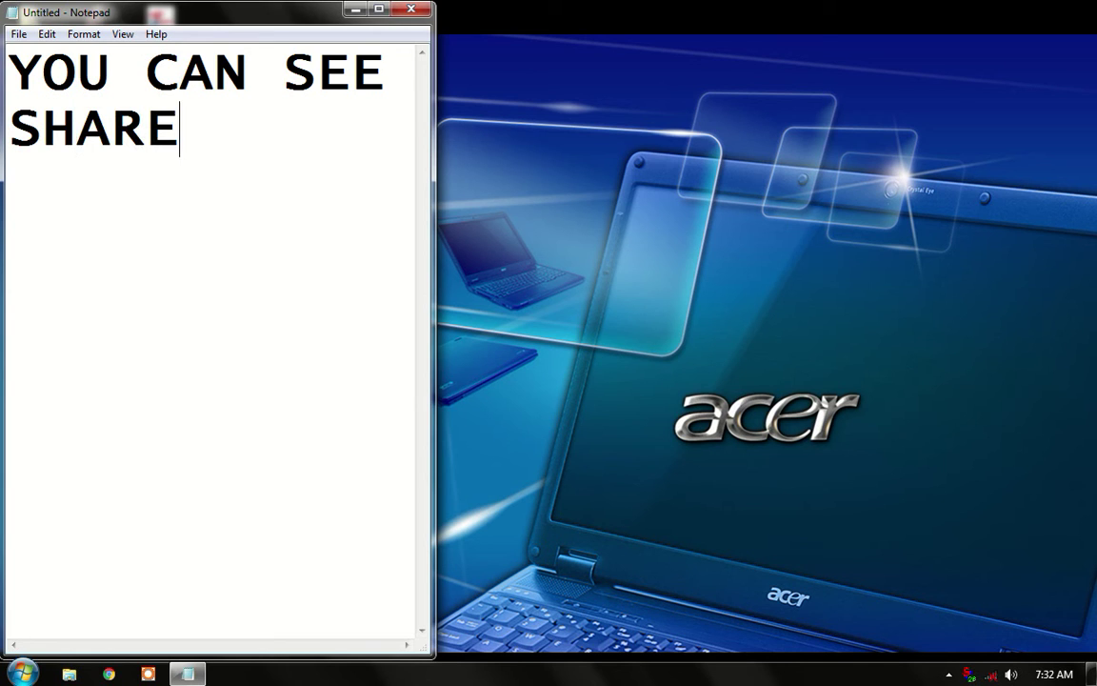
{"action": "type", "text": "IT C"}
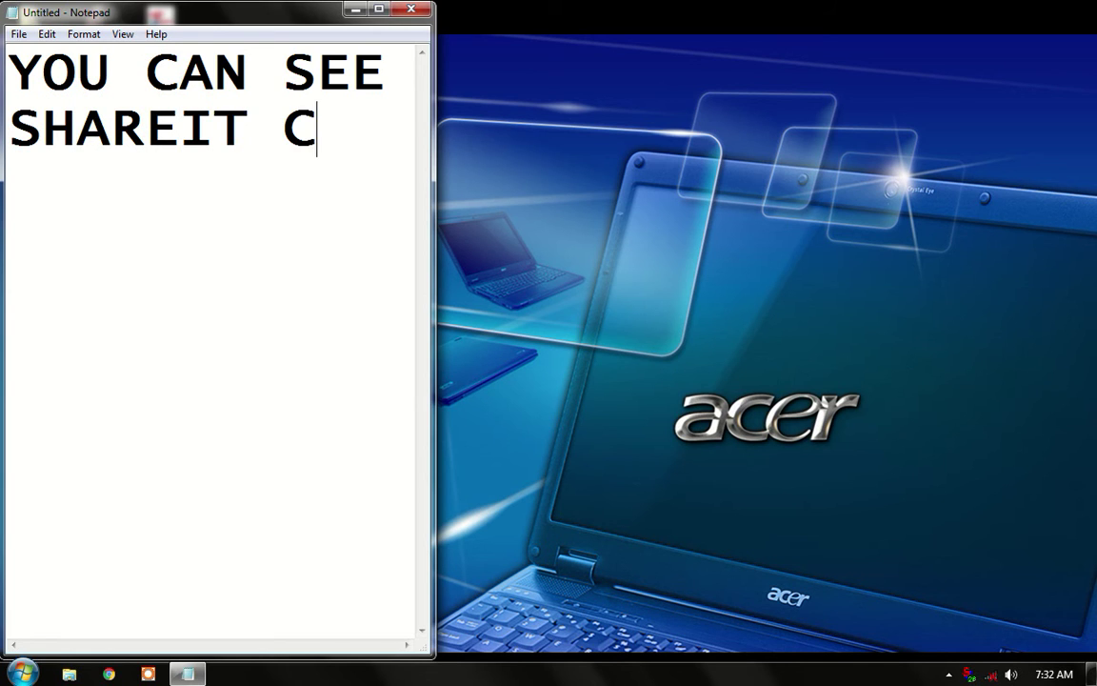
{"action": "type", "text": "AN"}
{"action": "key", "text": "BackSpace"}
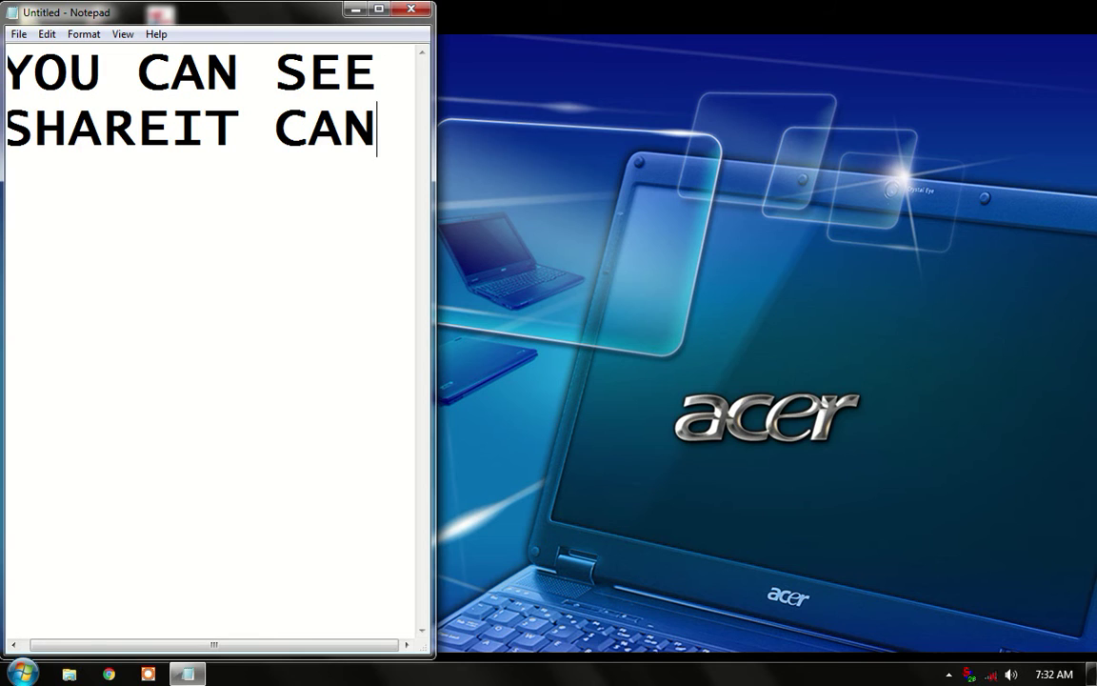
Add "INSTALL SO", "CHECK IT" and "NOW" on three more lines of the note
{"action": "key", "text": "Return"}
{"action": "type", "text": "IN"}
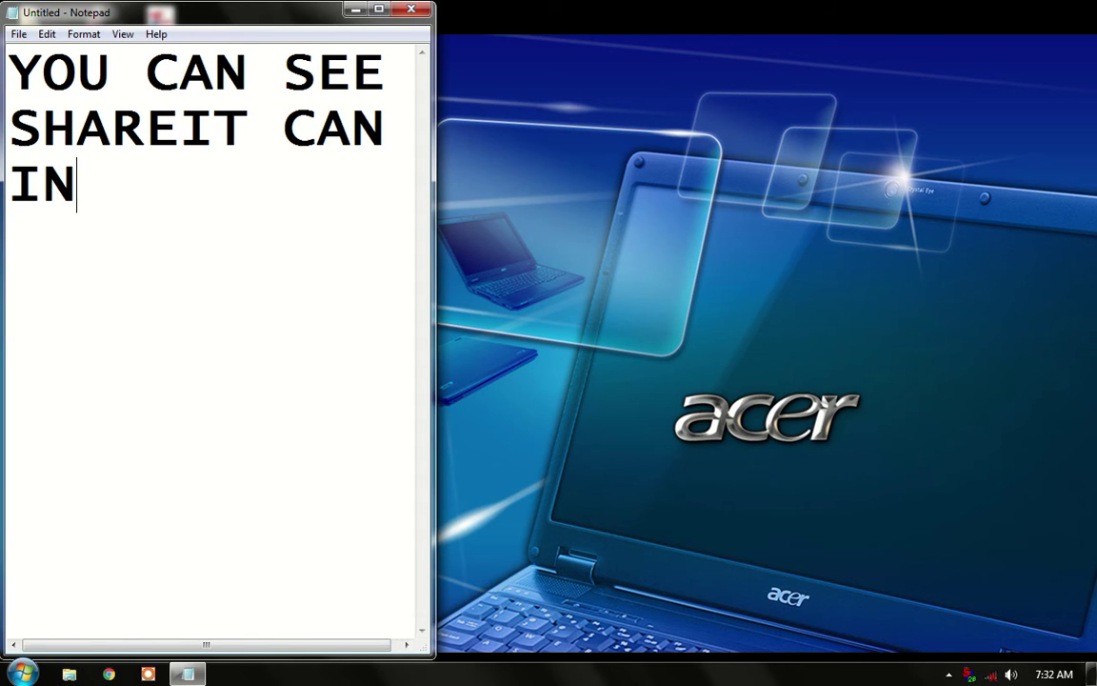
{"action": "type", "text": "STALL "}
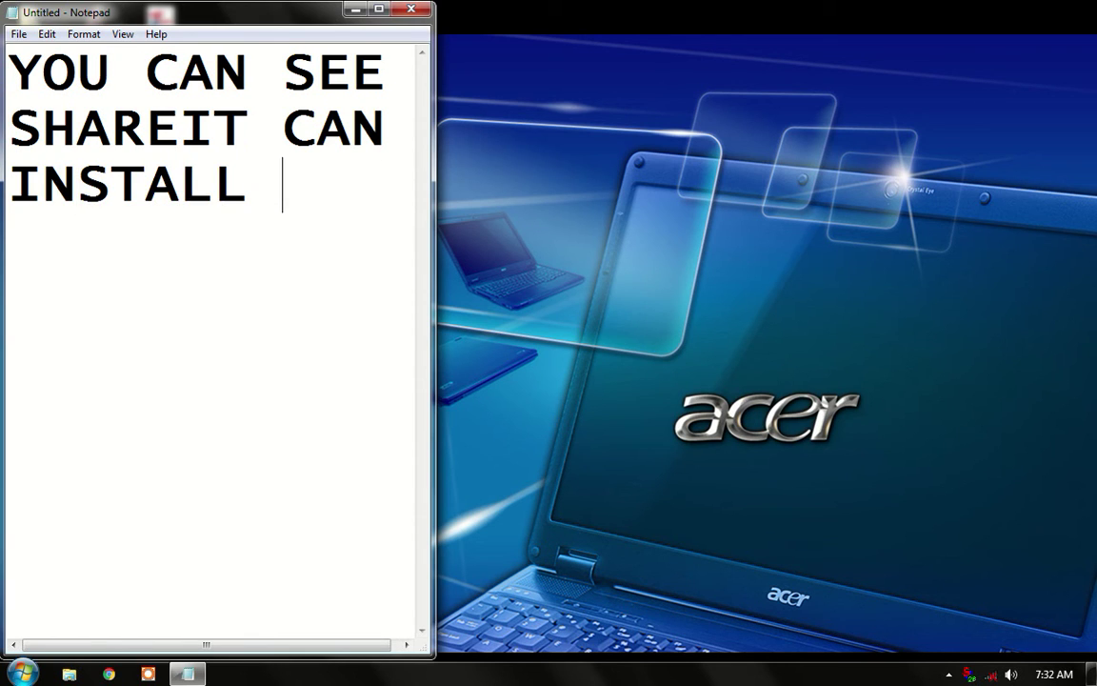
{"action": "type", "text": "SO"}
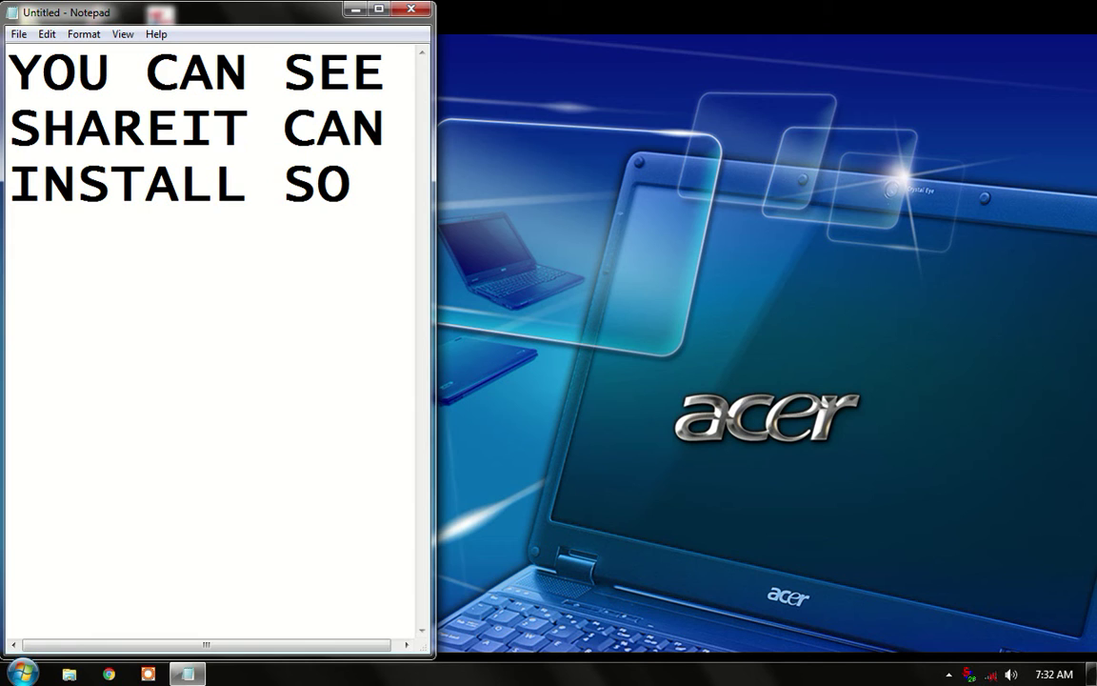
{"action": "key", "text": "Return"}
{"action": "type", "text": "LE"}
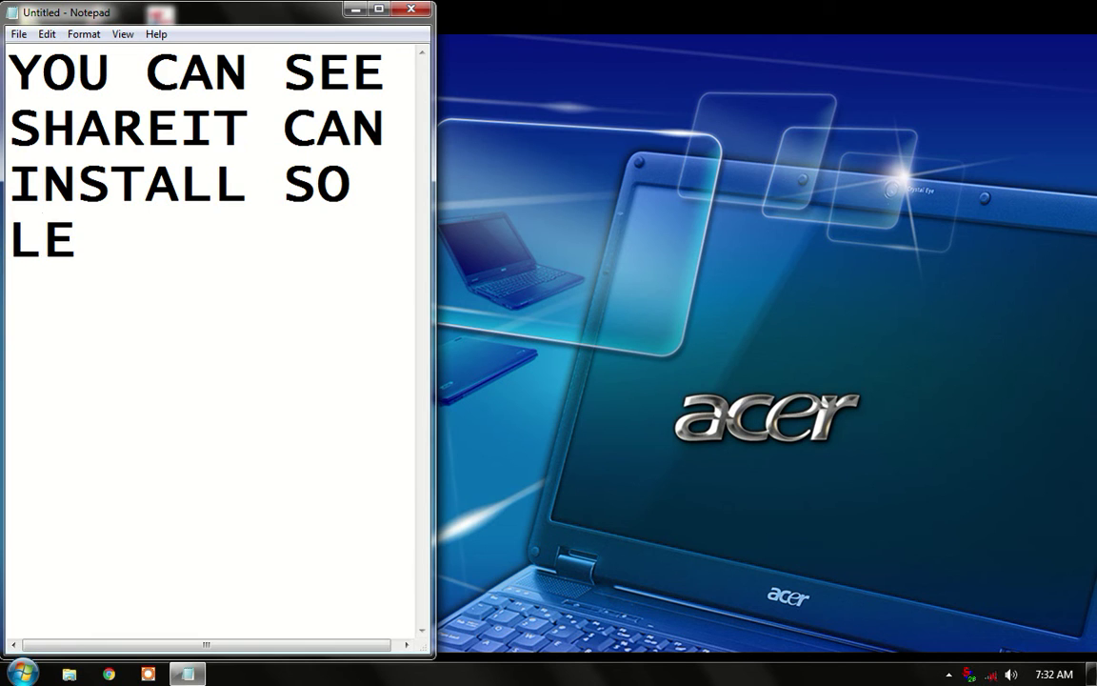
{"action": "key", "text": "BackSpace"}
{"action": "key", "text": "BackSpace"}
{"action": "type", "text": "CHE"}
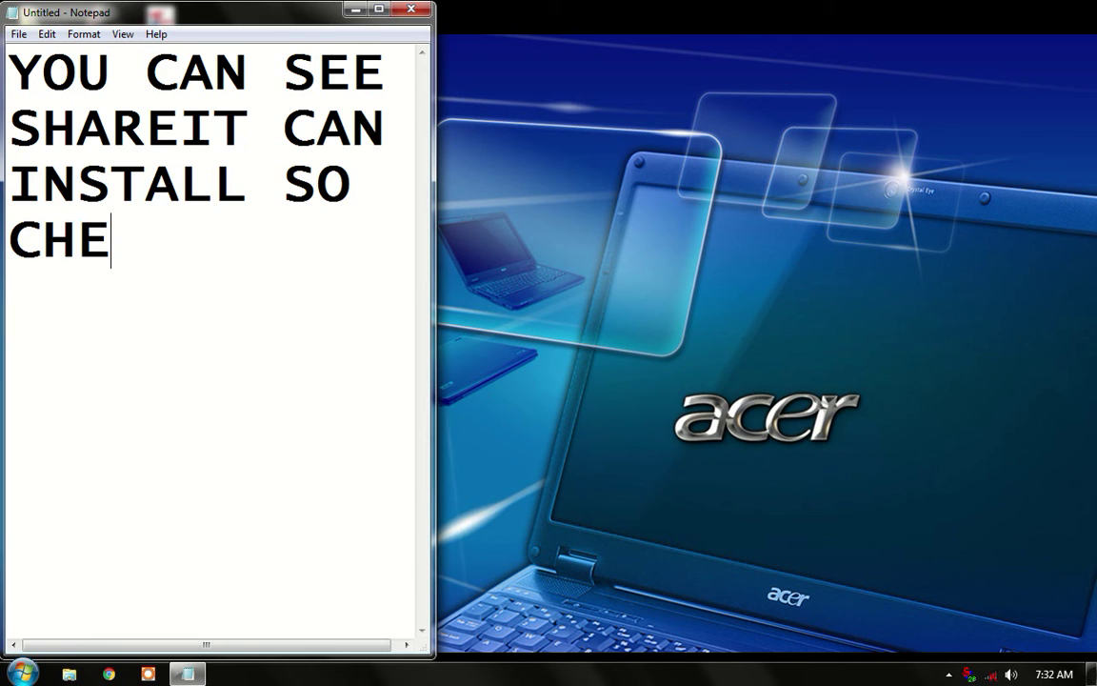
{"action": "type", "text": "CK IT"}
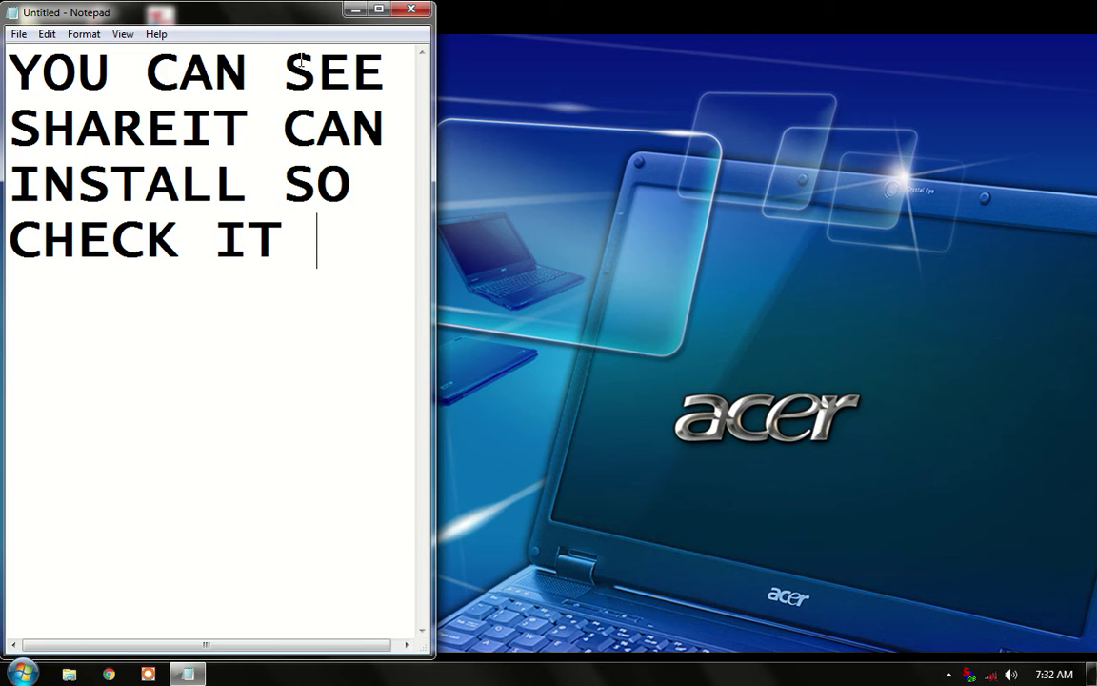
{"action": "key", "text": "Return"}
{"action": "type", "text": "NOW"}
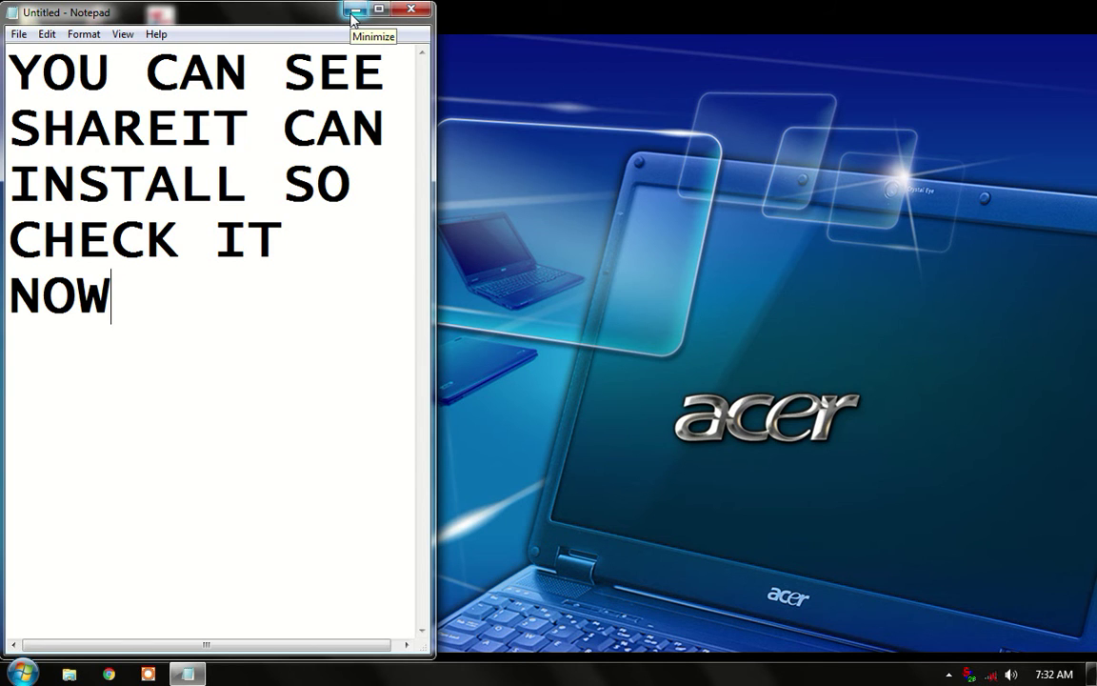
Replace everything below "YOU CAN SEE" in the note with the line "THIS PAGE" and start a new line
{"action": "left_click_drag", "start_coordinate": [330, 304], "coordinate": [9, 128]}
{"action": "key", "text": "BackSpace"}
{"action": "type", "text": "THI"}
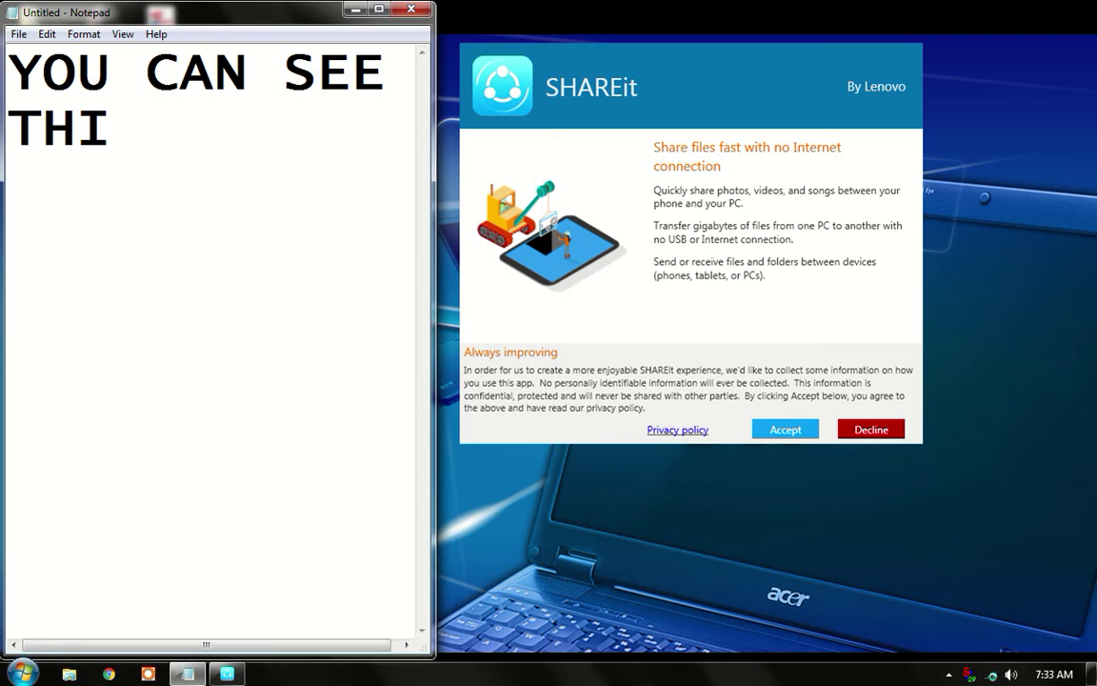
{"action": "type", "text": "S PA"}
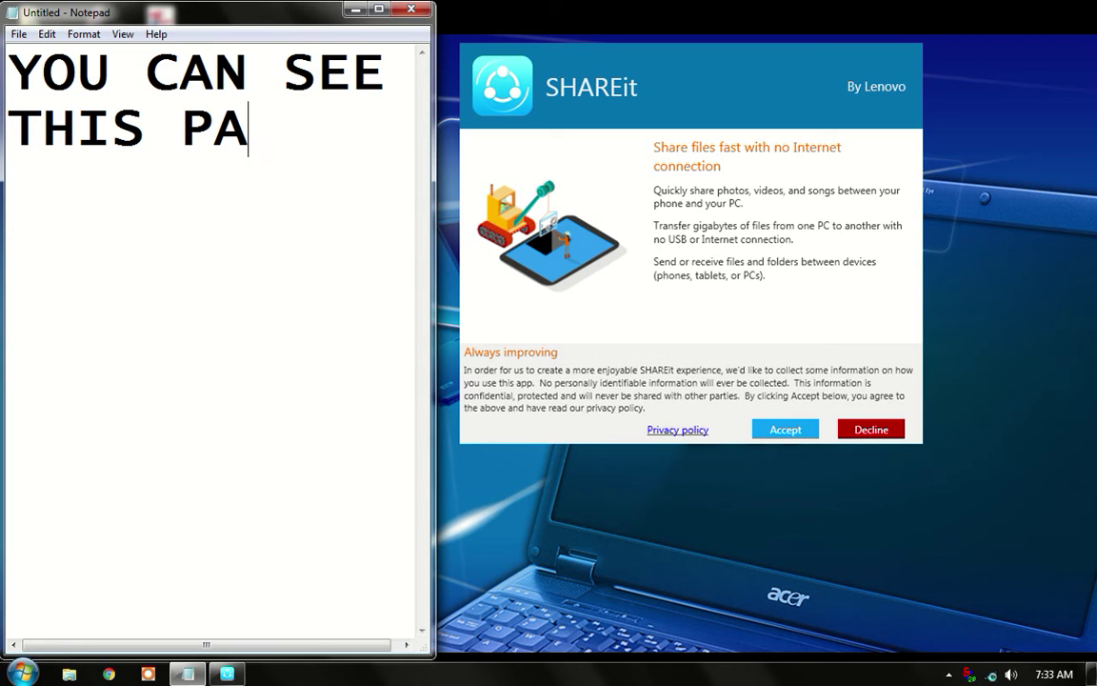
{"action": "type", "text": "GE T"}
{"action": "key", "text": "BackSpace"}
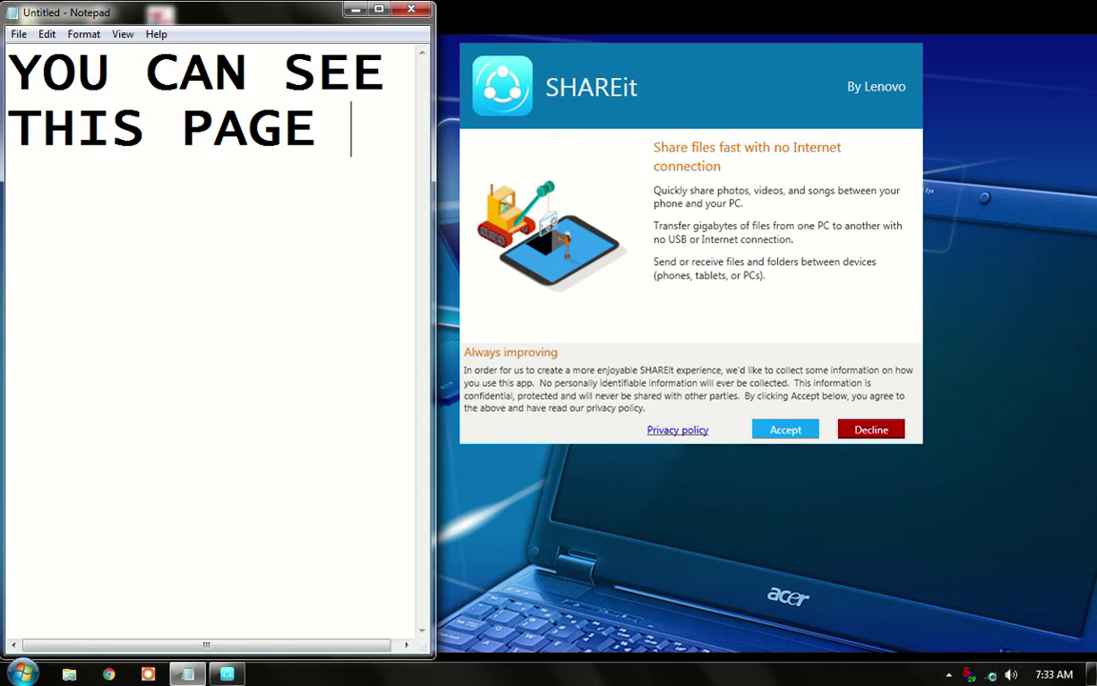
{"action": "key", "text": "Return"}
Add "AFTER INSTIL" to the note and break the line before "INSTIL"
{"action": "type", "text": "AF"}
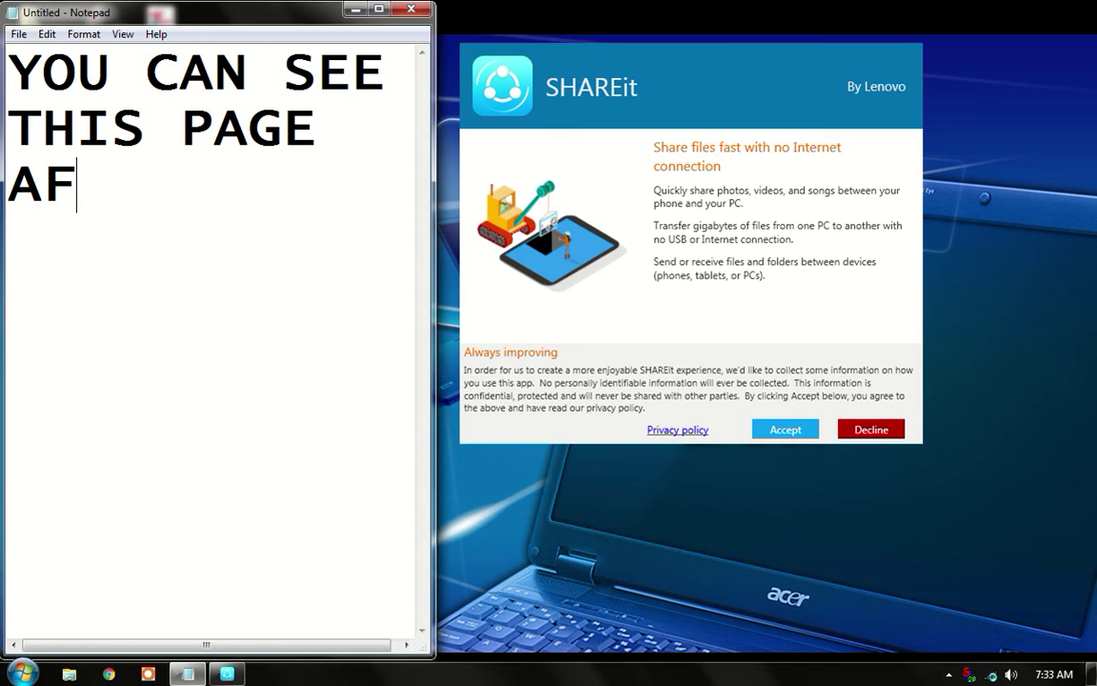
{"action": "type", "text": "TER IN"}
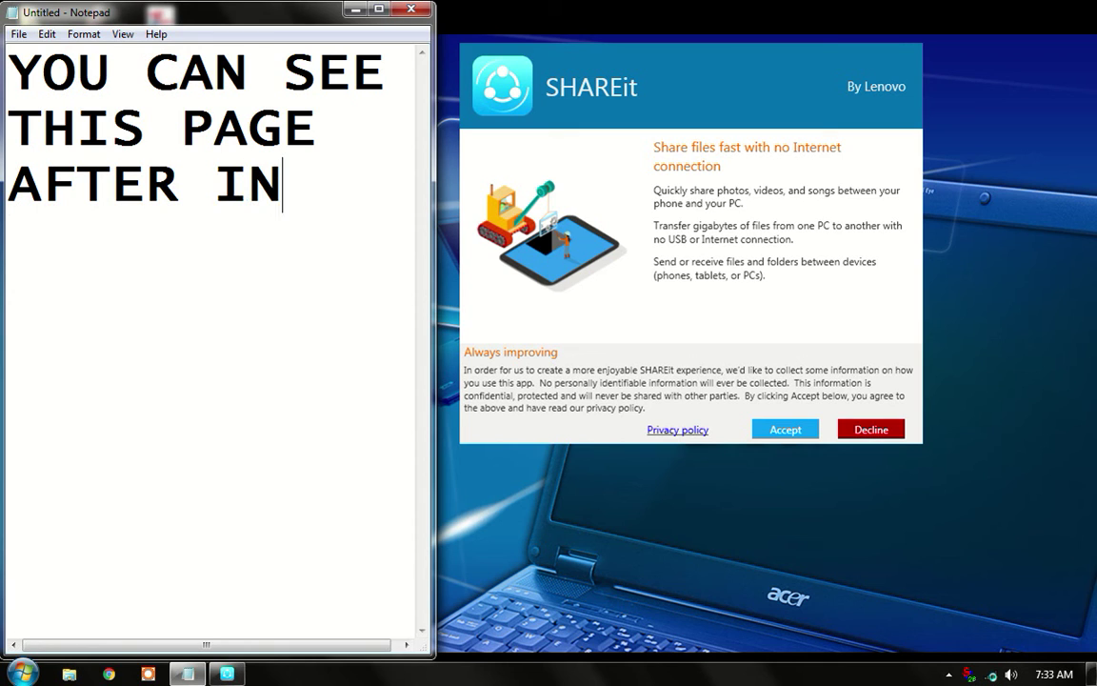
{"action": "type", "text": "STI"}
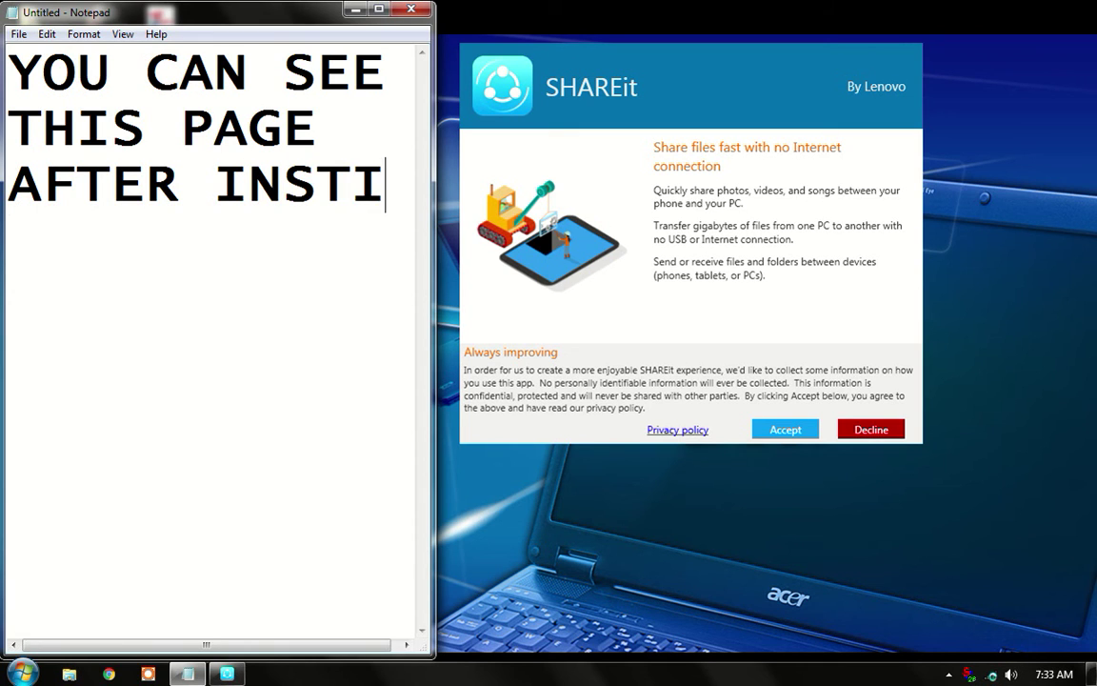
{"action": "type", "text": "L"}
{"action": "key", "text": "Left"}
{"action": "key", "text": "Left"}
{"action": "key", "text": "Left"}
{"action": "key", "text": "Left"}
{"action": "key", "text": "Left"}
{"action": "key", "text": "Left"}
{"action": "key", "text": "Return"}
Complete the last word as "INSTILING" and continue below it with "SHAREIT SO DO THIS PROCESS I WILL DO" over four lines
{"action": "key", "text": "Right"}
{"action": "key", "text": "Right"}
{"action": "key", "text": "Right"}
{"action": "key", "text": "Right"}
{"action": "key", "text": "Right"}
{"action": "key", "text": "Right"}
{"action": "type", "text": "I"}
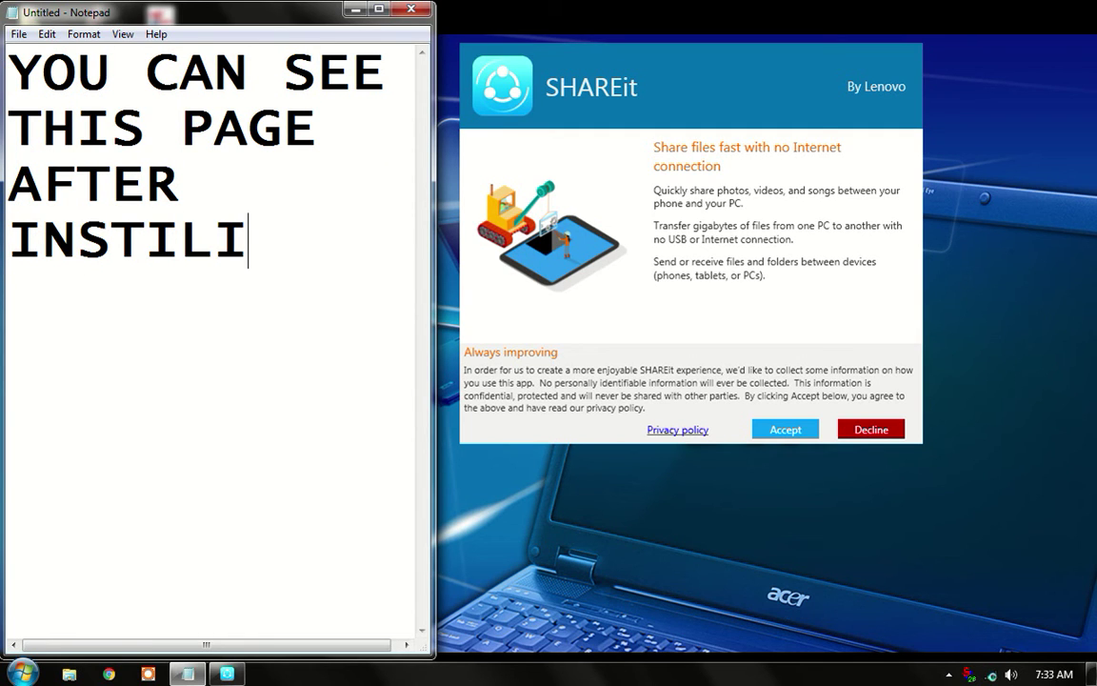
{"action": "type", "text": "NG"}
{"action": "key", "text": "Return"}
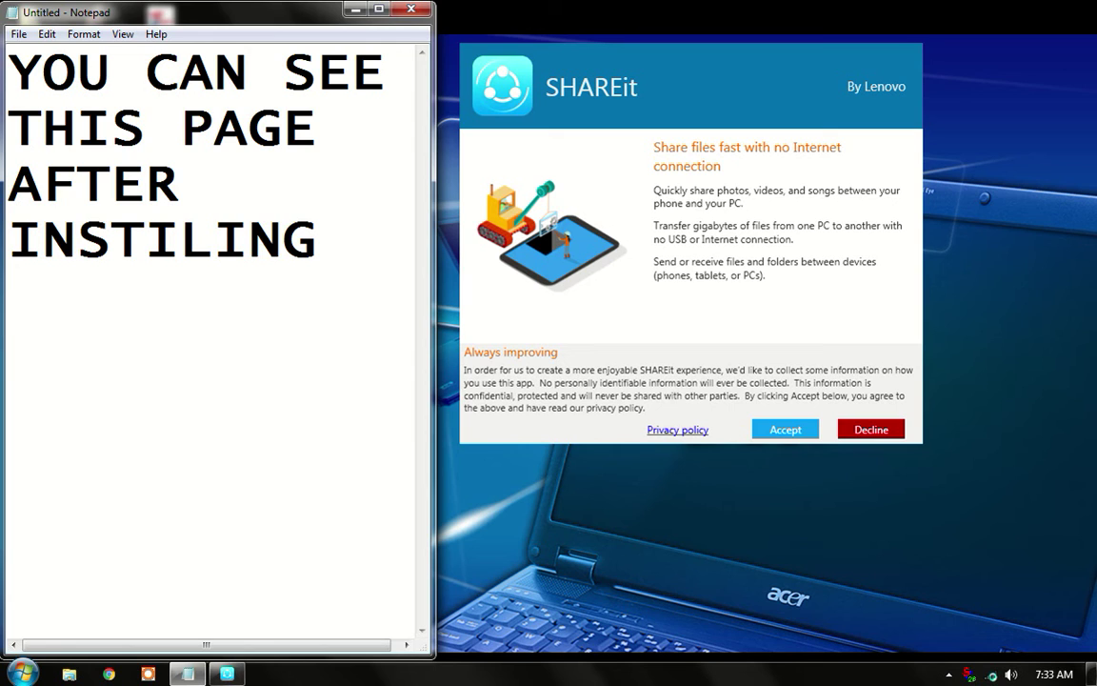
{"action": "type", "text": "SG"}
{"action": "key", "text": "BackSpace"}
{"action": "type", "text": "HA"}
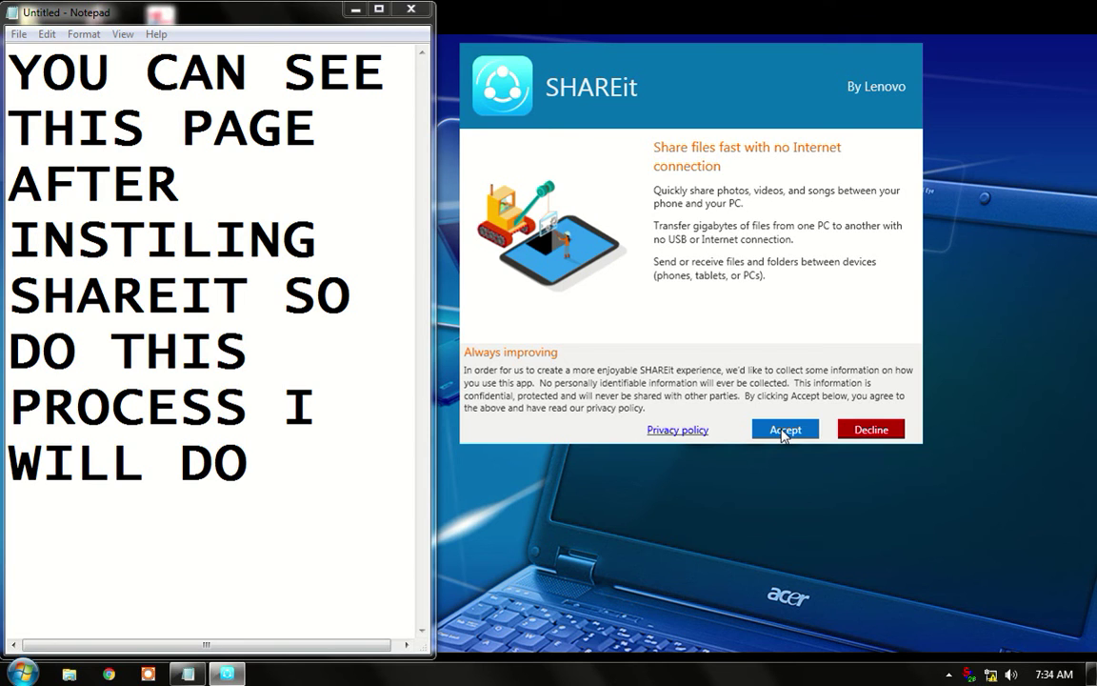
Accept the SHAREit data collection and privacy terms, and move the SHAREit window clear of the note
{"action": "left_click", "coordinate": [784, 431]}
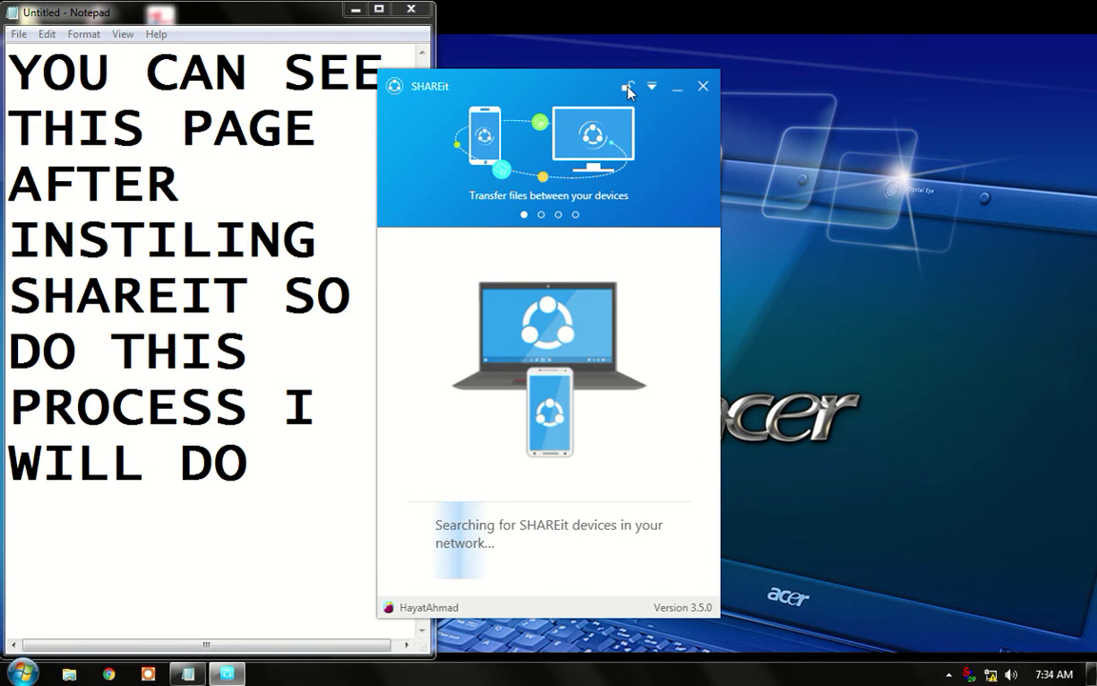
{"action": "left_click_drag", "start_coordinate": [562, 89], "coordinate": [666, 95]}
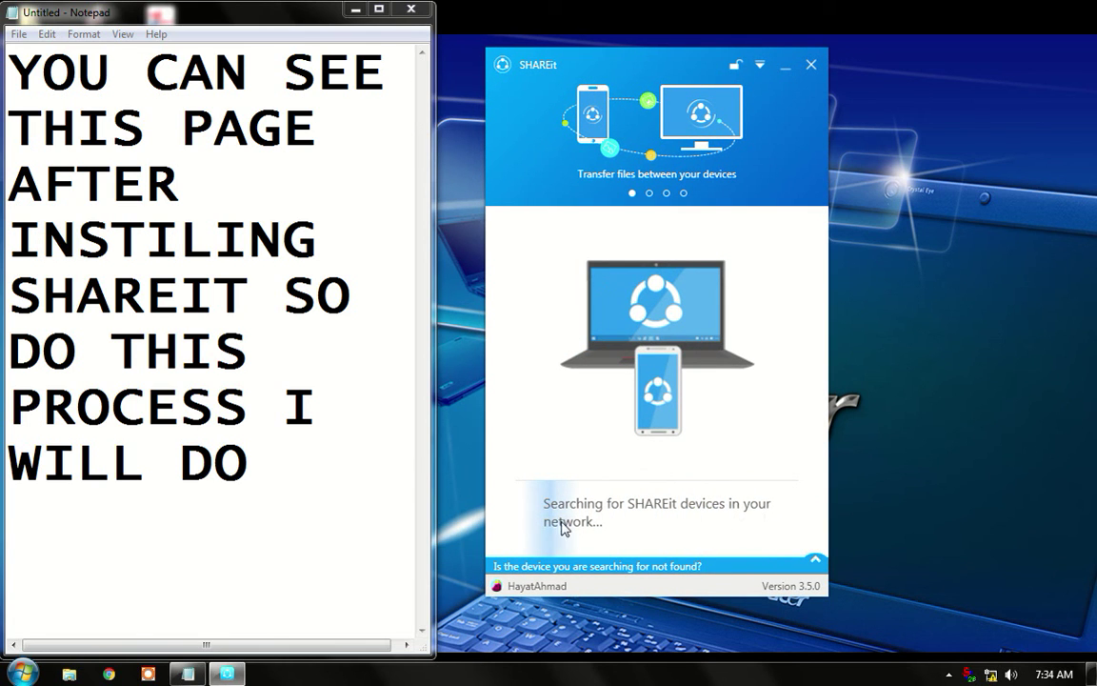
Replace the whole note with "YOU CAN SEE" and "THIS IT WILL" on two lines
{"action": "left_click_drag", "start_coordinate": [282, 460], "coordinate": [5, 67]}
{"action": "key", "text": "Delete"}
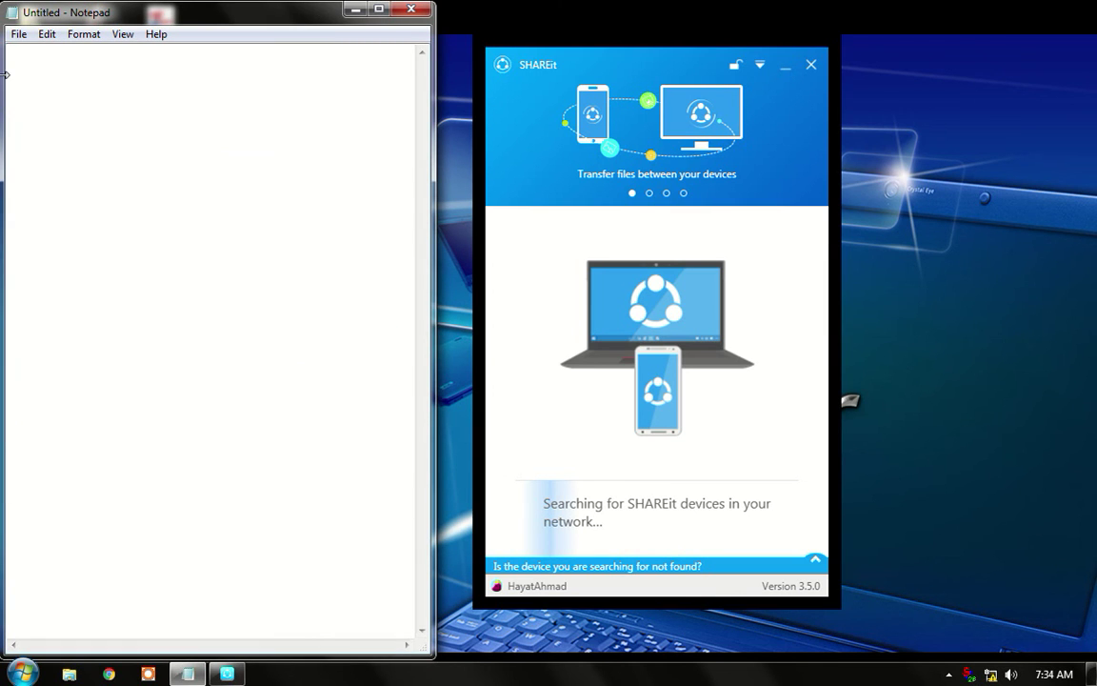
{"action": "type", "text": "YOU"}
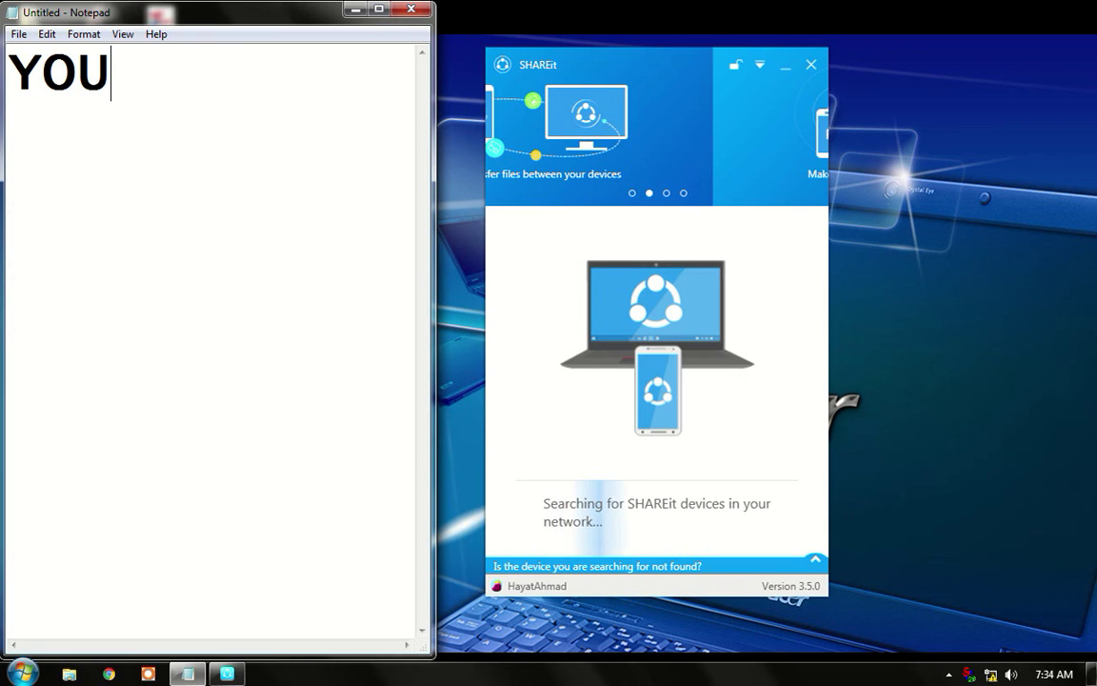
{"action": "type", "text": "  CAN  SEE"}
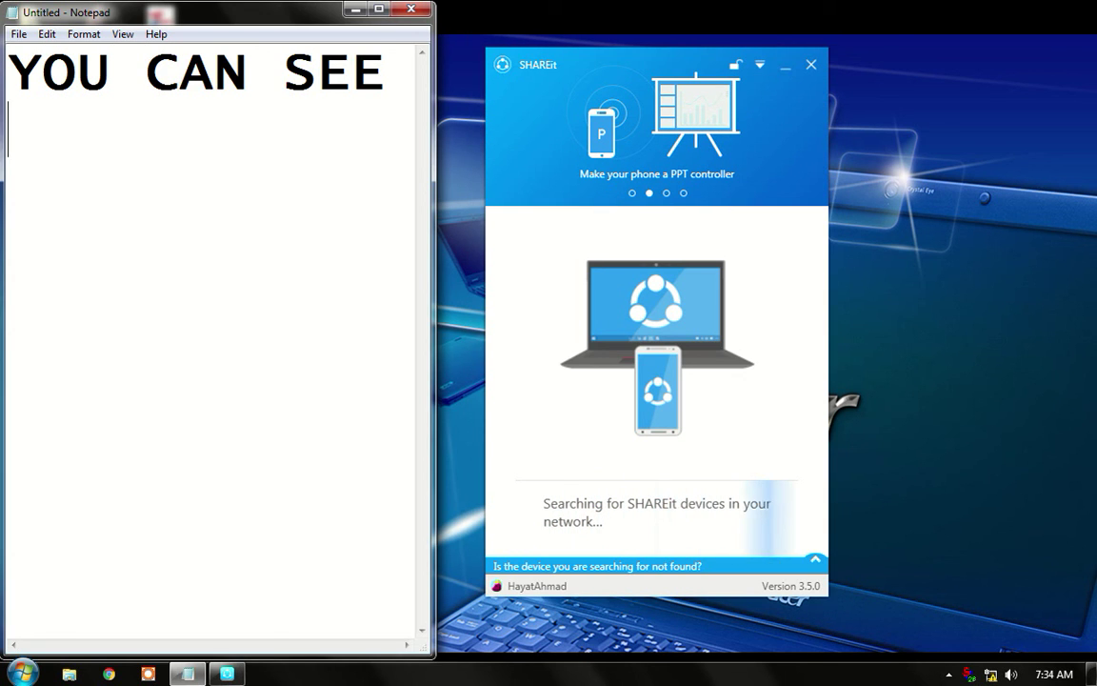
{"action": "key", "text": "Return"}
{"action": "type", "text": "THIS "}
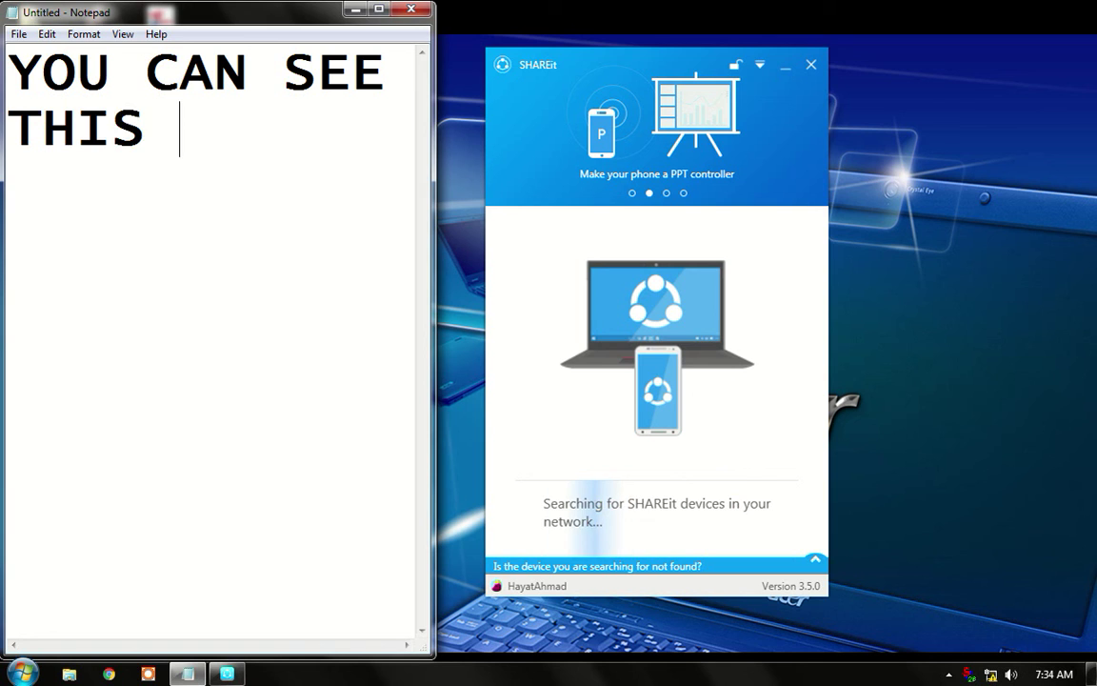
{"action": "type", "text": "IT "}
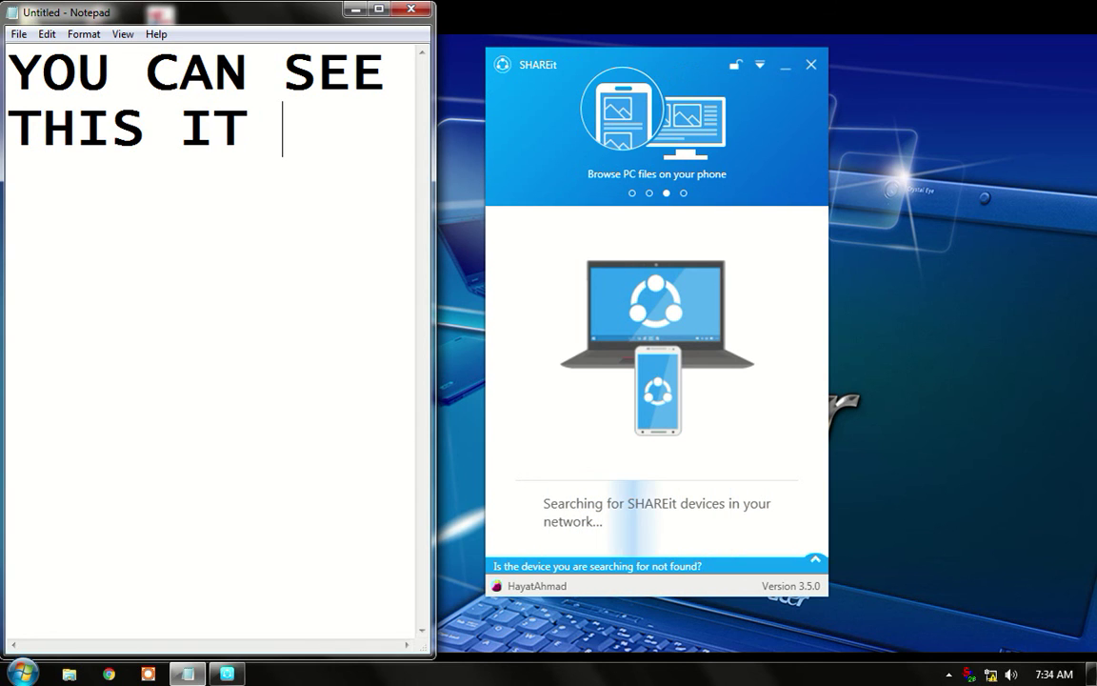
{"action": "type", "text": "WILL "}
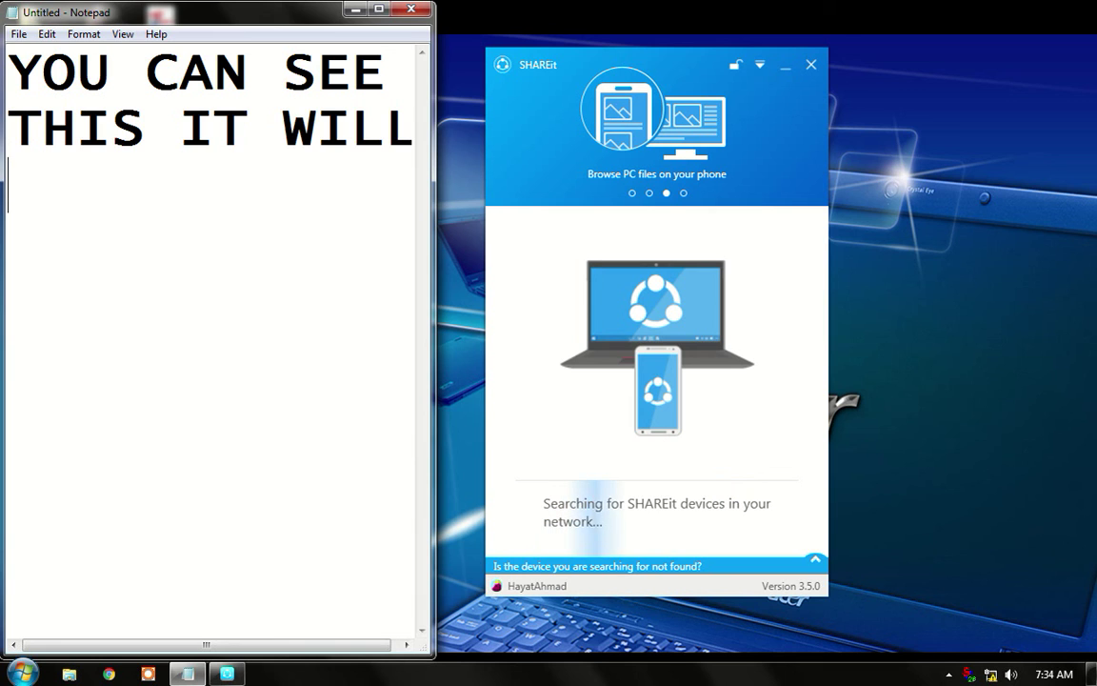
Continue the note with "BE SERCHING", "FOR DEVICE" and "AND ALSO" on three separate lines
{"action": "type", "text": "BE S"}
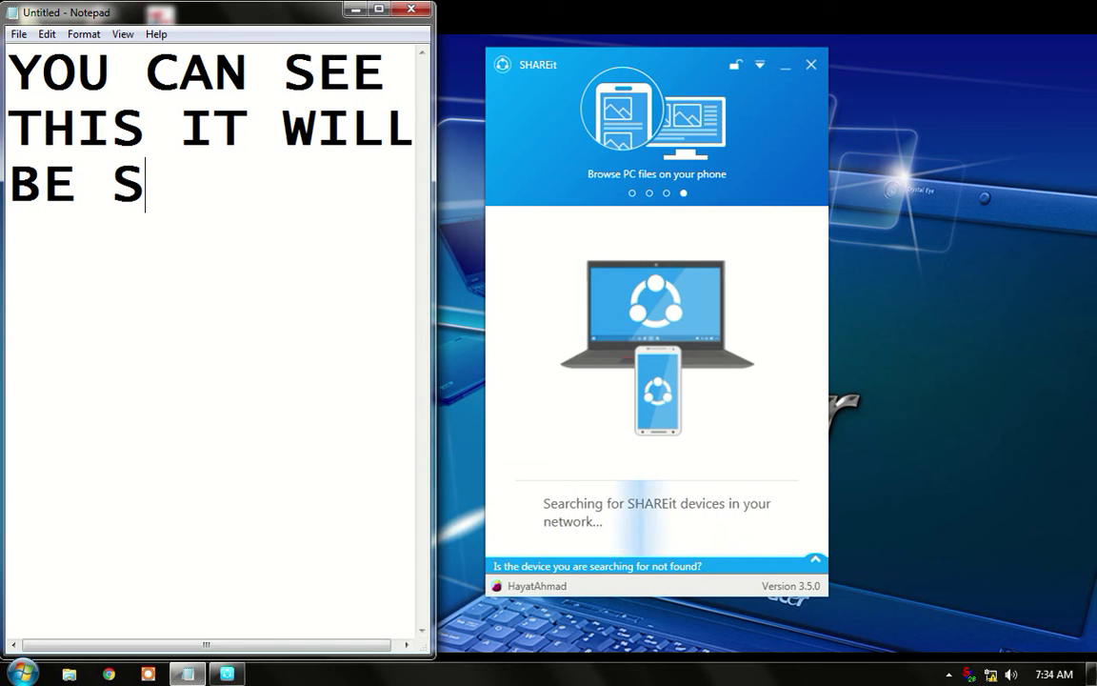
{"action": "type", "text": "ERCHING "}
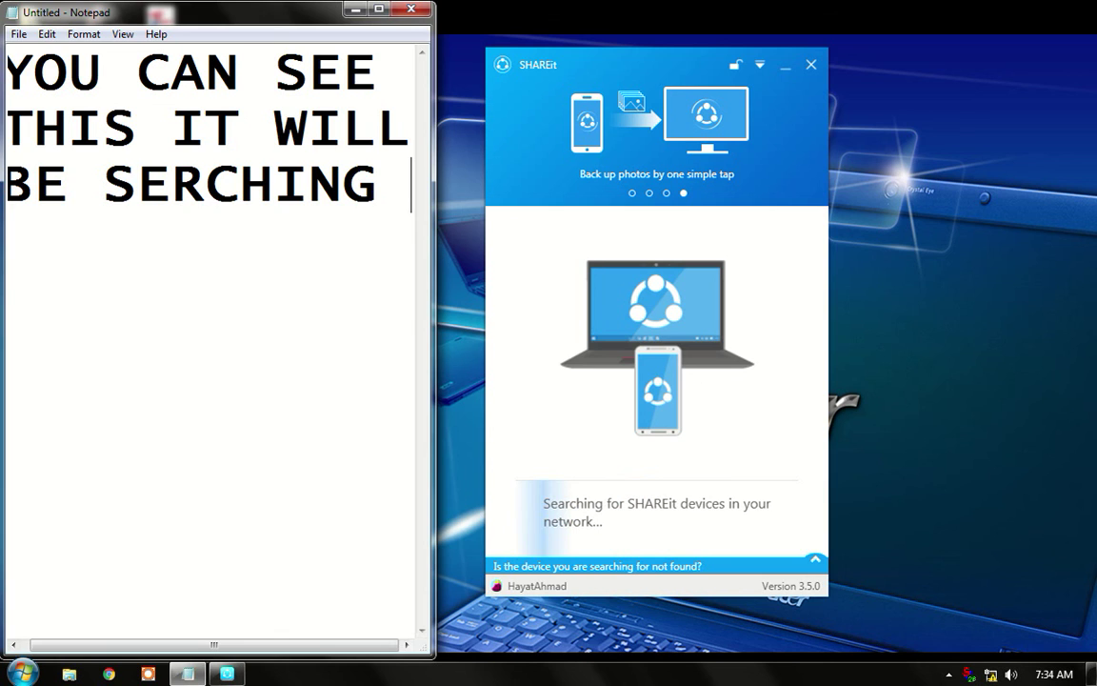
{"action": "type", "text": "FO"}
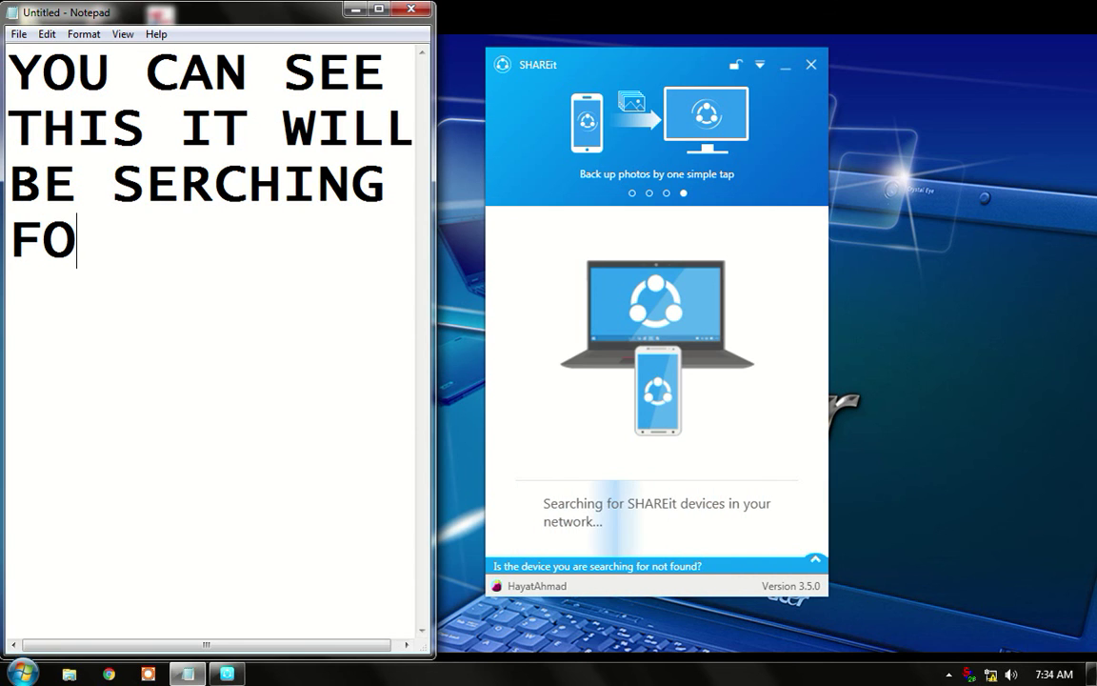
{"action": "type", "text": "R D"}
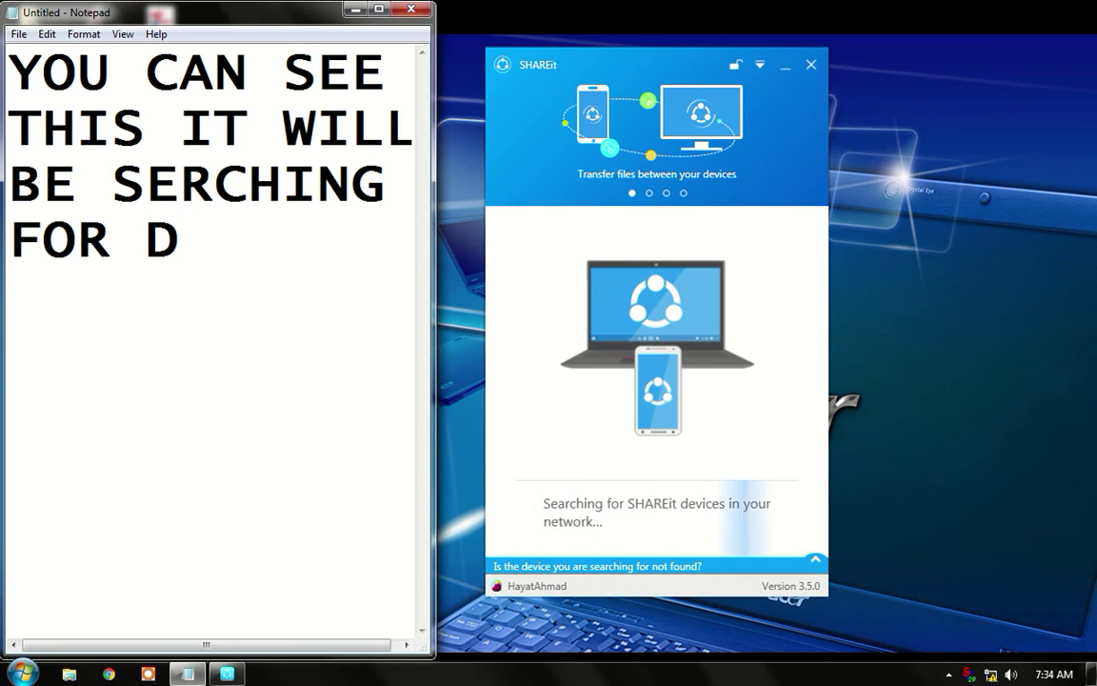
{"action": "type", "text": "EVICE AN"}
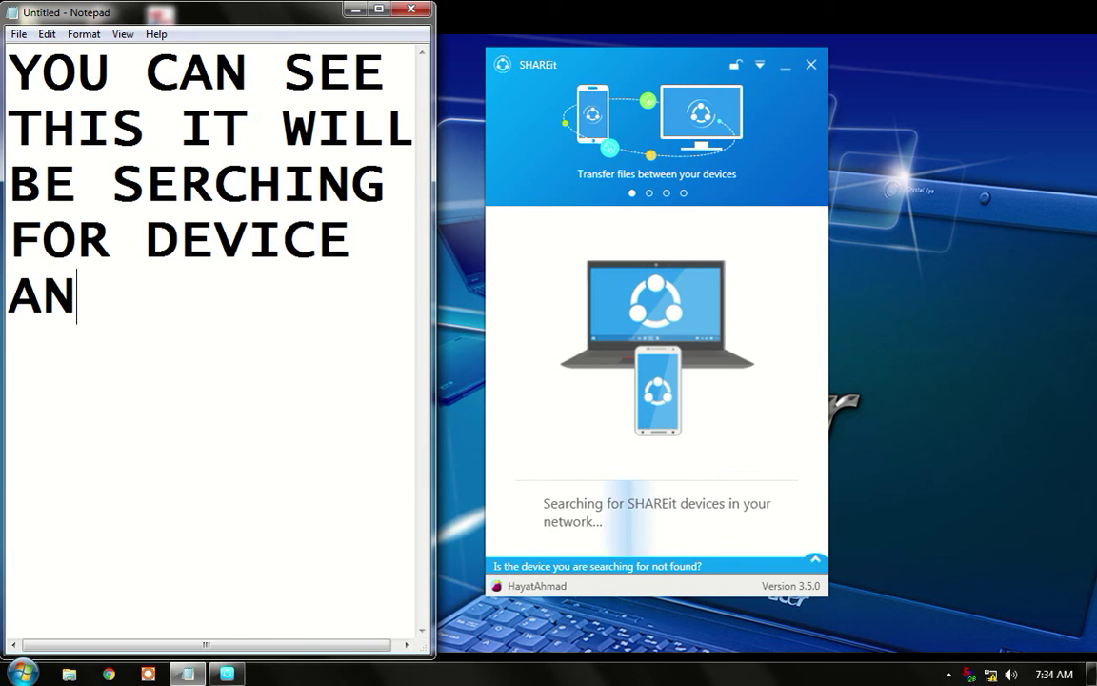
{"action": "type", "text": "D A"}
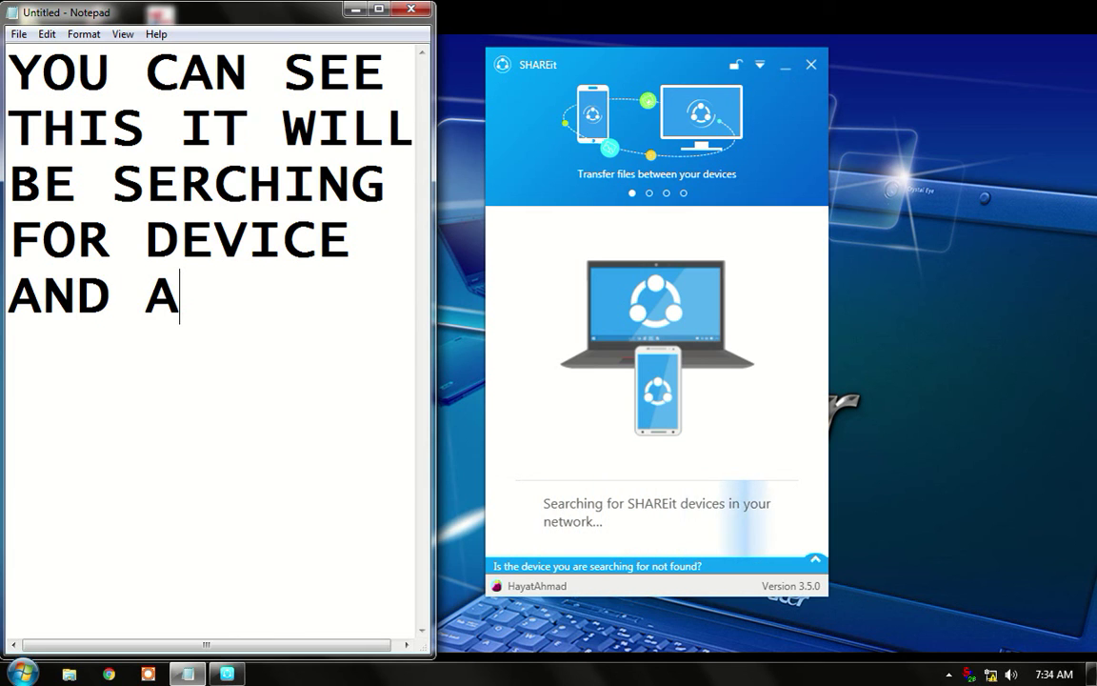
{"action": "type", "text": "LSO "}
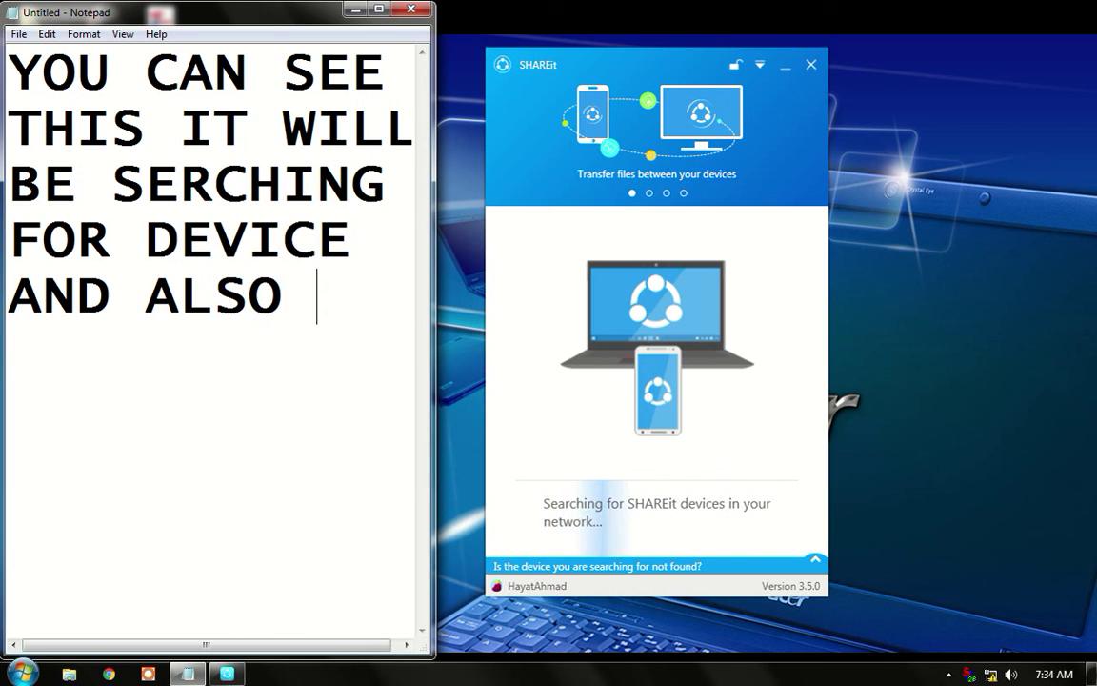
{"action": "type", "text": "O"}
{"action": "key", "text": "BackSpace"}
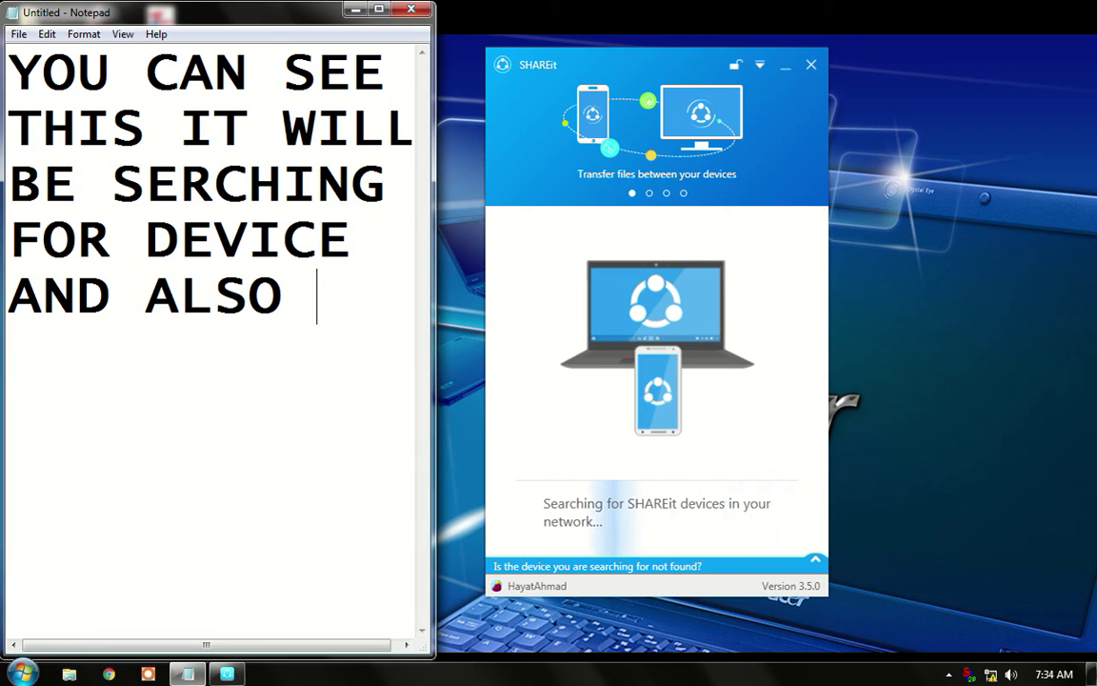
Add "OPEN THE" and "HOSTPOT" to the note on two new lines
{"action": "key", "text": "Return"}
{"action": "type", "text": "OP"}
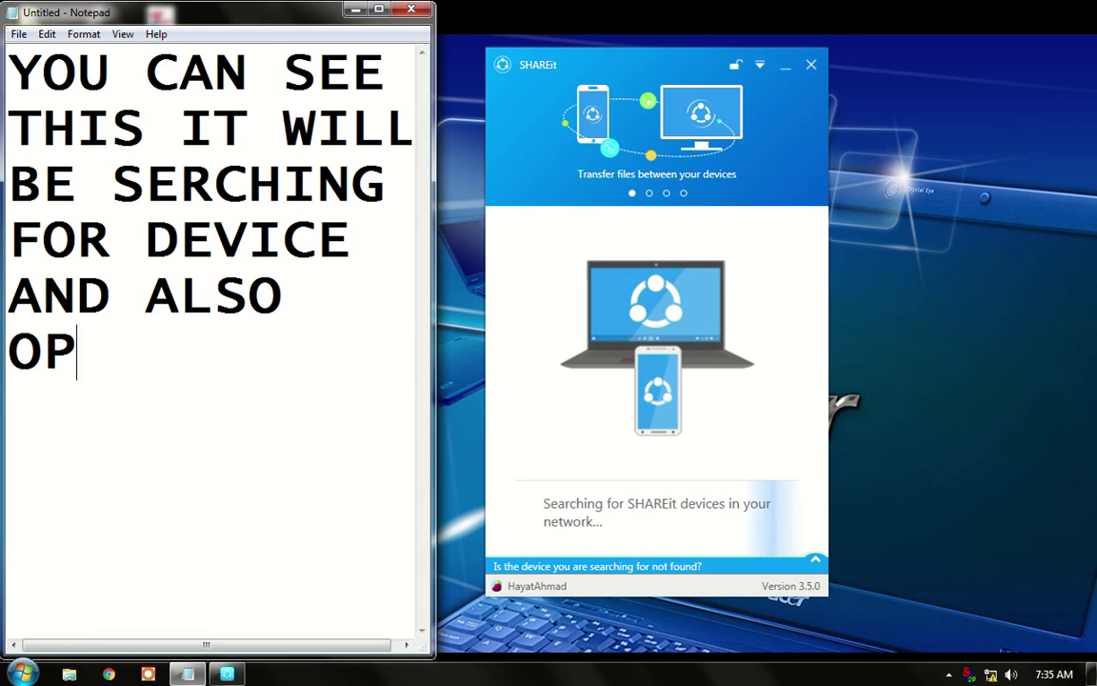
{"action": "type", "text": "EN THE"}
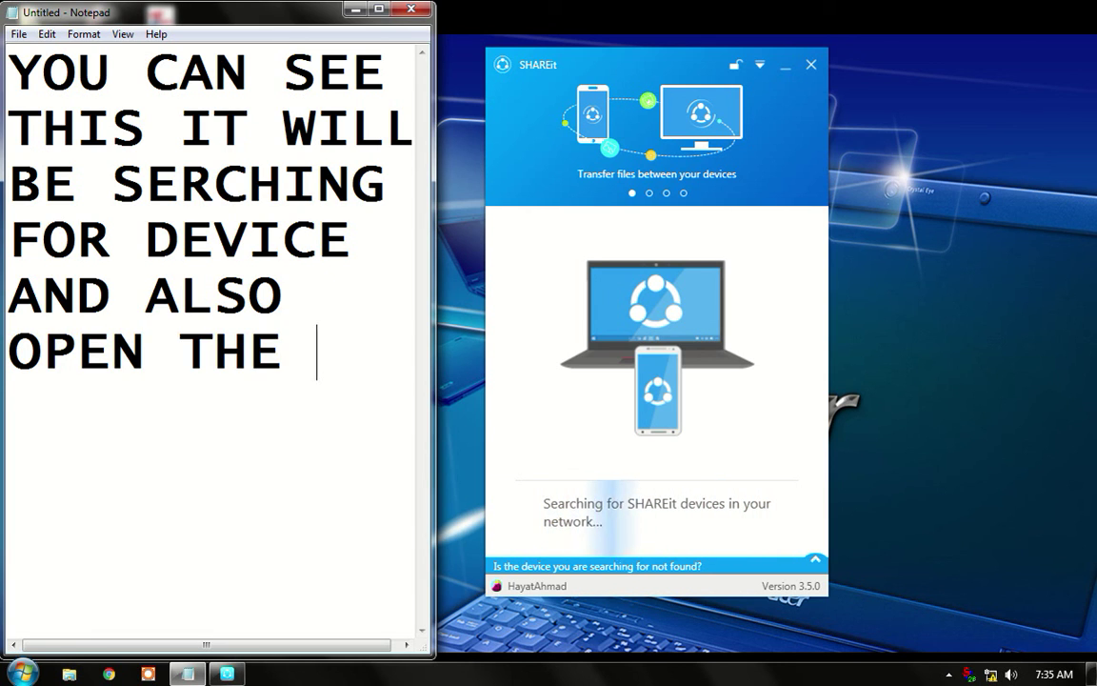
{"action": "key", "text": "Return"}
{"action": "type", "text": "HOS"}
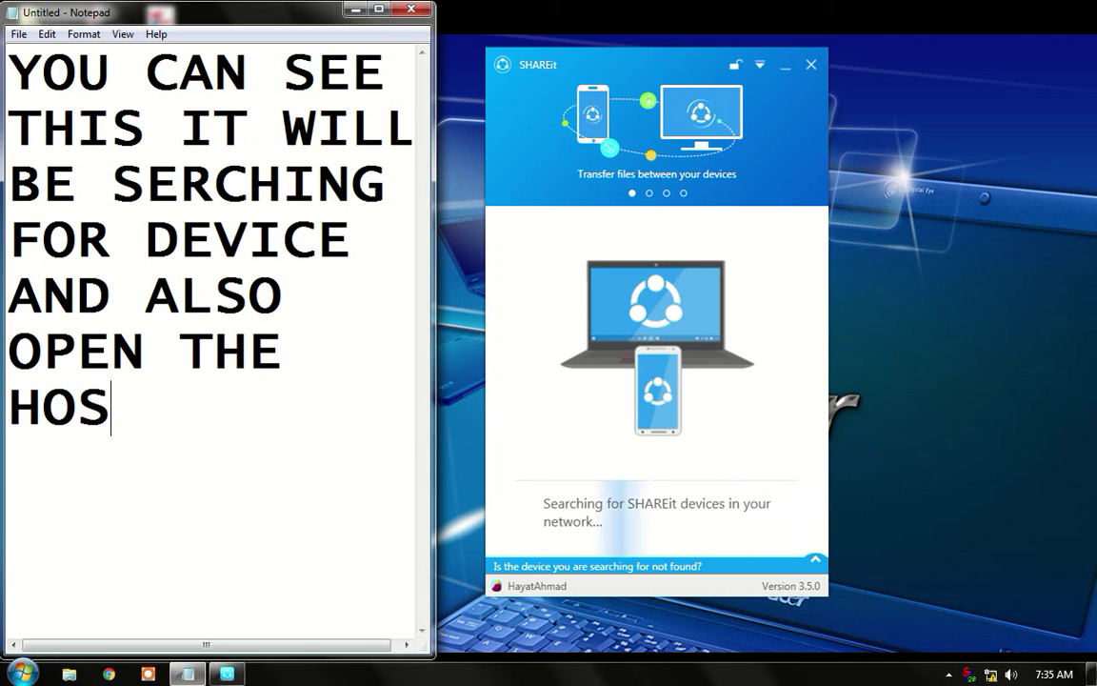
{"action": "type", "text": "TPO"}
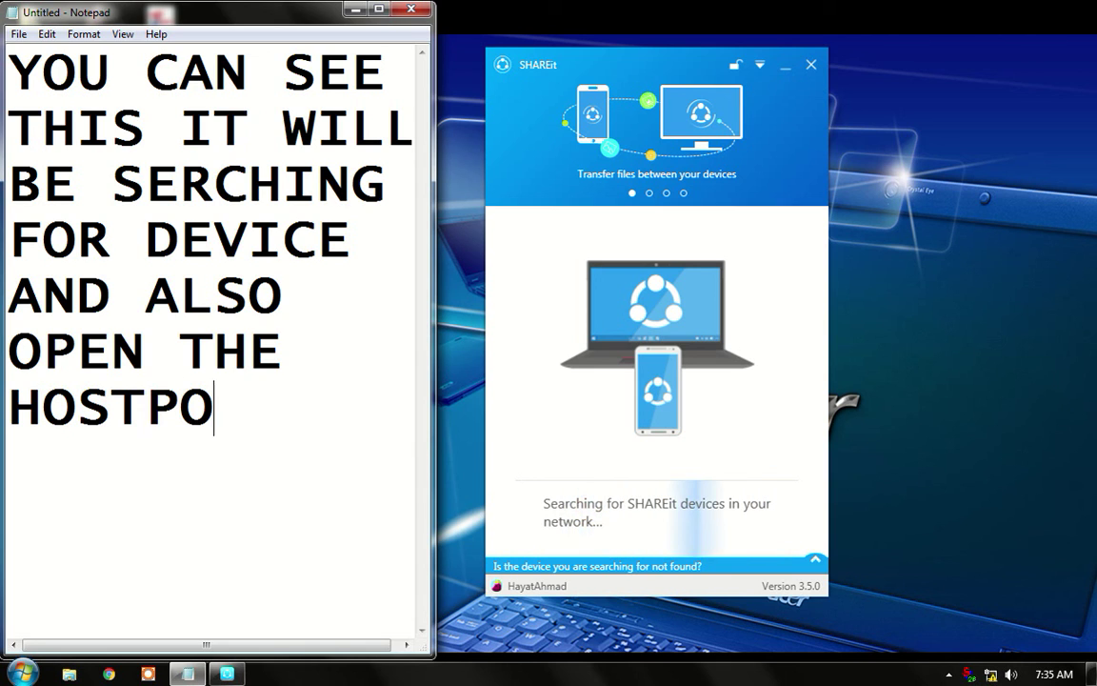
{"action": "type", "text": "TSH"}
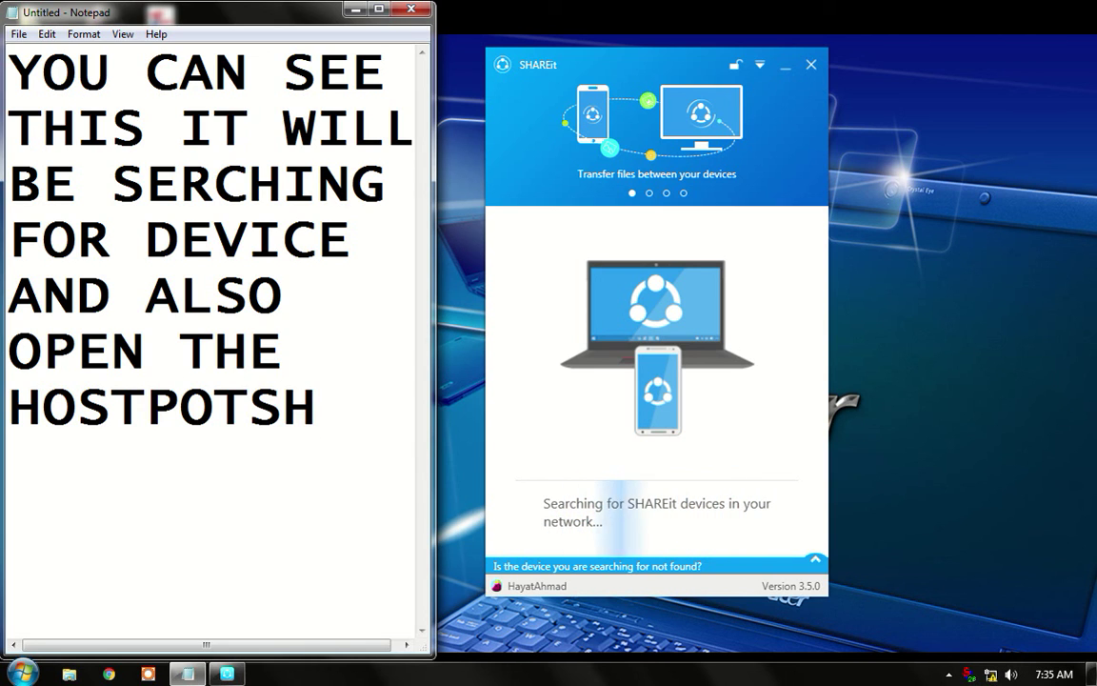
{"action": "key", "text": "BackSpace"}
{"action": "key", "text": "BackSpace"}
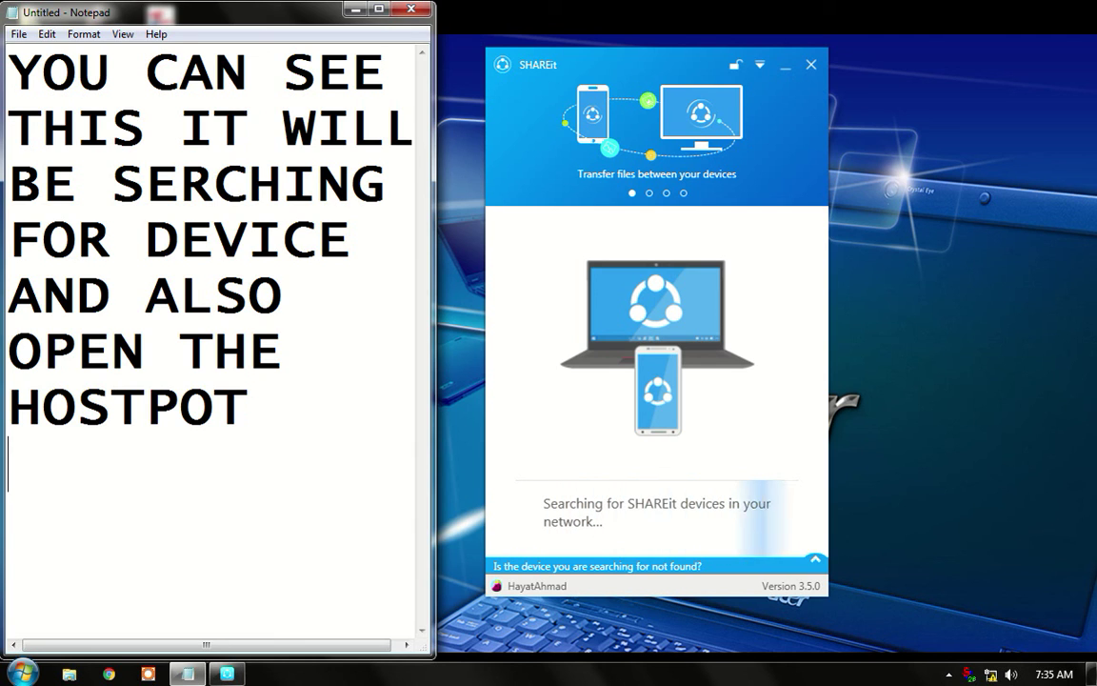
End the note with "FOR OTHER" and "DEVICE" on two further lines
{"action": "key", "text": "Return"}
{"action": "type", "text": "FOR O"}
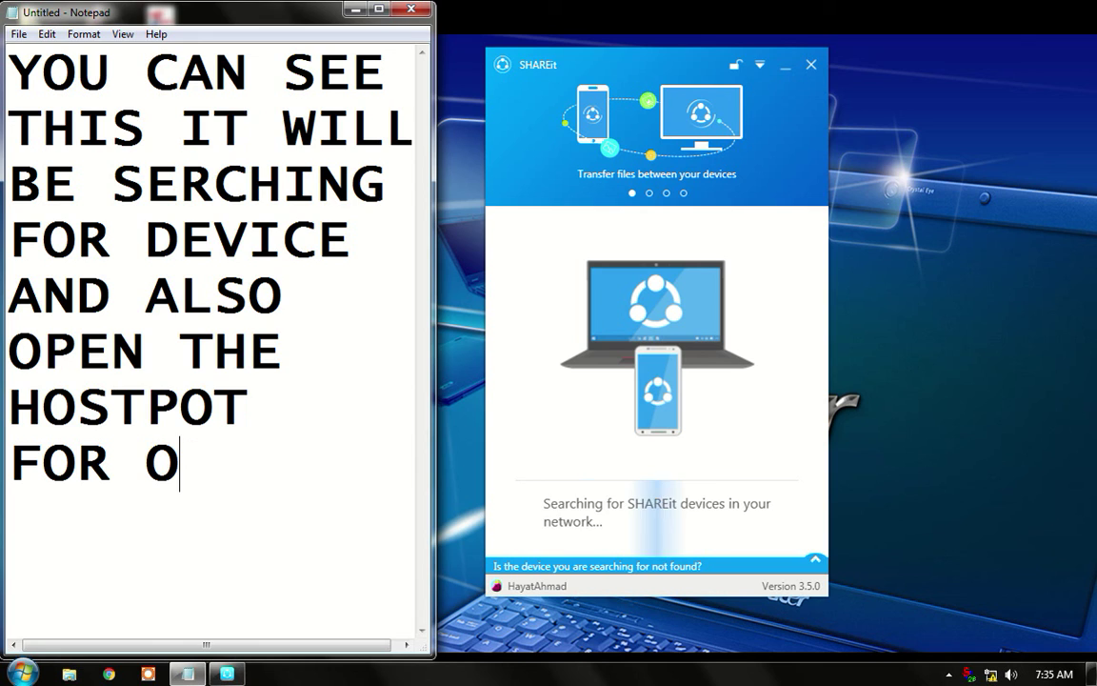
{"action": "type", "text": "THER "}
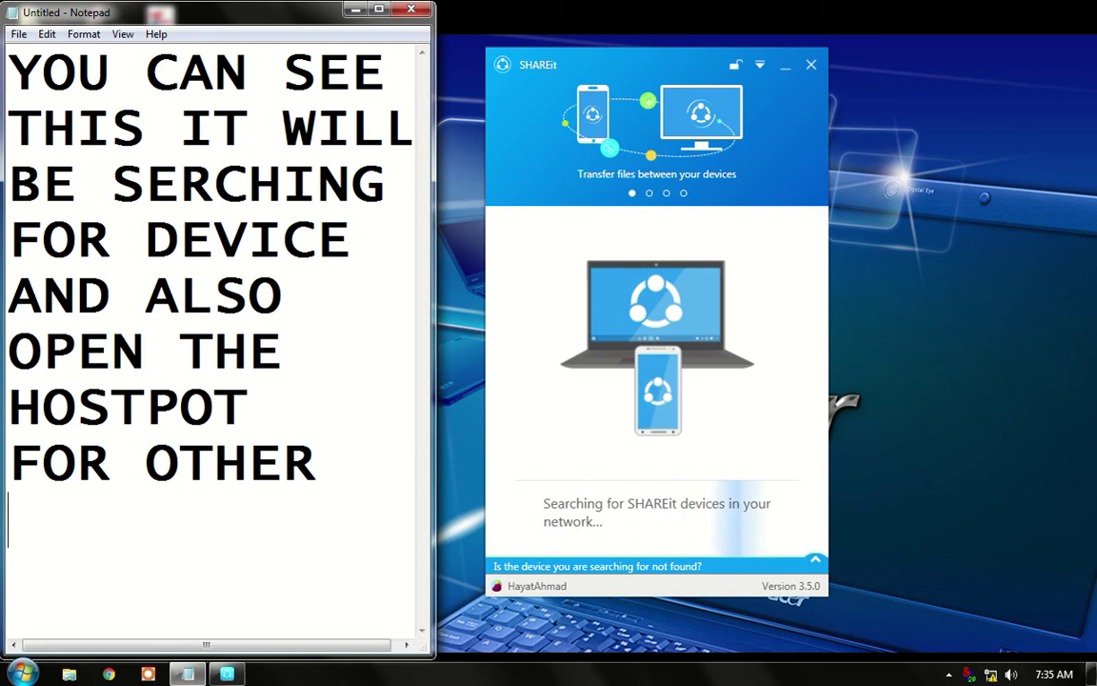
{"action": "type", "text": "DEVI"}
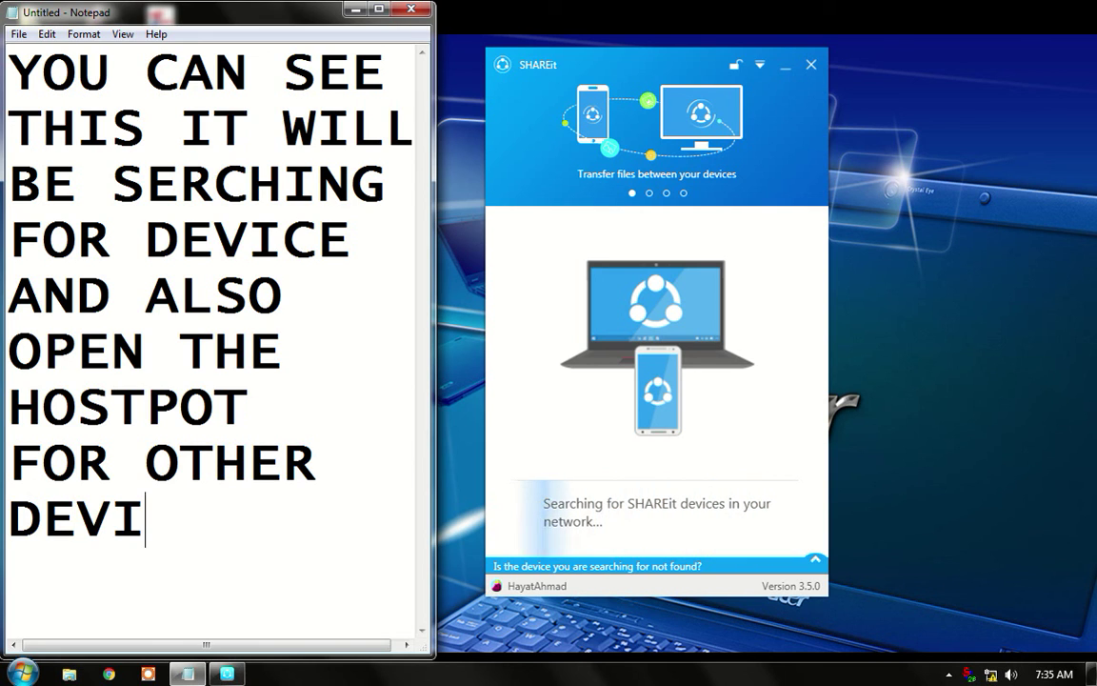
{"action": "type", "text": "CE"}
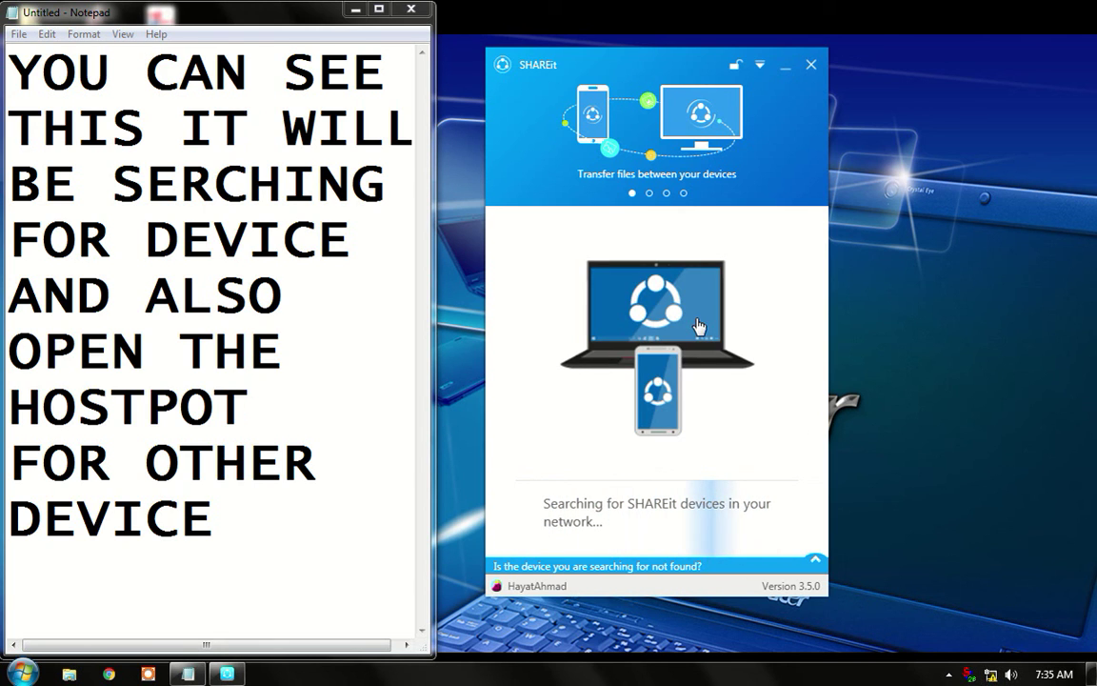
Replace the whole note with "THANKS FOR" and "WATCHING" on two lines
{"action": "left_click_drag", "start_coordinate": [333, 522], "coordinate": [250, 411]}
{"action": "left_click_drag", "start_coordinate": [204, 353], "coordinate": [9, 71]}
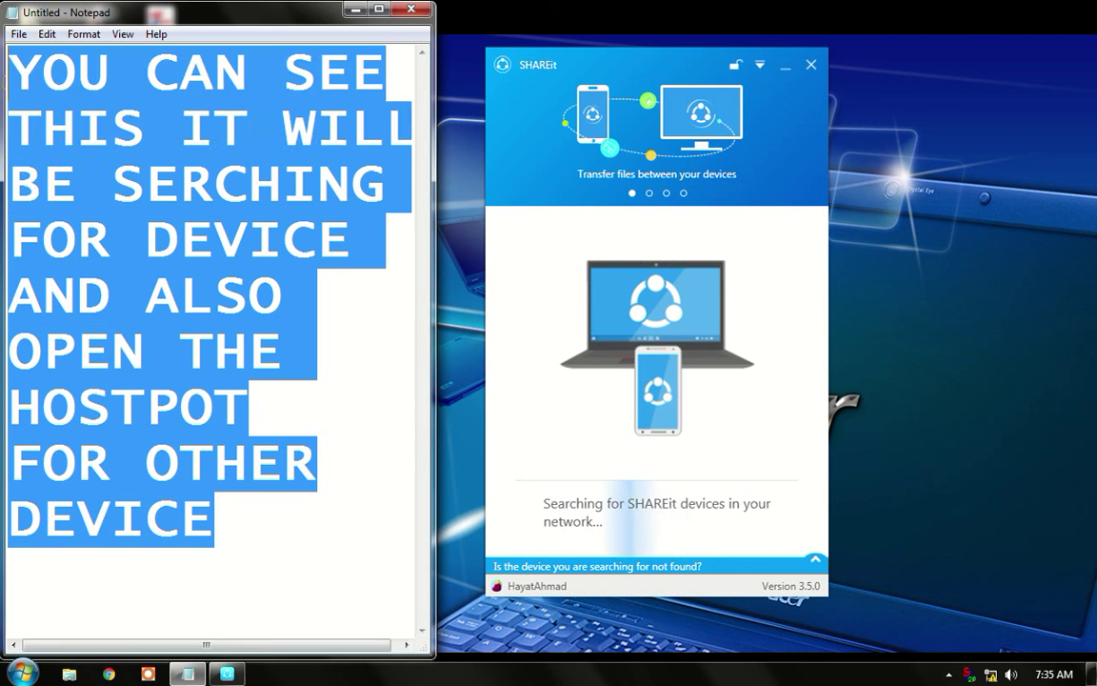
{"action": "key", "text": "Delete"}
{"action": "type", "text": "THAN"}
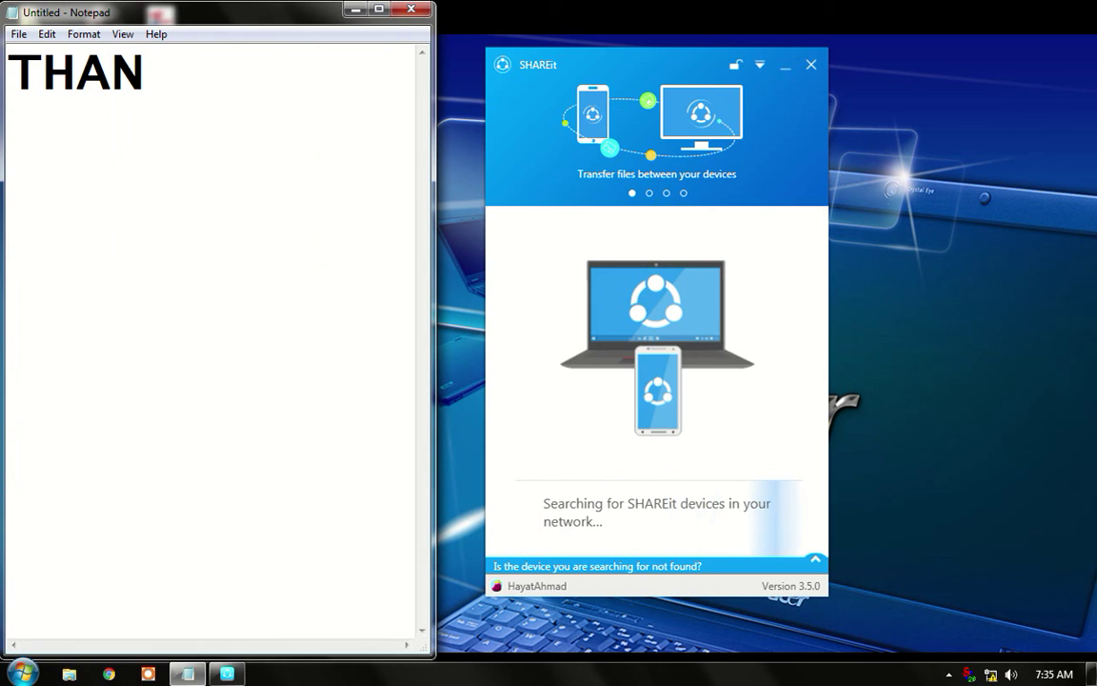
{"action": "type", "text": "KS  "}
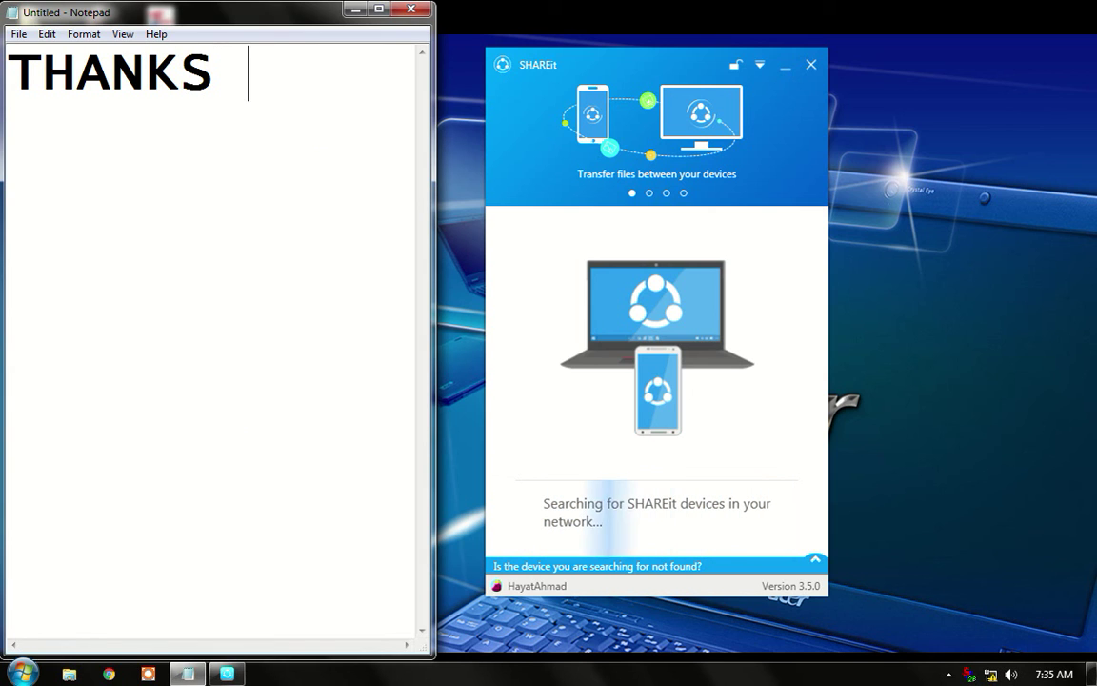
{"action": "type", "text": "FOR"}
{"action": "key", "text": "Return"}
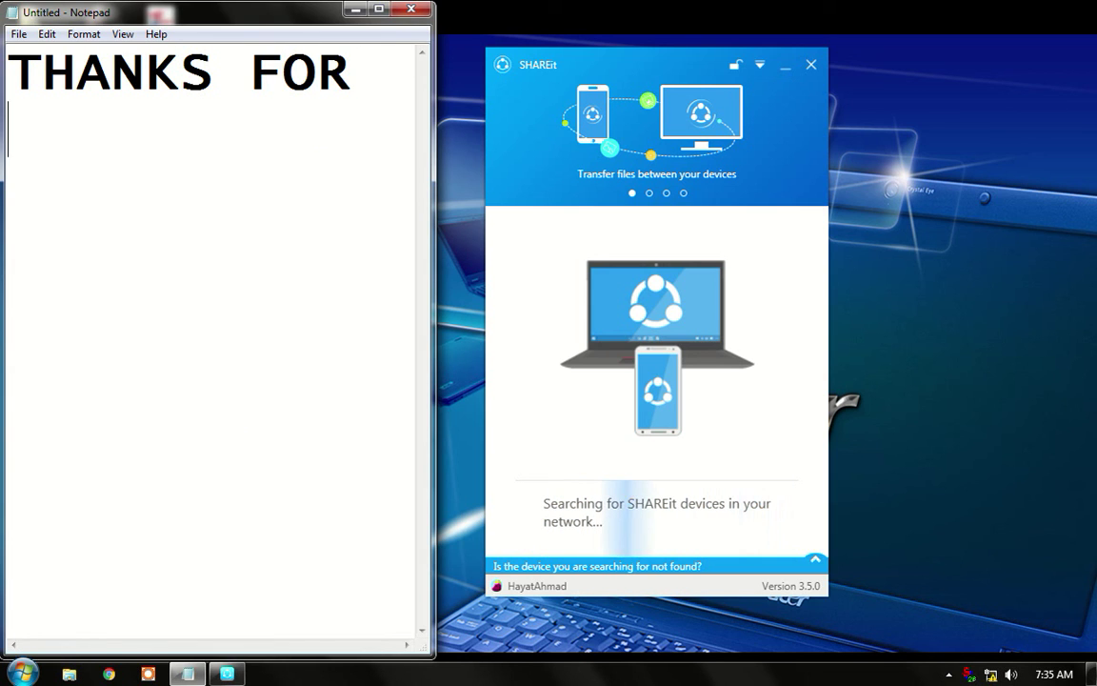
{"action": "type", "text": "WATC"}
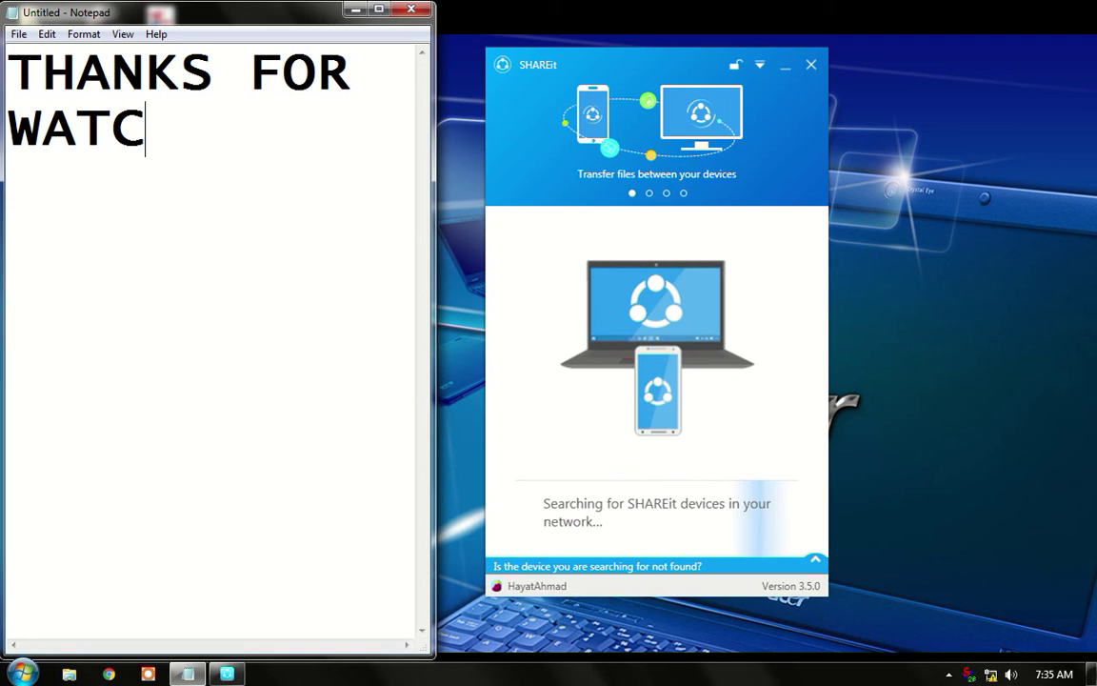
{"action": "type", "text": "HING "}
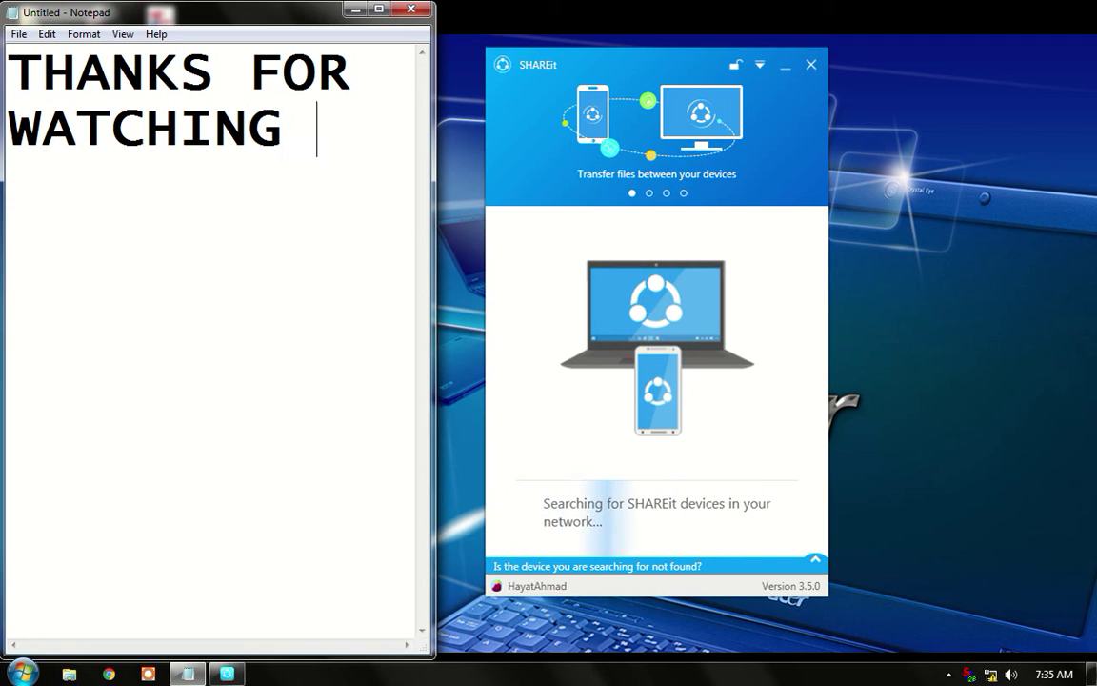
Add "THIS" to the note on its own line below "WATCHING"
{"action": "type", "text": "THIS"}
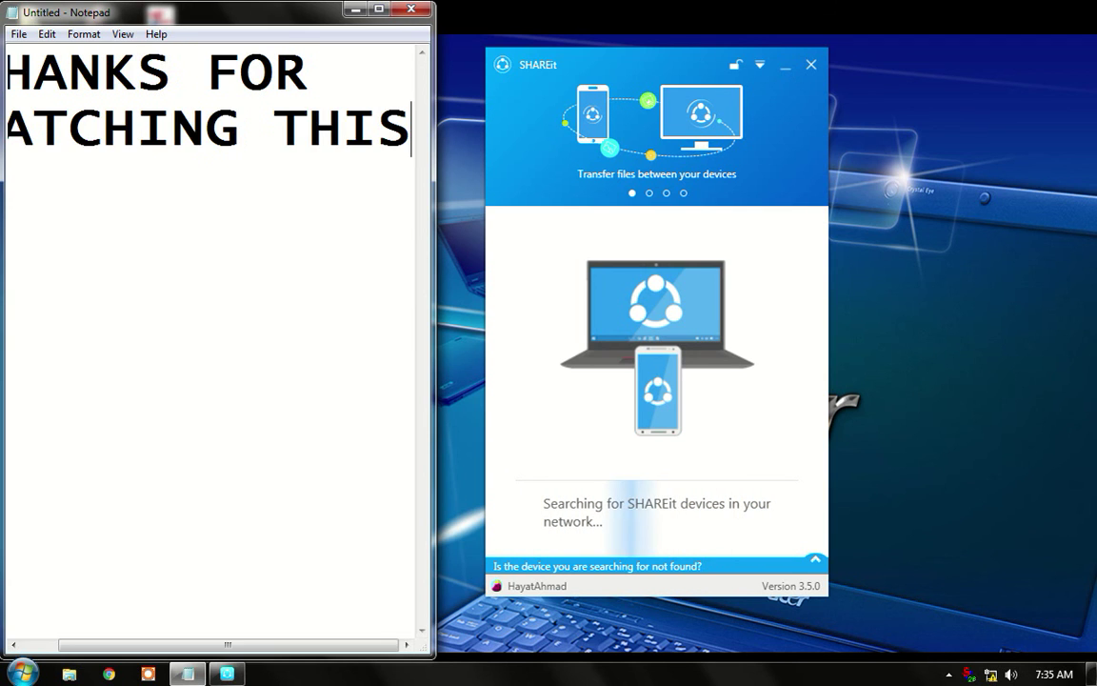
{"action": "key", "text": "BackSpace"}
{"action": "type", "text": "S"}
{"action": "key", "text": "BackSpace"}
{"action": "key", "text": "BackSpace"}
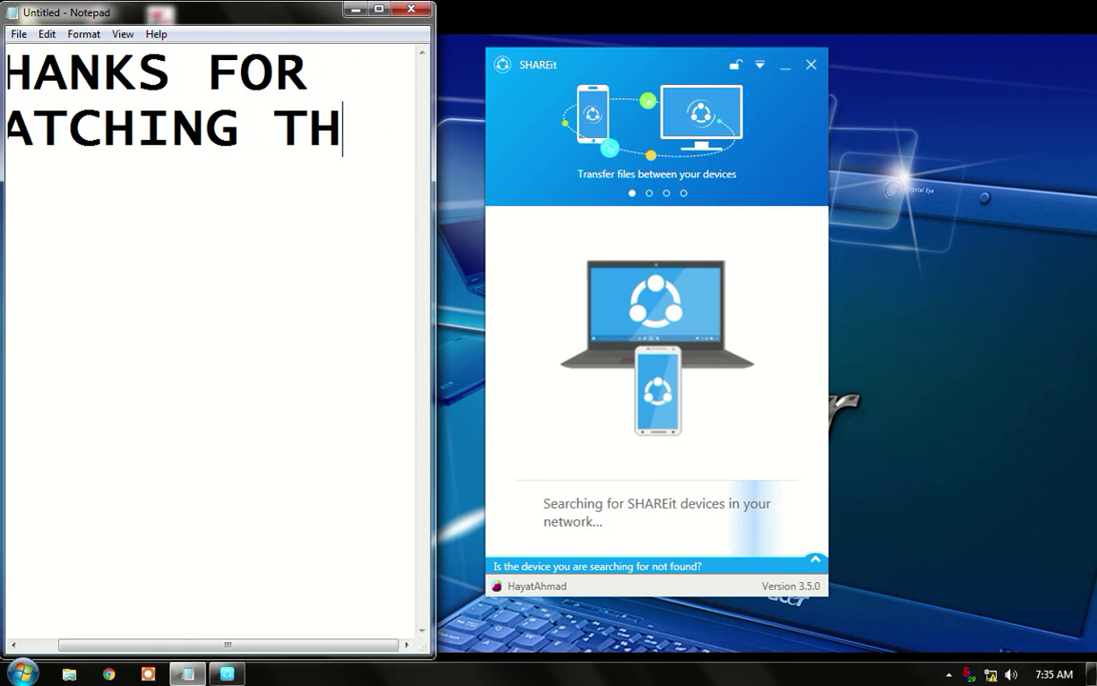
{"action": "key", "text": "BackSpace"}
{"action": "key", "text": "BackSpace"}
{"action": "key", "text": "Return"}
{"action": "type", "text": "TH"}
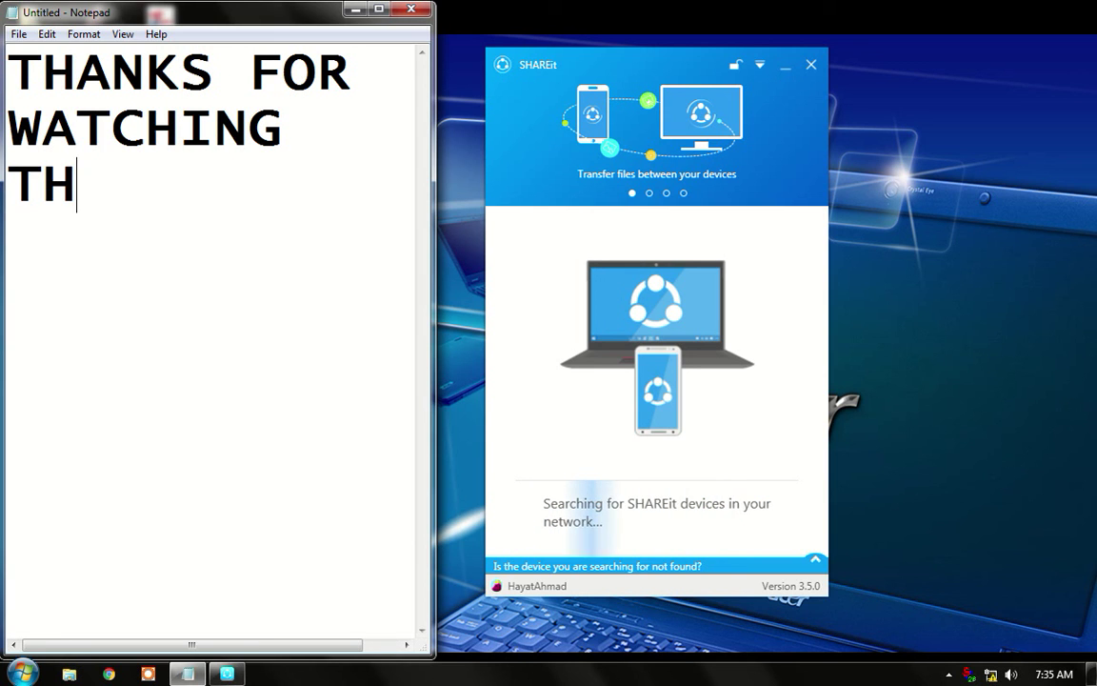
{"action": "type", "text": "IS C"}
Complete the third line of the note as "THIS VEDIO" and start a new line below it
{"action": "type", "text": "E"}
{"action": "key", "text": "BackSpace"}
{"action": "type", "text": "CE"}
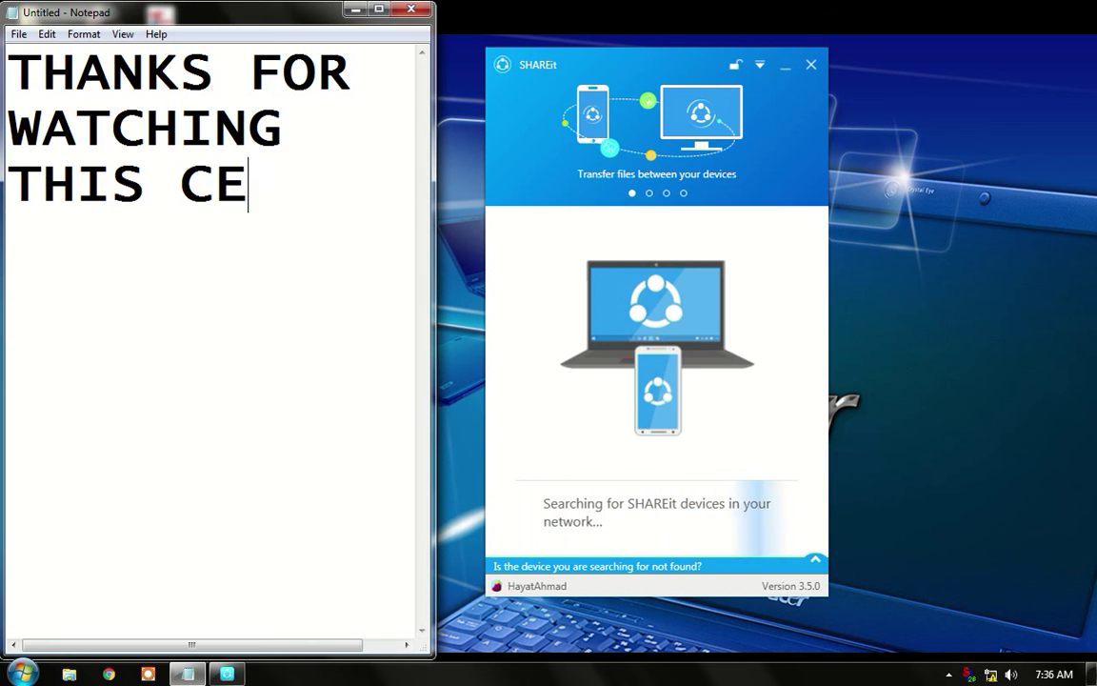
{"action": "type", "text": "DIO"}
{"action": "key", "text": "BackSpace"}
{"action": "key", "text": "BackSpace"}
{"action": "key", "text": "BackSpace"}
{"action": "key", "text": "BackSpace"}
{"action": "key", "text": "BackSpace"}
{"action": "key", "text": "BackSpace"}
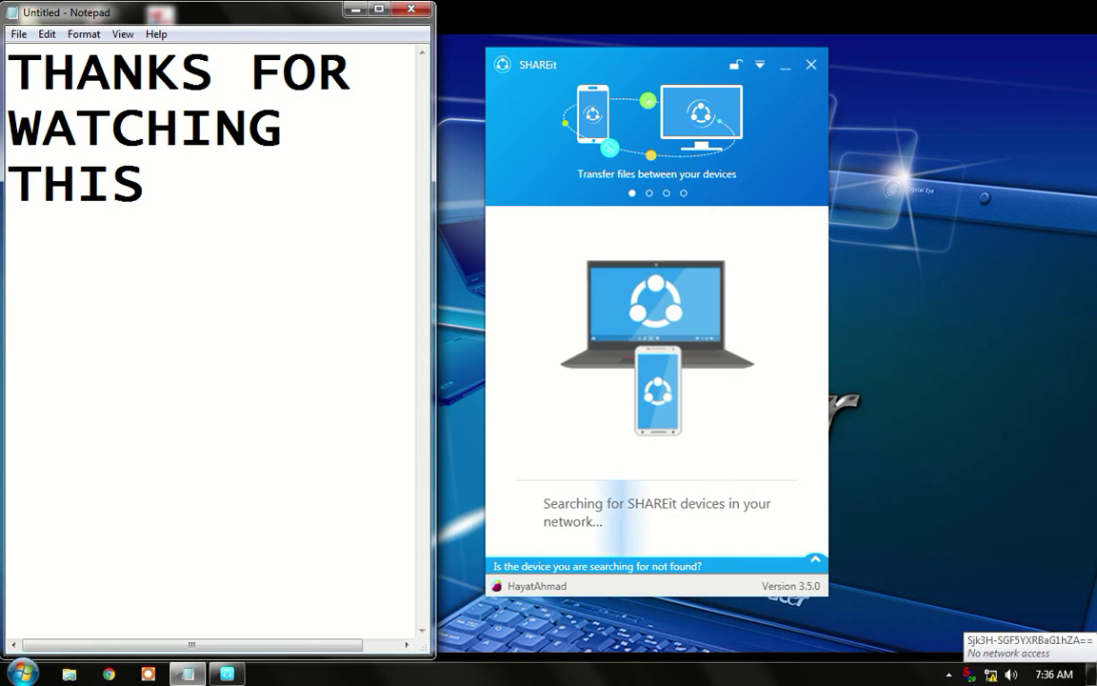
{"action": "type", "text": "VEDIO"}
{"action": "key", "text": "Return"}
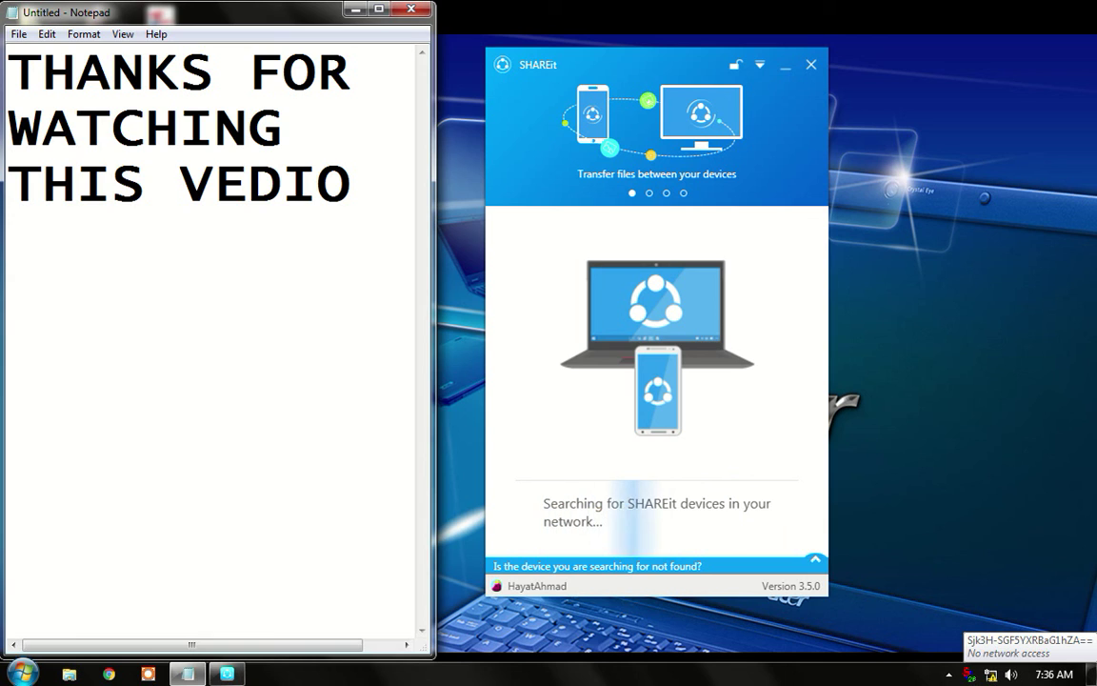
Add "PLESE LIKE" and "AND SUBSCRIBE" to the note on two lines below "THIS VEDIO"
{"action": "type", "text": "P"}
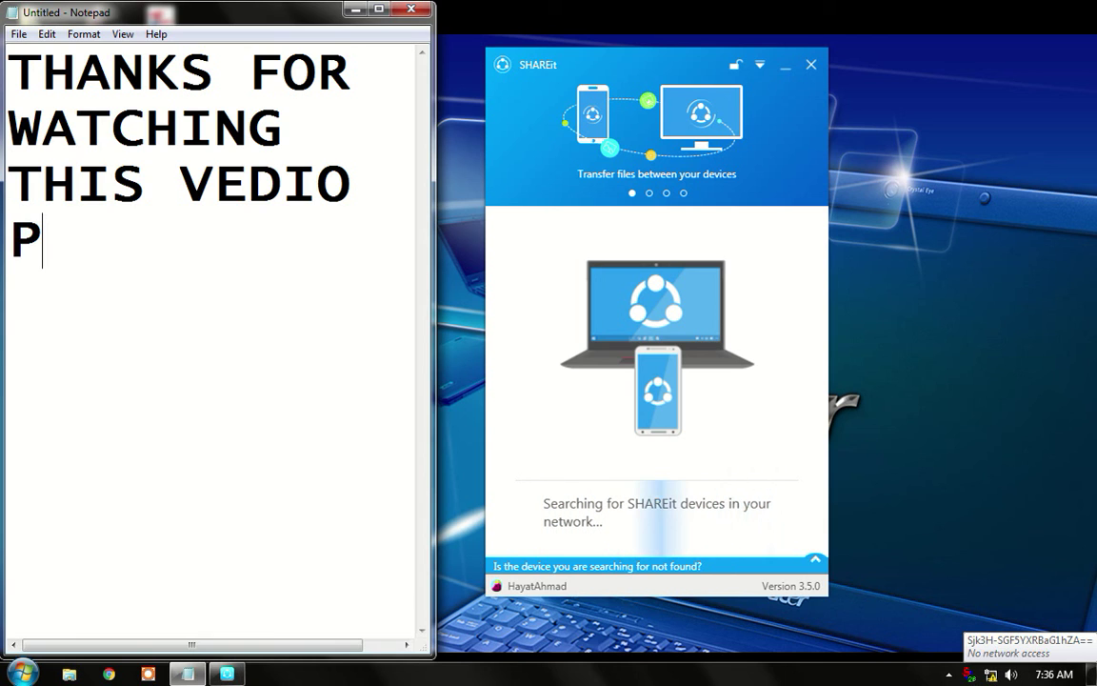
{"action": "type", "text": "LESE"}
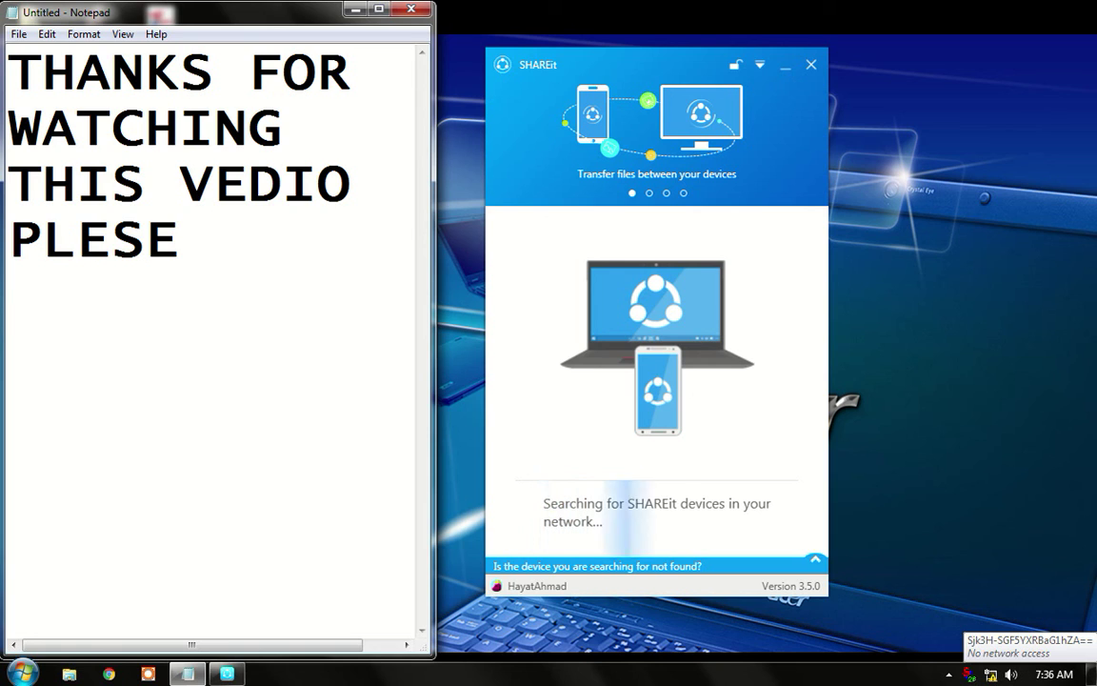
{"action": "type", "text": " LIKE"}
{"action": "type", "text": " AND "}
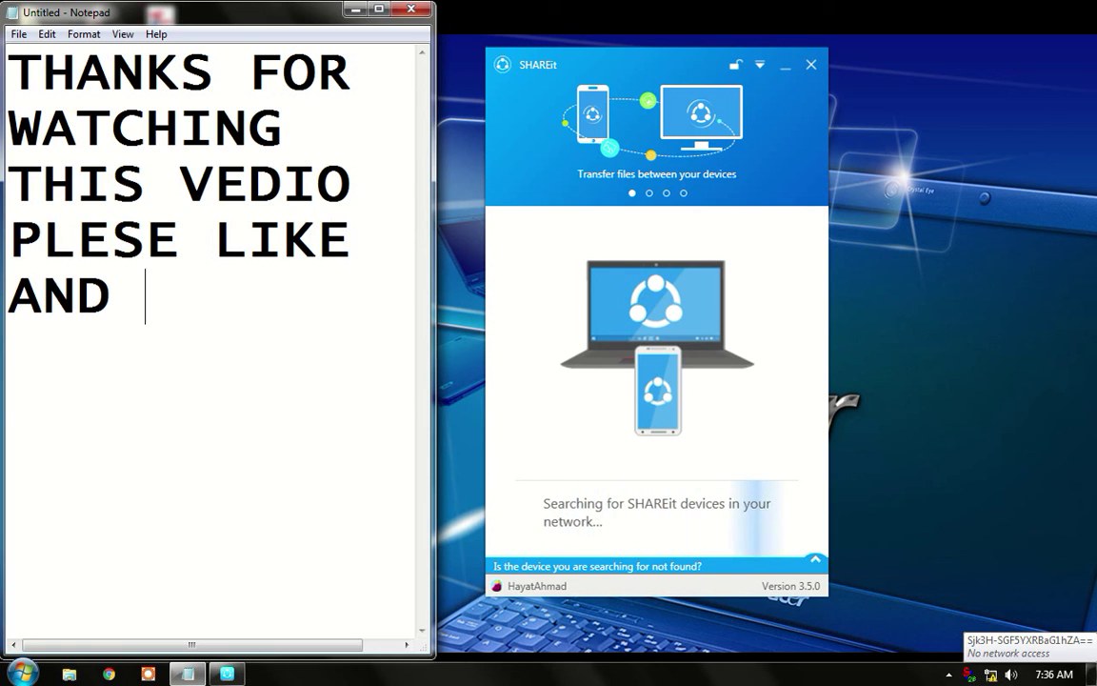
{"action": "type", "text": "SUB"}
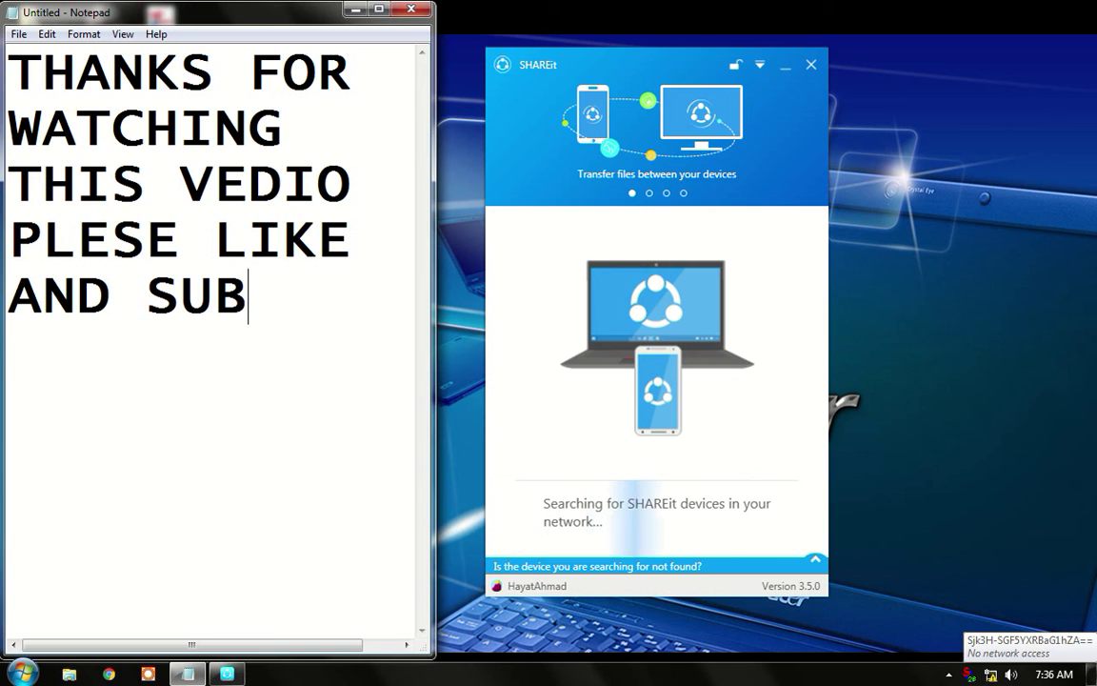
{"action": "type", "text": "SC"}
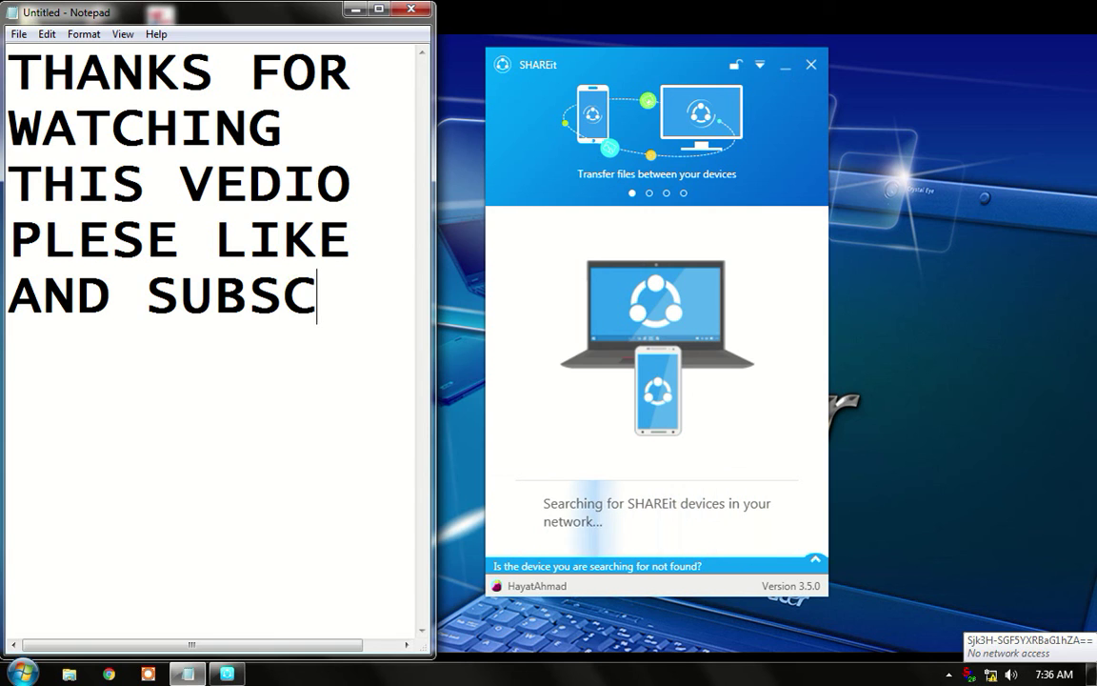
{"action": "type", "text": "RIB"}
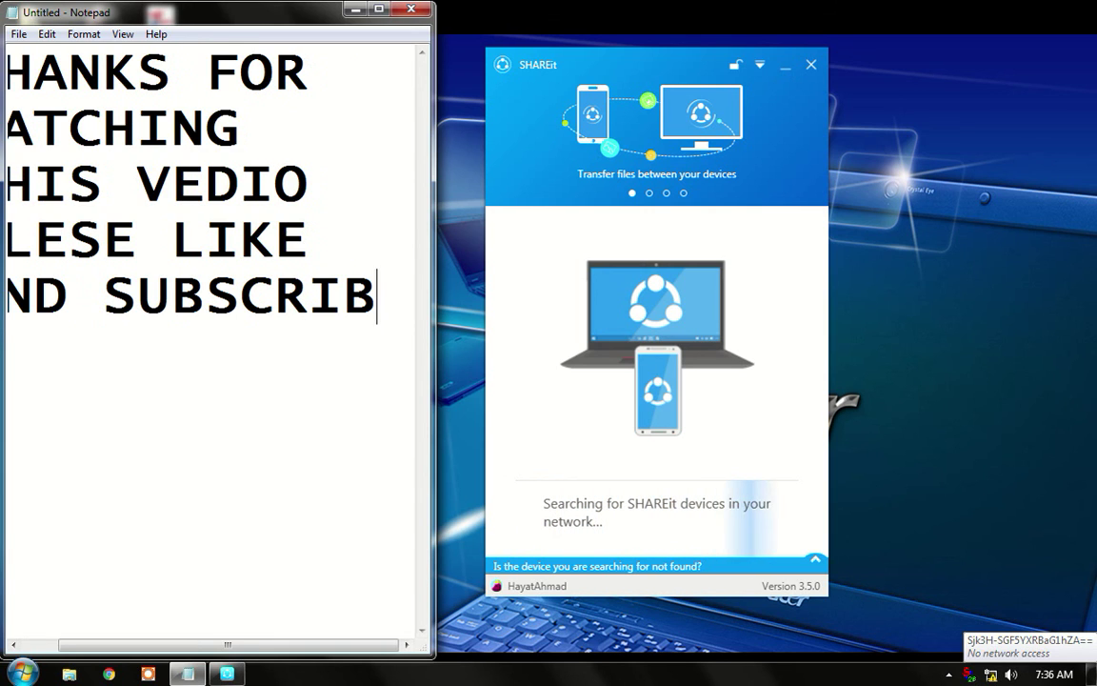
{"action": "type", "text": "E"}
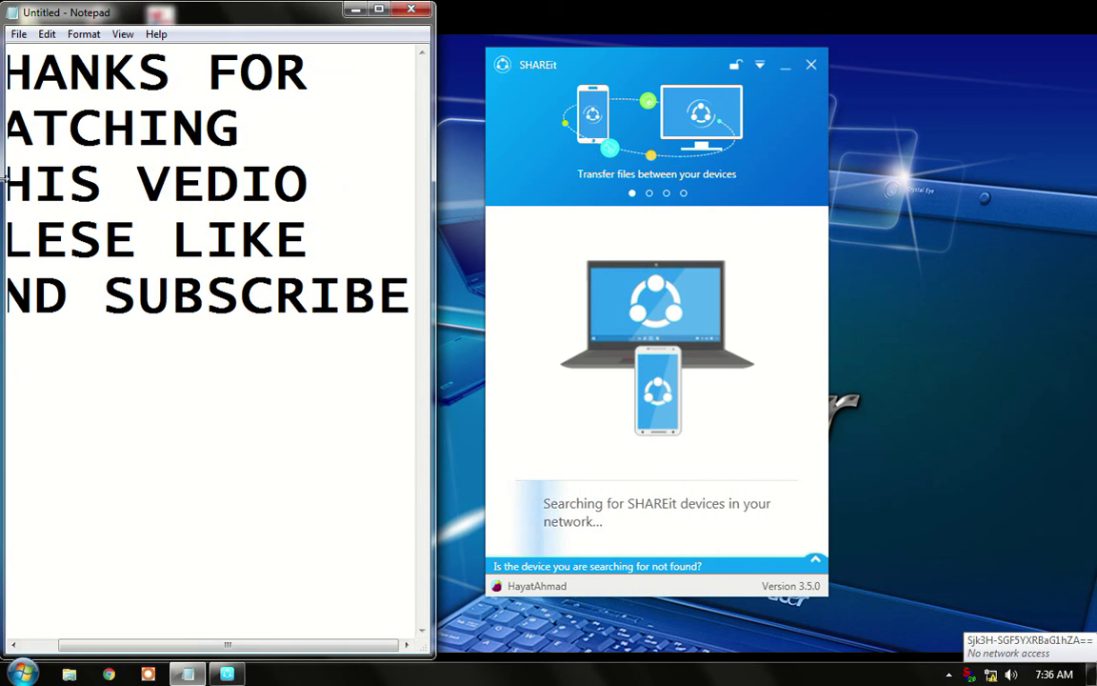
Widen the Notepad window to fit the longest line and move the SHAREit window clear of it
{"action": "left_click_drag", "start_coordinate": [435, 308], "coordinate": [537, 312]}
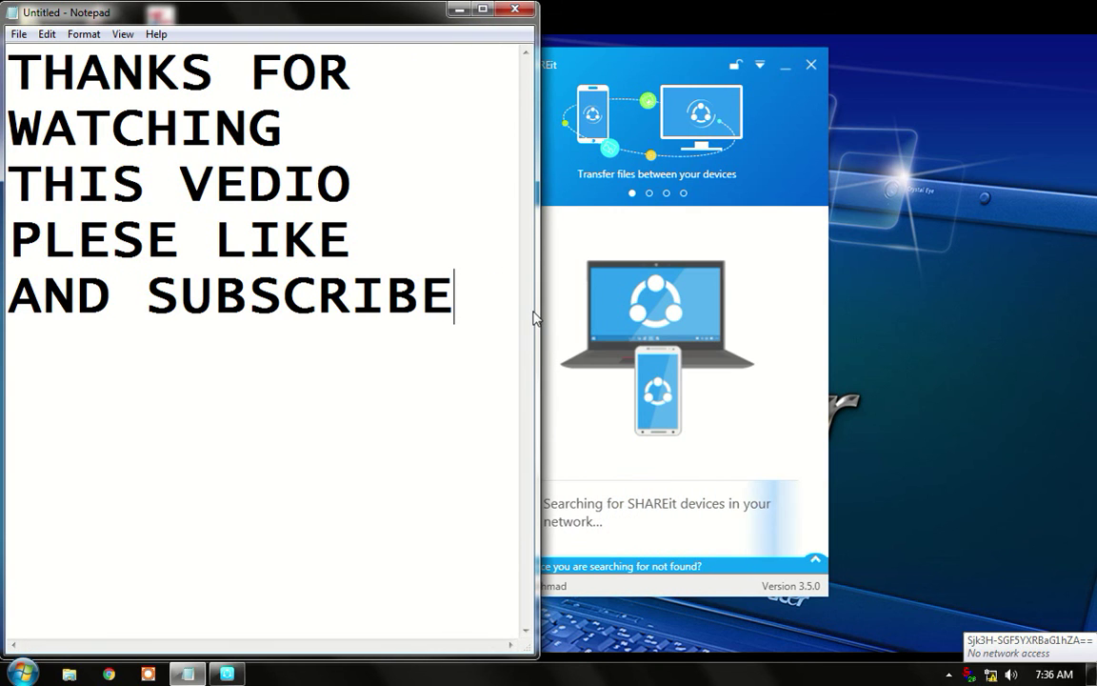
{"action": "left_click_drag", "start_coordinate": [578, 62], "coordinate": [769, 77]}
{"action": "left_click", "coordinate": [378, 379]}
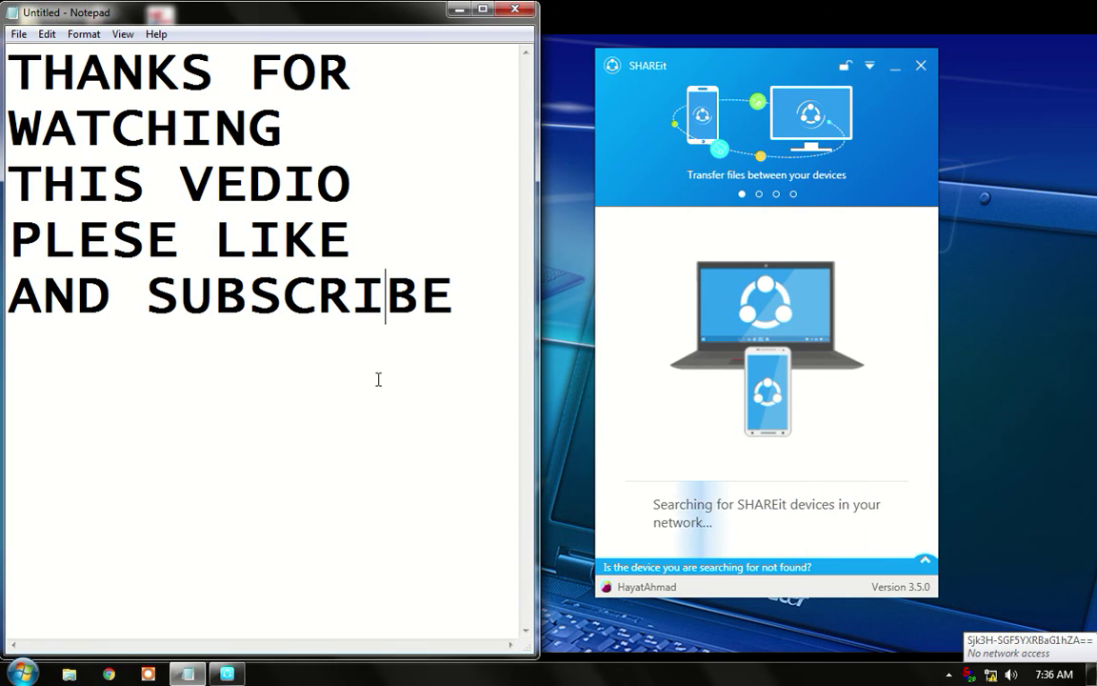
End the note with "MY VEDIO" and "THANKS" on two further lines, and highlight the word "THANKS" on the last line
{"action": "left_click", "coordinate": [485, 309]}
{"action": "key", "text": "Return"}
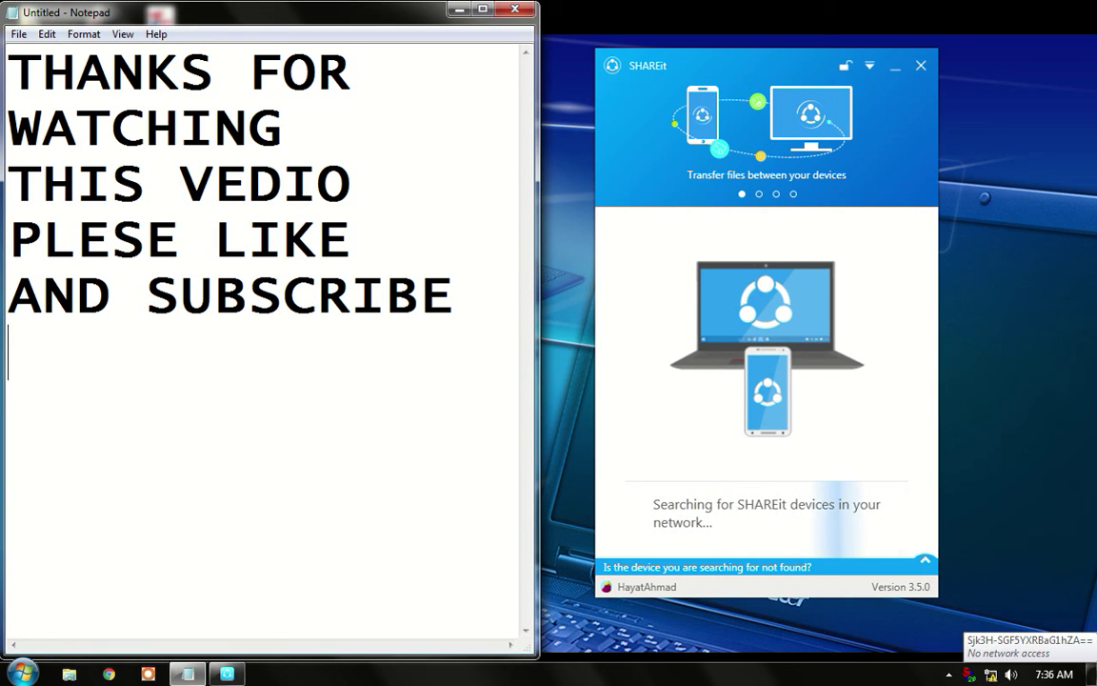
{"action": "type", "text": "MY "}
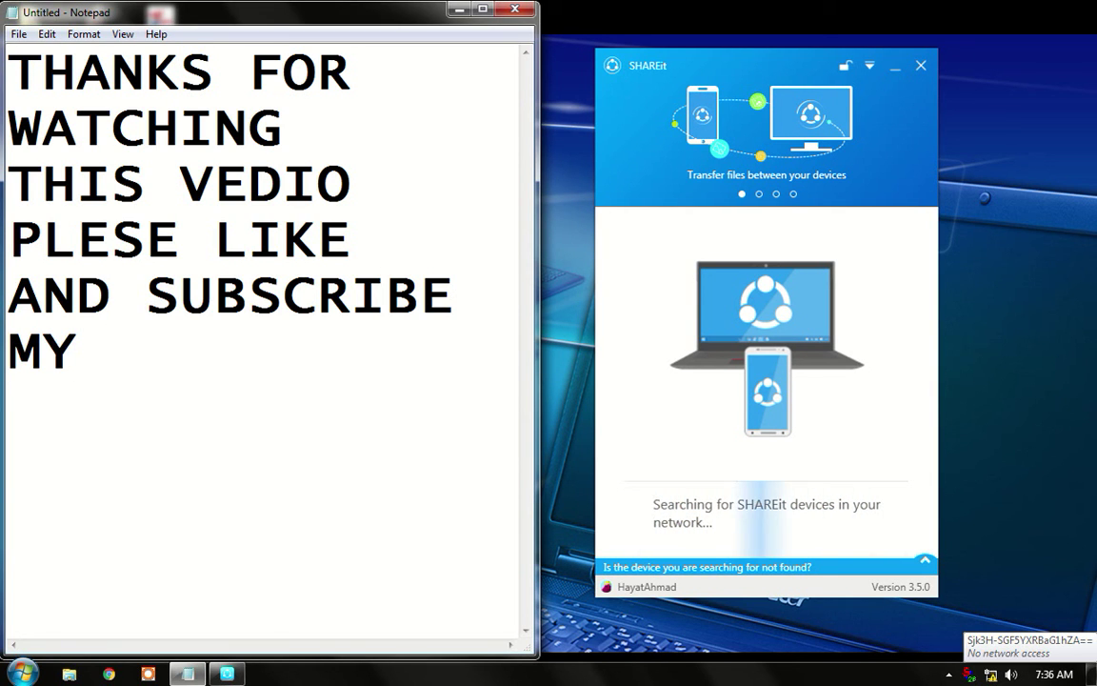
{"action": "type", "text": "VEDIO "}
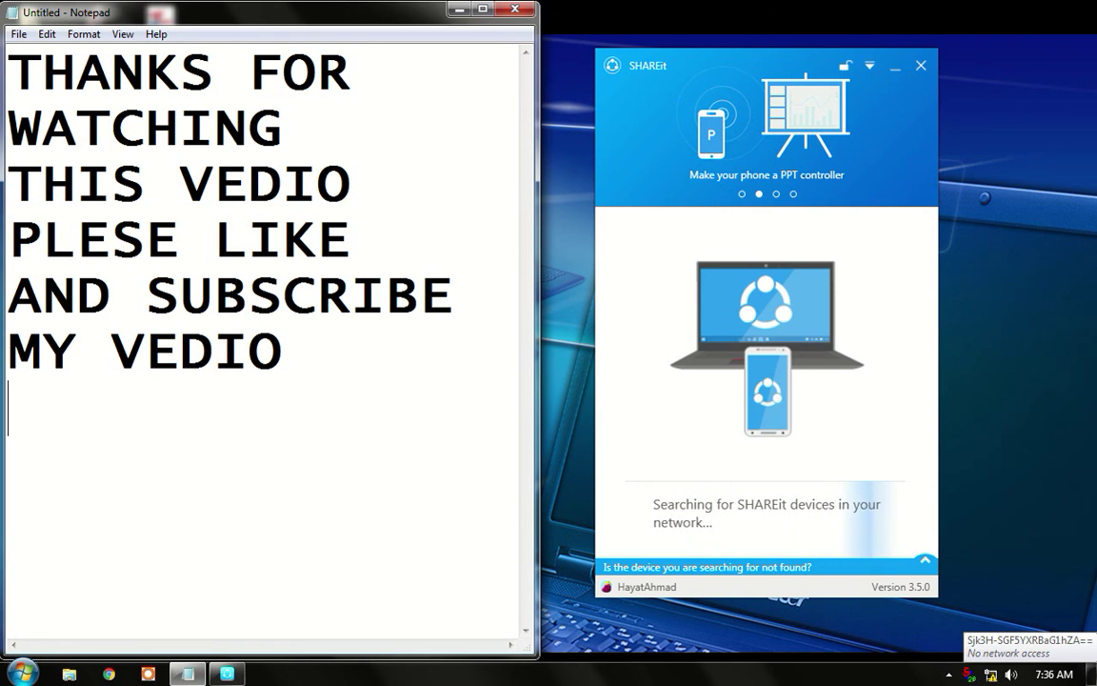
{"action": "type", "text": "THAN"}
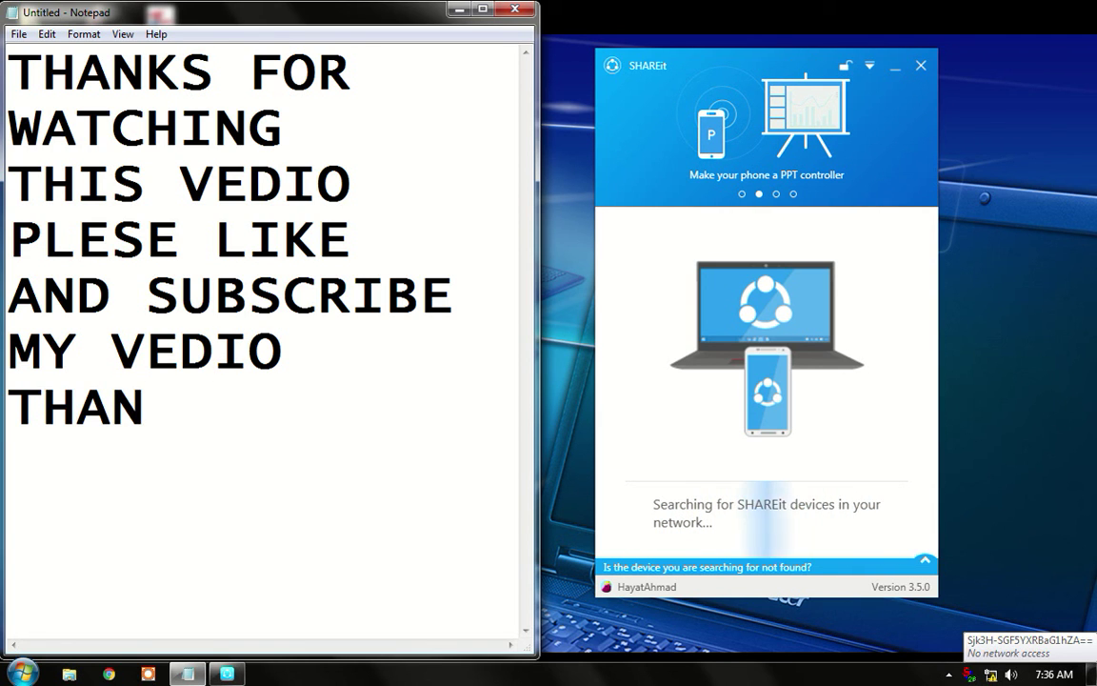
{"action": "type", "text": "KS"}
{"action": "left_click_drag", "start_coordinate": [234, 401], "coordinate": [8, 405]}
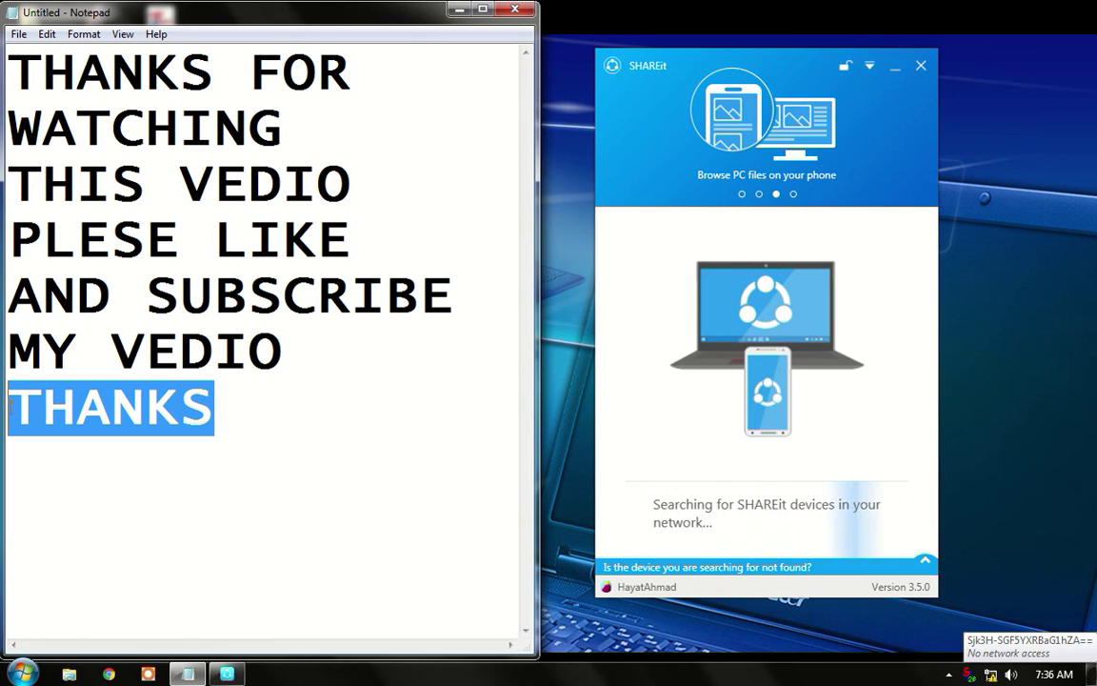